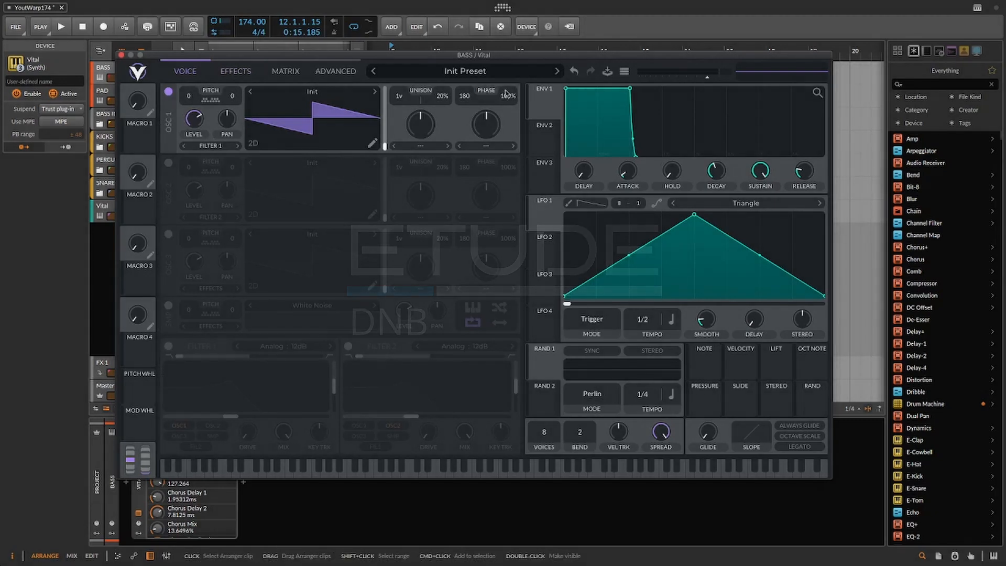
# - Save the project and load the Basic Shapes wavetable into oscillator 1
pyautogui.press('super+s')
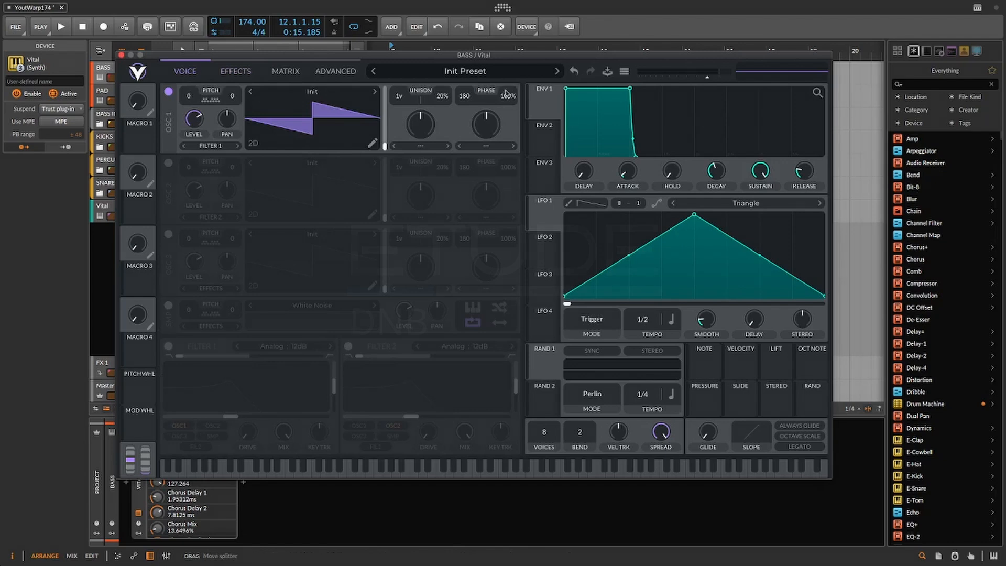
pyautogui.press('super+s')
pyautogui.click(316, 97)
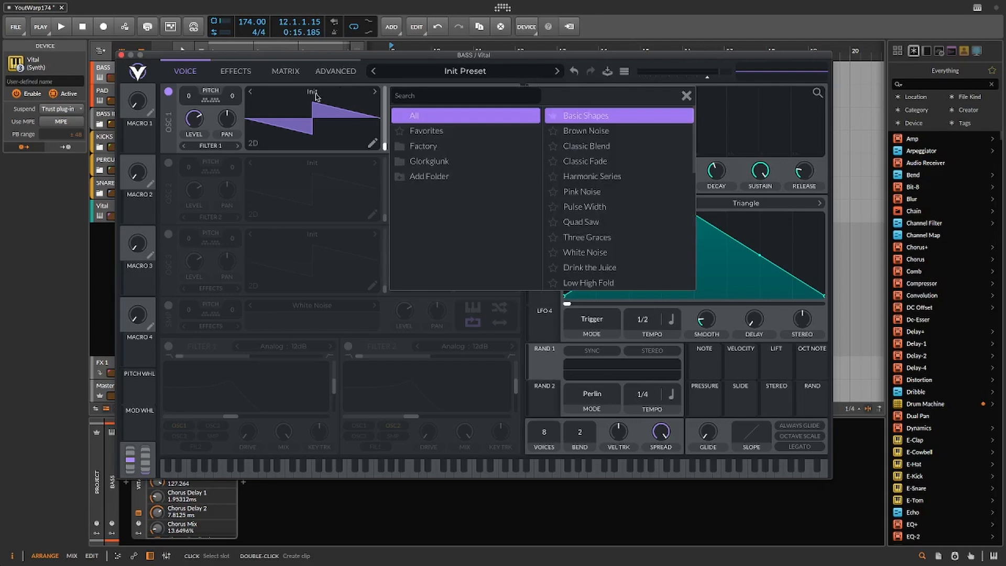
pyautogui.click(602, 115)
pyautogui.click(686, 97)
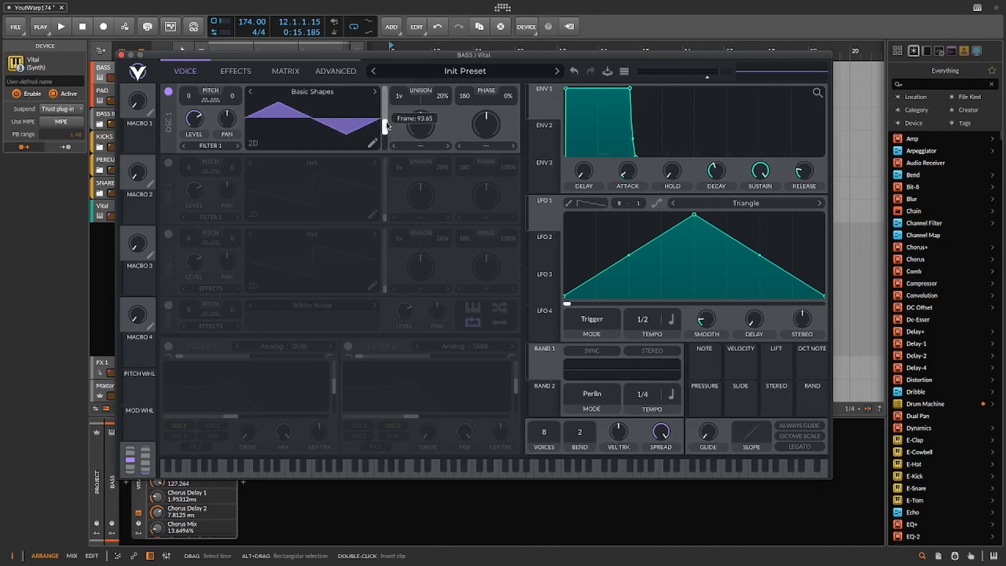
# - Return oscillator 1's wave frame to the initial sine shape and set its wavetable blending to Spectral Blend
pyautogui.moveTo(387, 125)
pyautogui.mouseDown()
pyautogui.moveTo(390, 77)
pyautogui.moveTo(386, 120)
pyautogui.mouseUp()
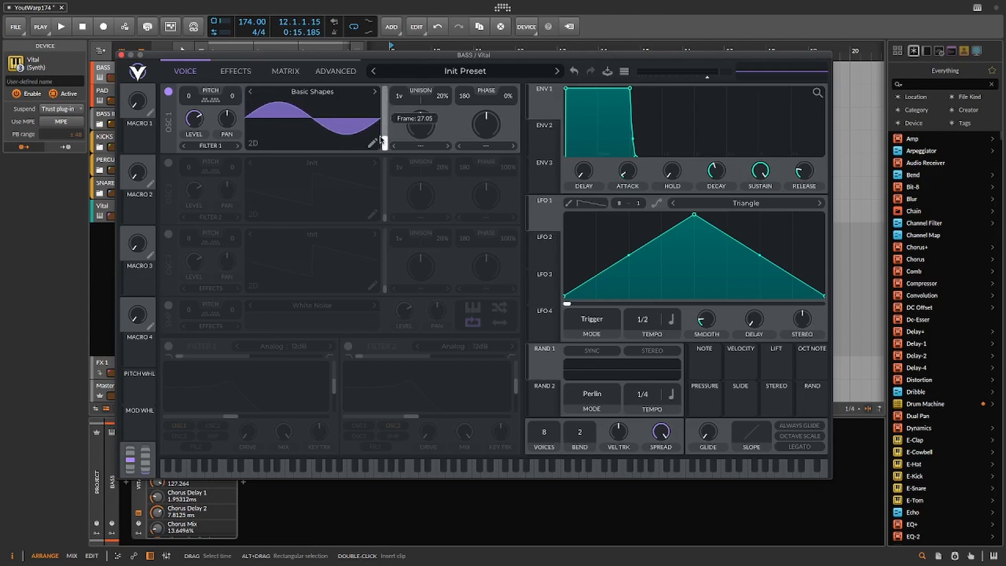
pyautogui.moveTo(383, 124); pyautogui.dragTo(377, 213)
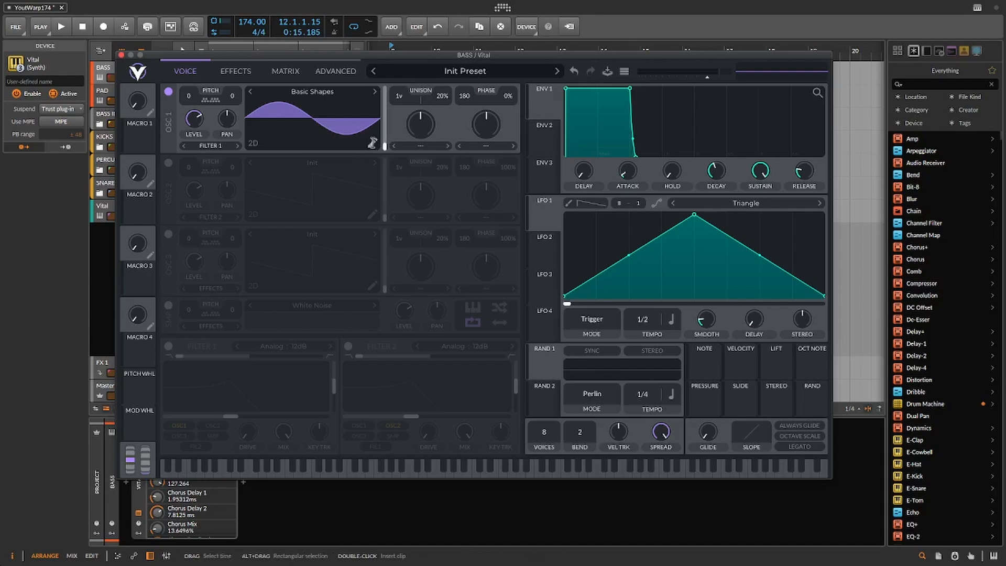
pyautogui.click(373, 143)
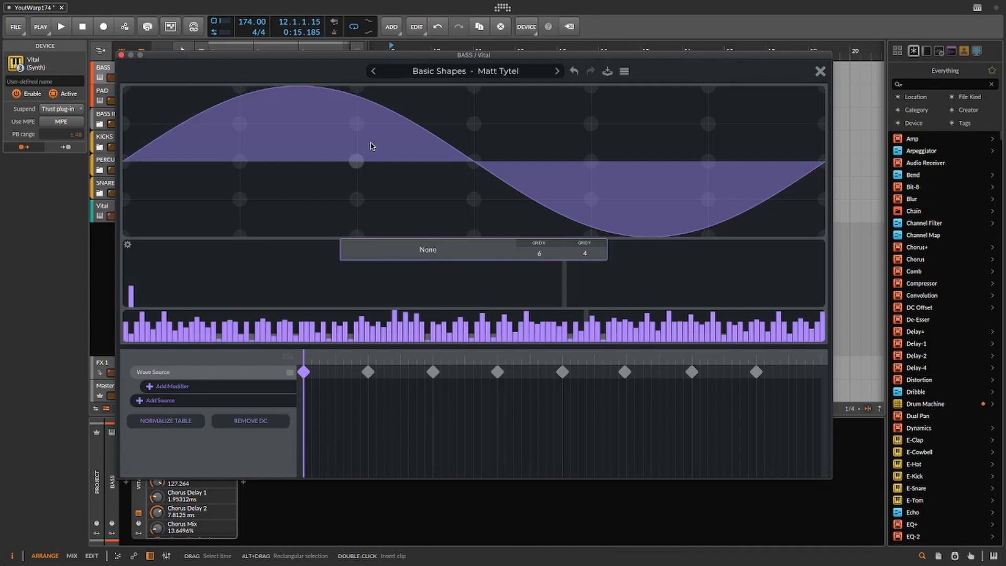
pyautogui.click(436, 250)
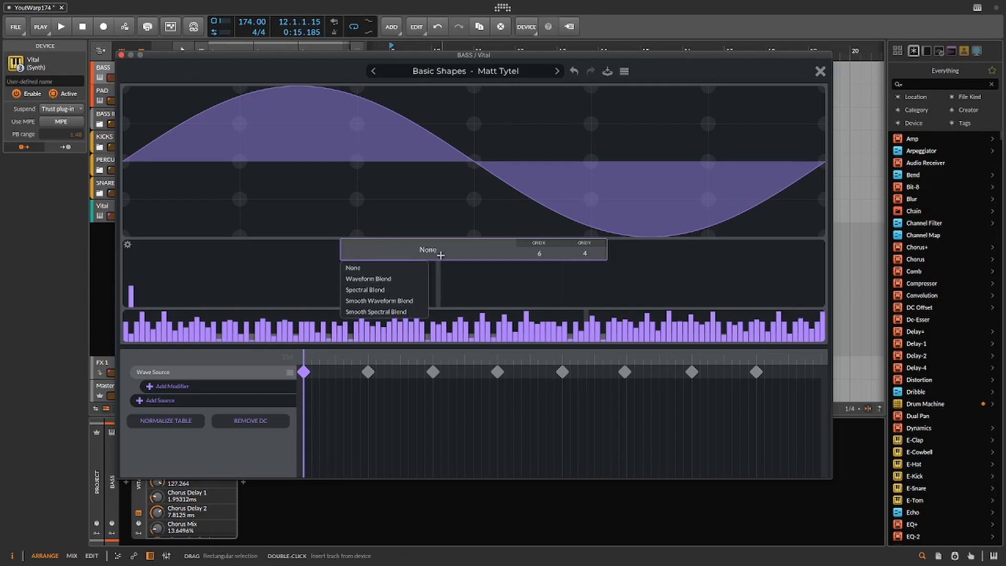
pyautogui.click(381, 289)
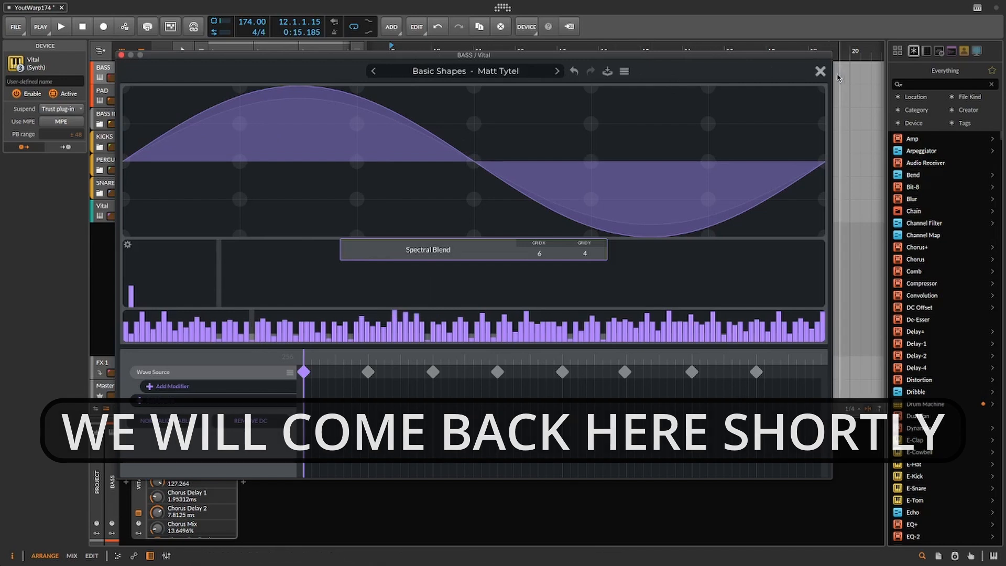
pyautogui.click(820, 71)
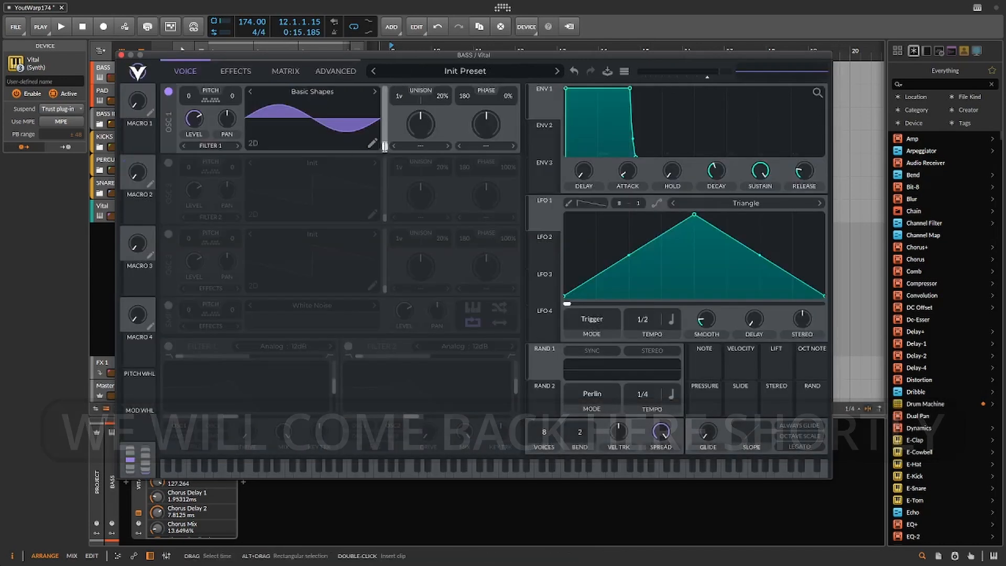
# - Sweep through the blended frames, return to the sine shape, and modulate oscillator 1's wave frame with LFO 1
pyautogui.moveTo(385, 146); pyautogui.dragTo(385, 147)
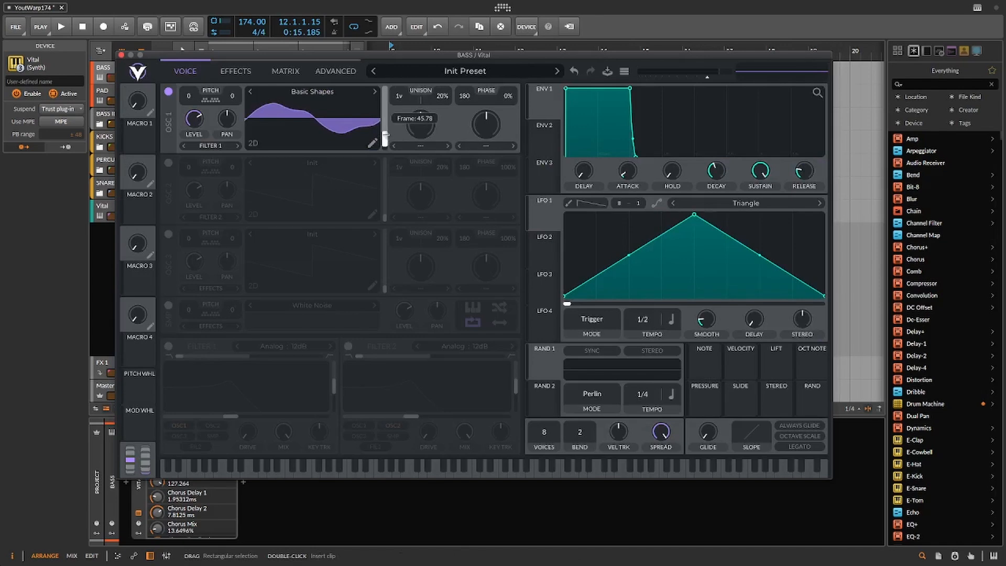
pyautogui.moveTo(385, 139); pyautogui.dragTo(385, 158)
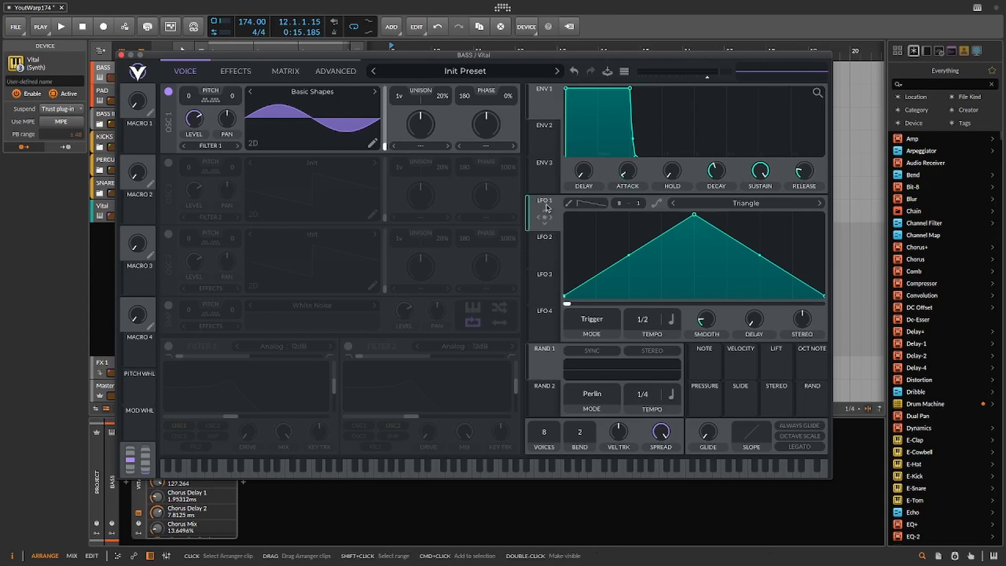
pyautogui.moveTo(547, 209); pyautogui.dragTo(374, 140)
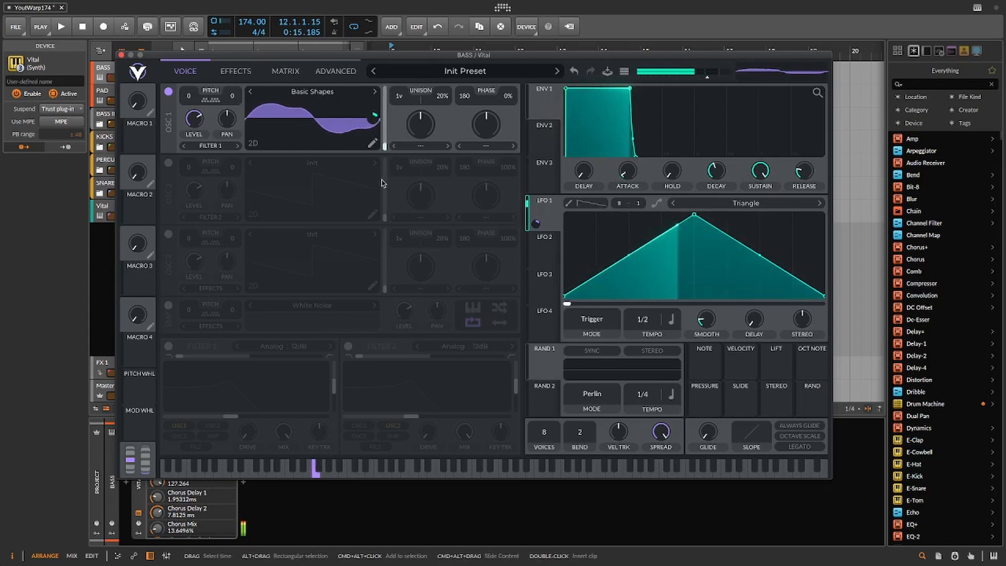
# - Set LFO 1 to tempo triplets at 1/4 and increase its smoothing
pyautogui.click(671, 319)
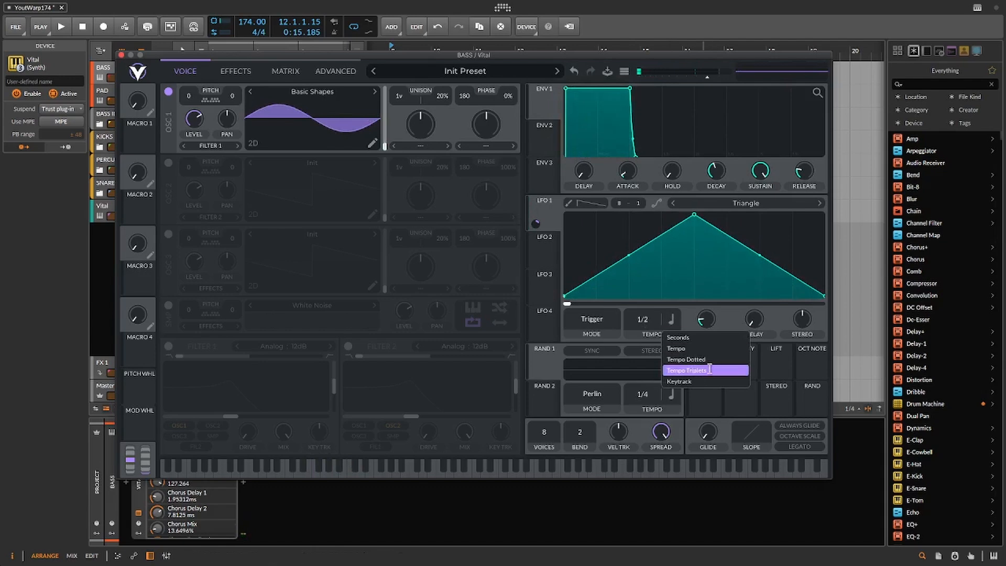
pyautogui.click(674, 349)
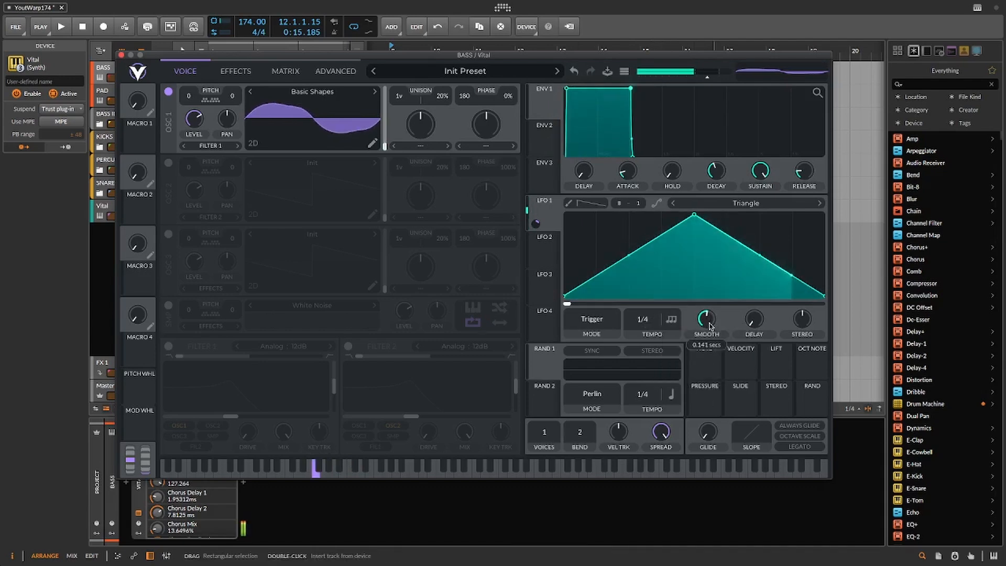
pyautogui.moveTo(708, 331); pyautogui.dragTo(706, 343)
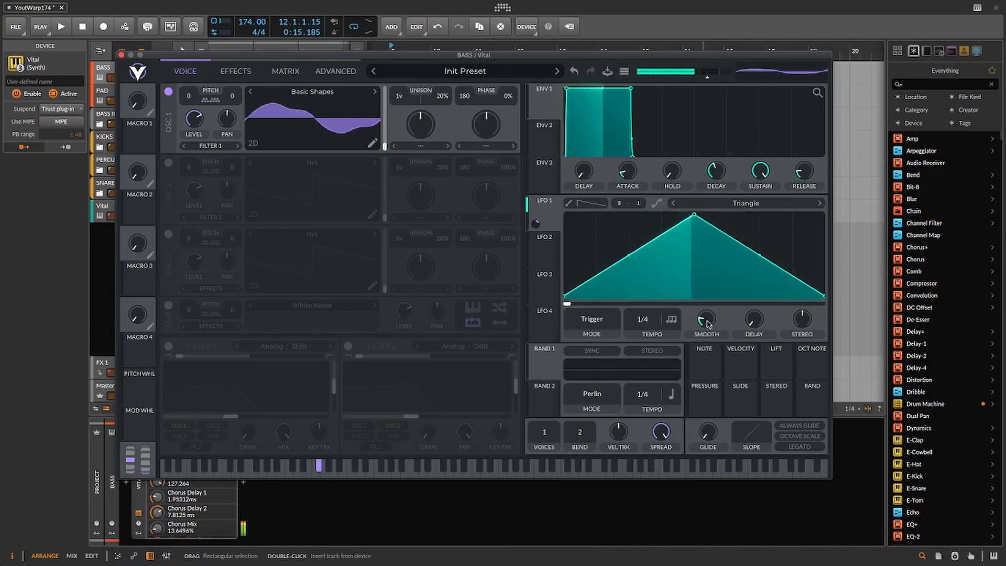
pyautogui.moveTo(709, 324)
pyautogui.moveTo(707, 323)
pyautogui.mouseDown()
pyautogui.moveTo(707, 310)
pyautogui.moveTo(710, 320)
pyautogui.mouseUp()
# - Enable the Distortion effect and raise its drive slightly
pyautogui.moveTo(297, 56); pyautogui.dragTo(310, 114)
pyautogui.click(247, 131)
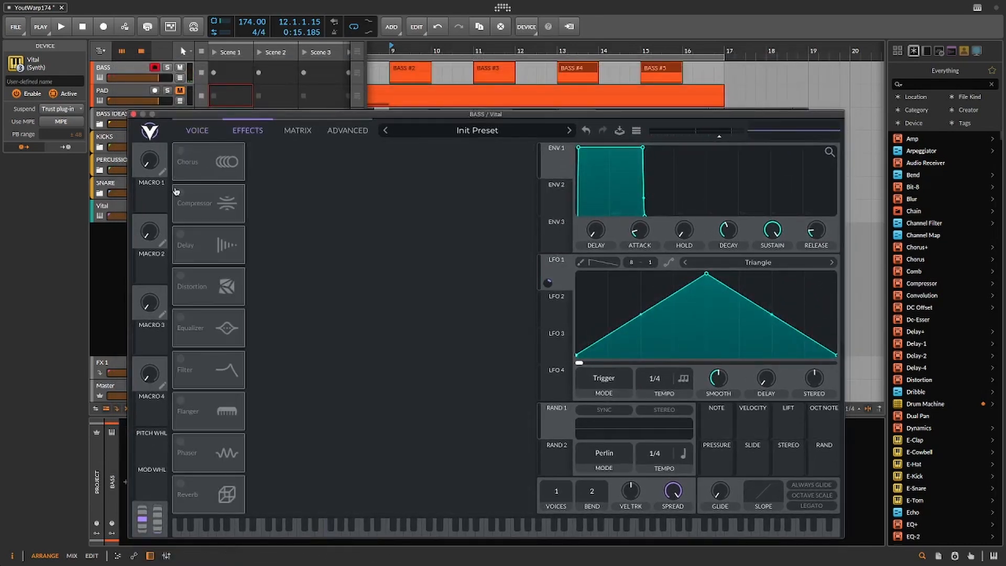
pyautogui.click(181, 276)
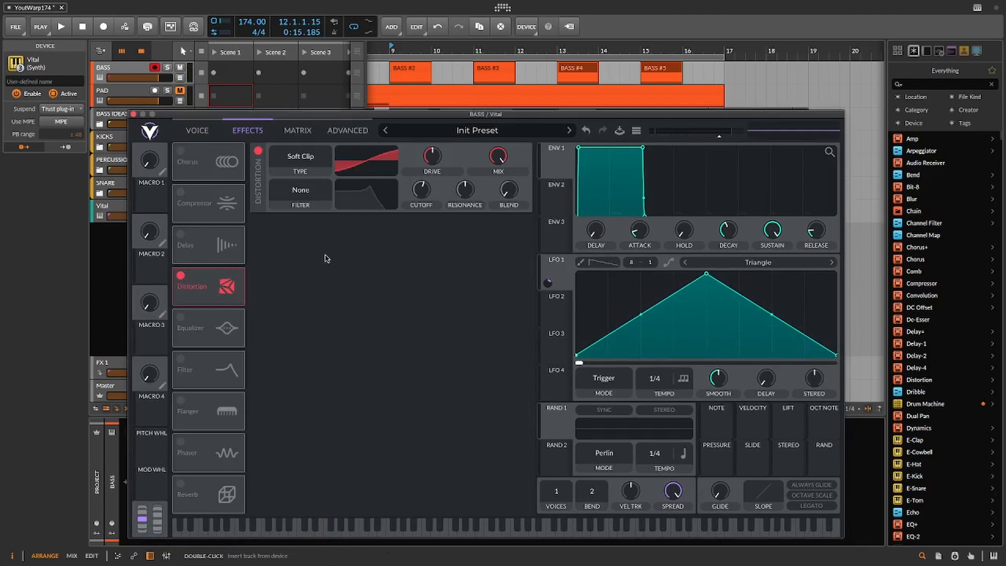
pyautogui.moveTo(432, 159); pyautogui.dragTo(437, 152)
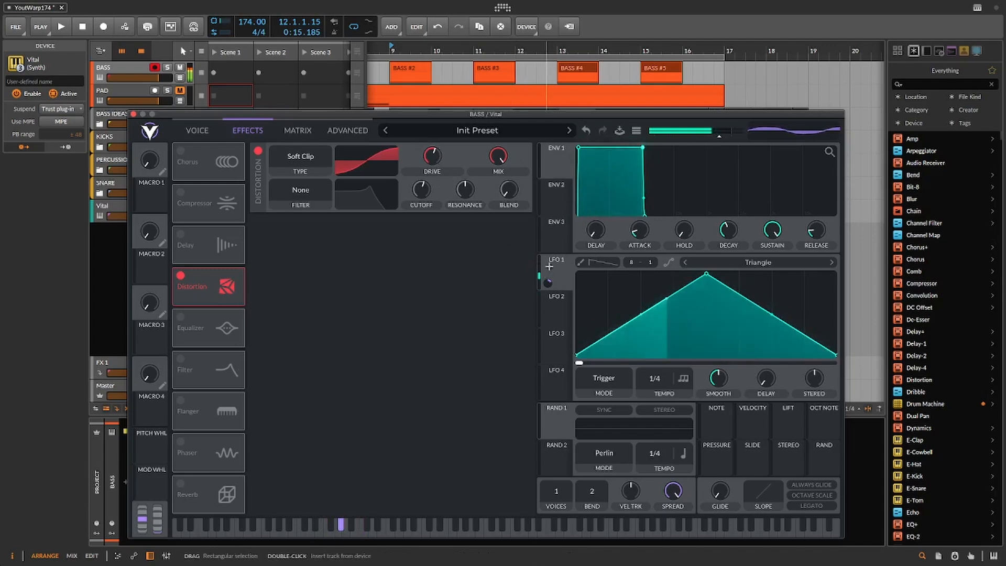
# - Modulate the distortion drive with LFO 1 by about 11.16 and fine-tune the base drive
pyautogui.moveTo(547, 283); pyautogui.dragTo(433, 199)
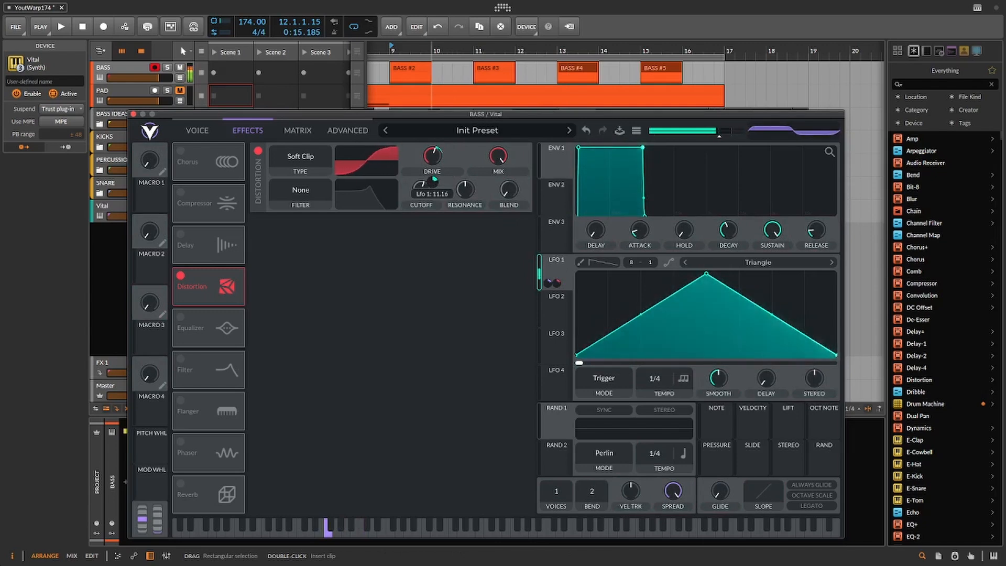
pyautogui.moveTo(433, 160)
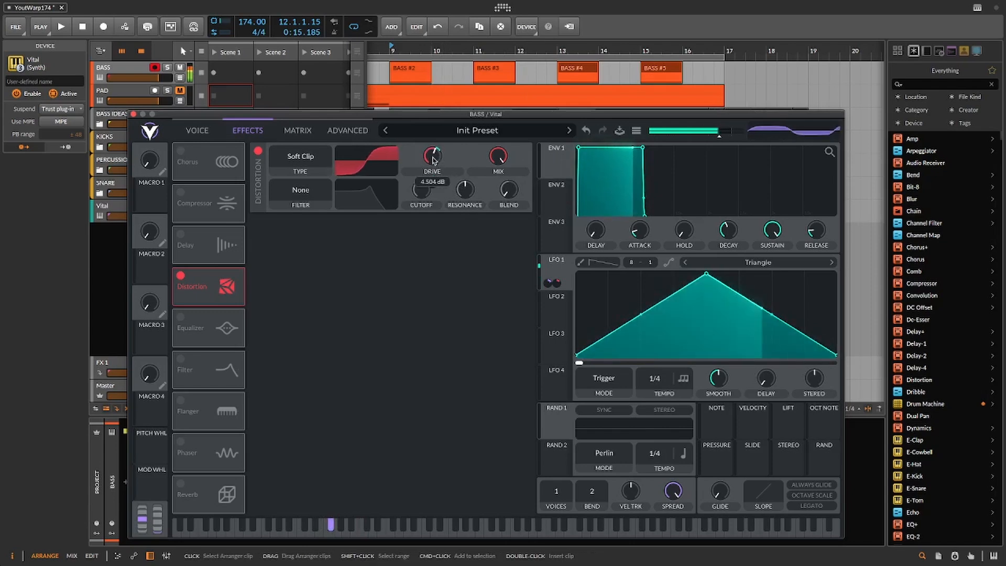
pyautogui.moveTo(433, 160); pyautogui.dragTo(433, 157)
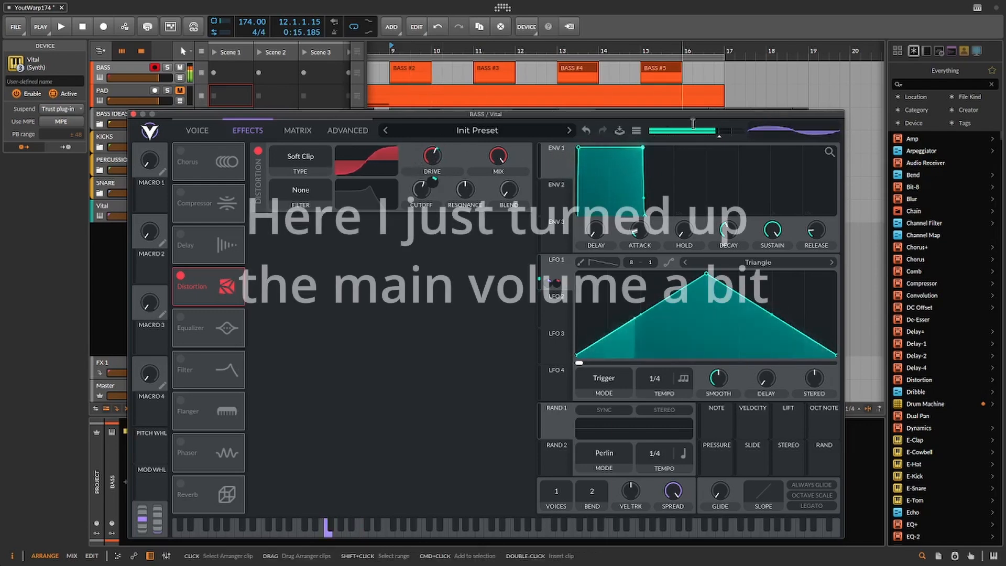
# - Turn the synth's main volume up a bit and audition the bass clip
pyautogui.moveTo(719, 132); pyautogui.dragTo(727, 136)
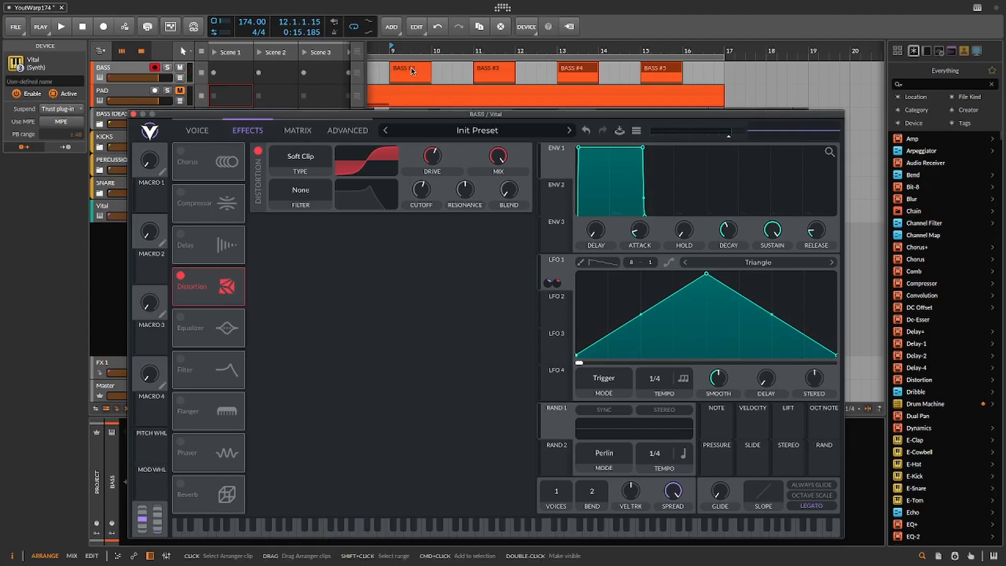
pyautogui.press('space')
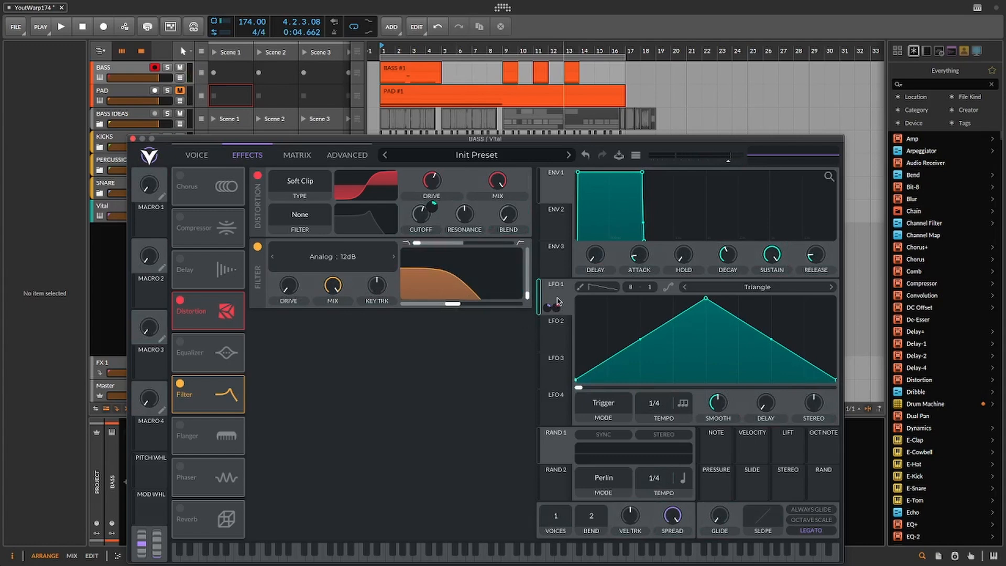
# - Modulate the filter effect's cutoff with LFO 1 by about 33.08 and lower the base cutoff while auditioning the bass
pyautogui.moveTo(552, 306); pyautogui.dragTo(452, 299)
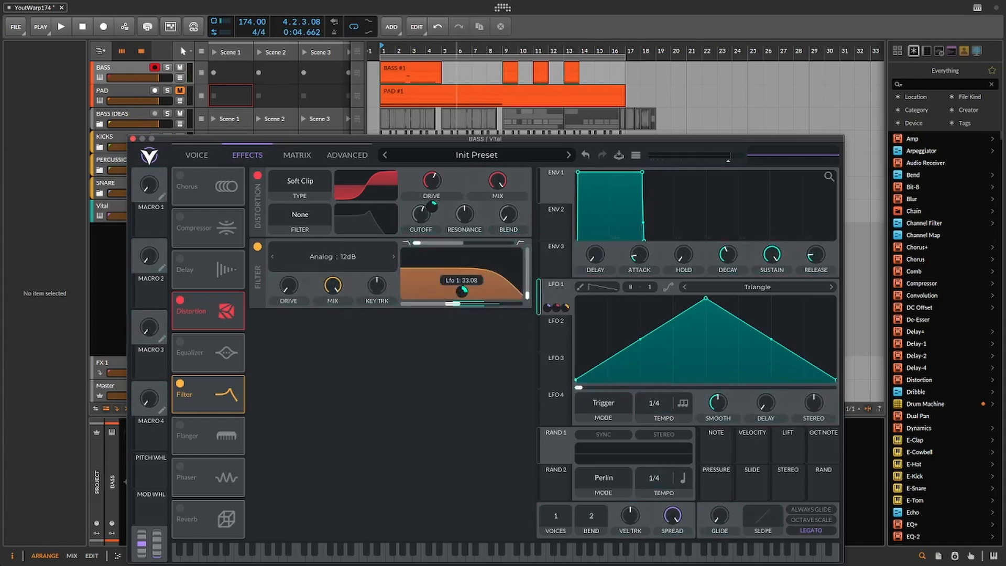
pyautogui.press('space')
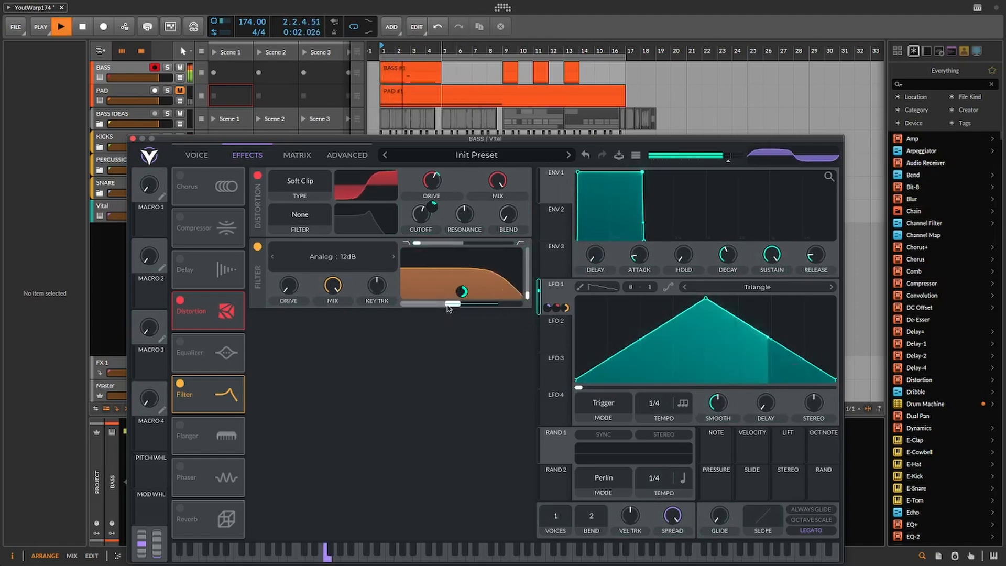
pyautogui.moveTo(448, 311); pyautogui.dragTo(430, 314)
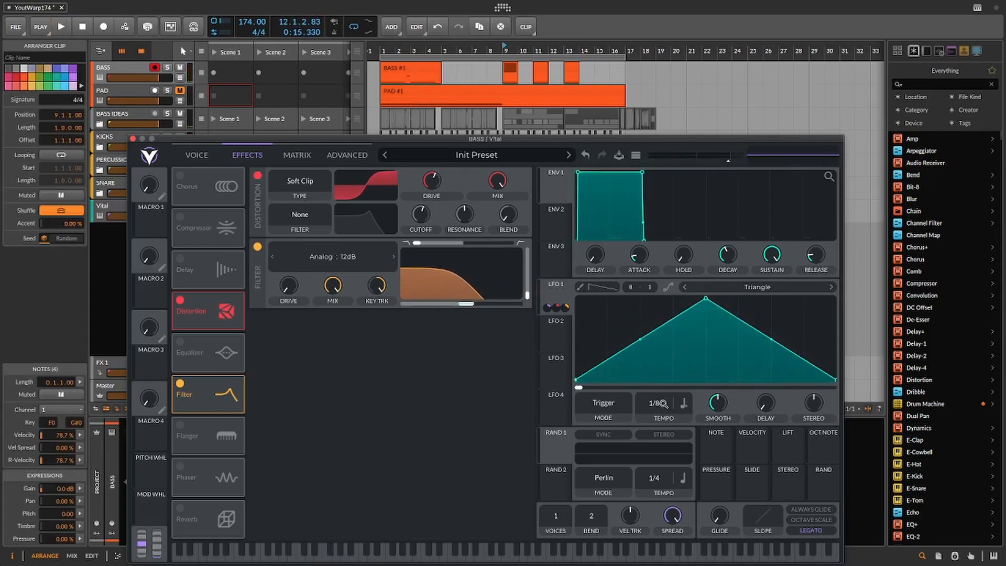
pyautogui.press('space')
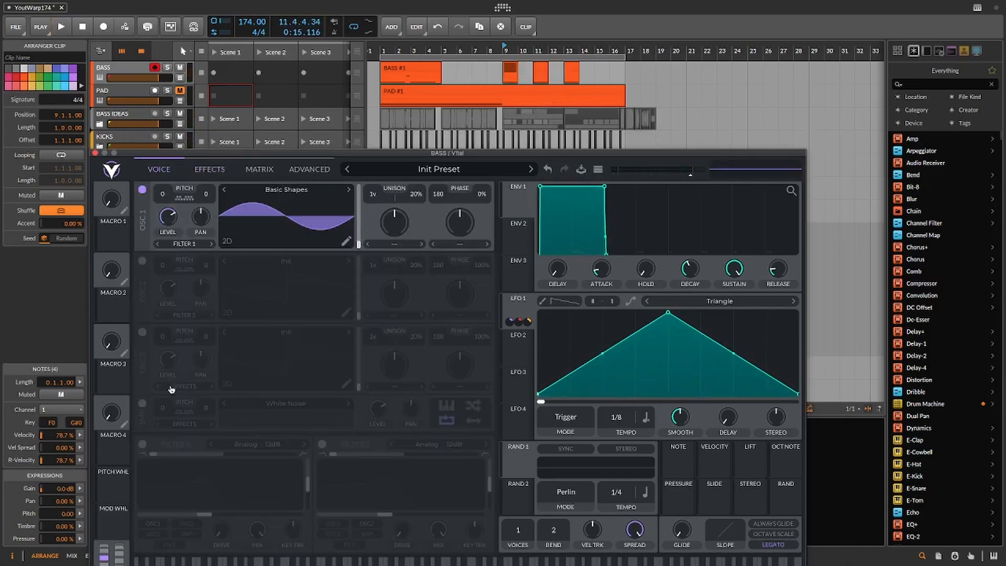
# - Enable the White Noise sampler and modulate its level with LFO 1 by about 0.413
pyautogui.click(142, 406)
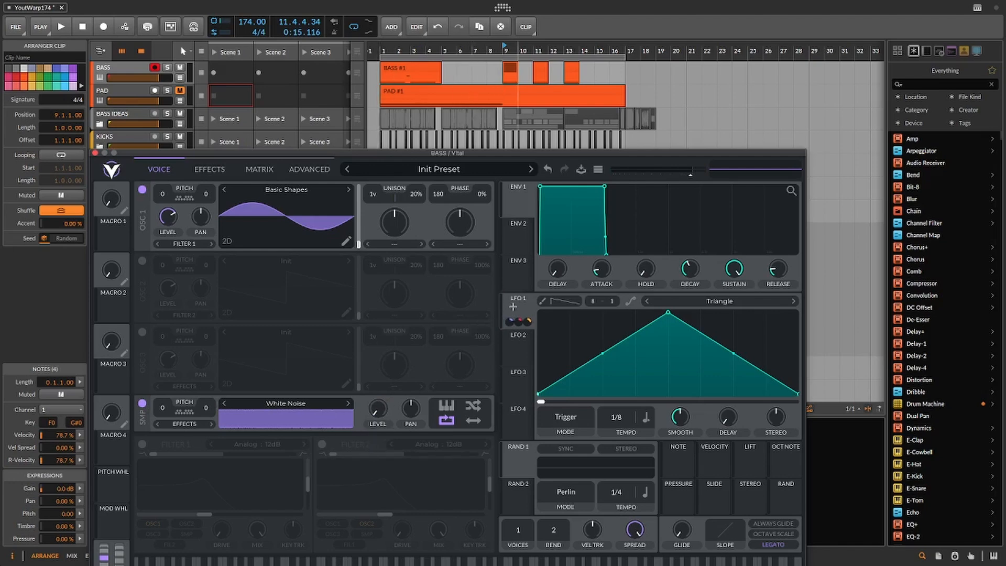
pyautogui.moveTo(513, 307); pyautogui.dragTo(373, 438)
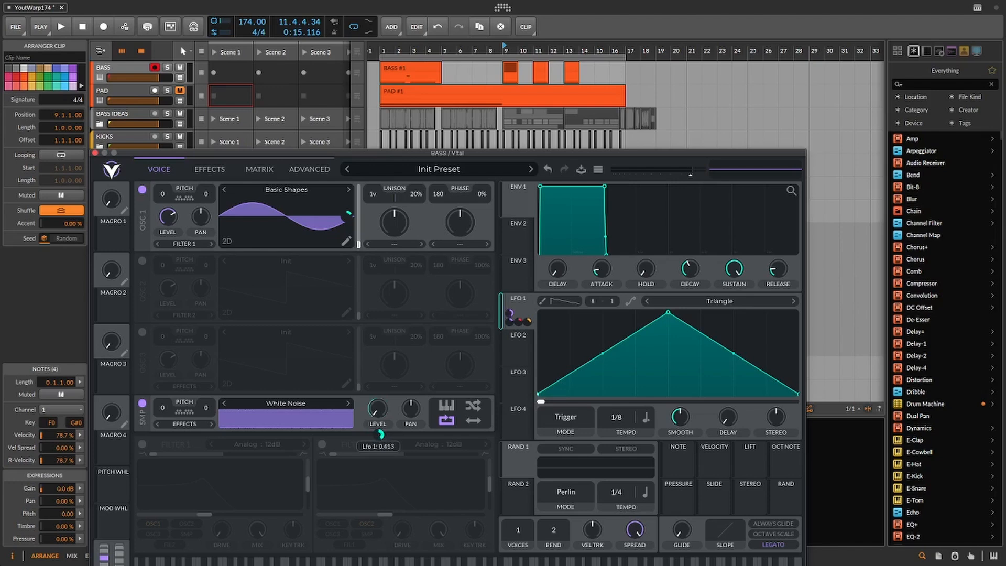
# - Bypass the filter effect to audition the bass and noise unfiltered
pyautogui.click(211, 170)
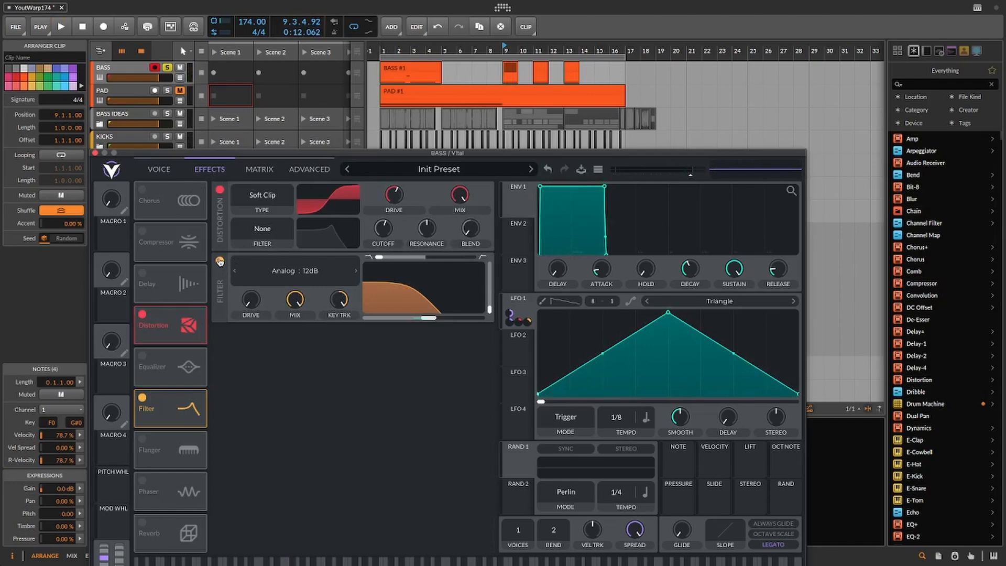
pyautogui.click(219, 261)
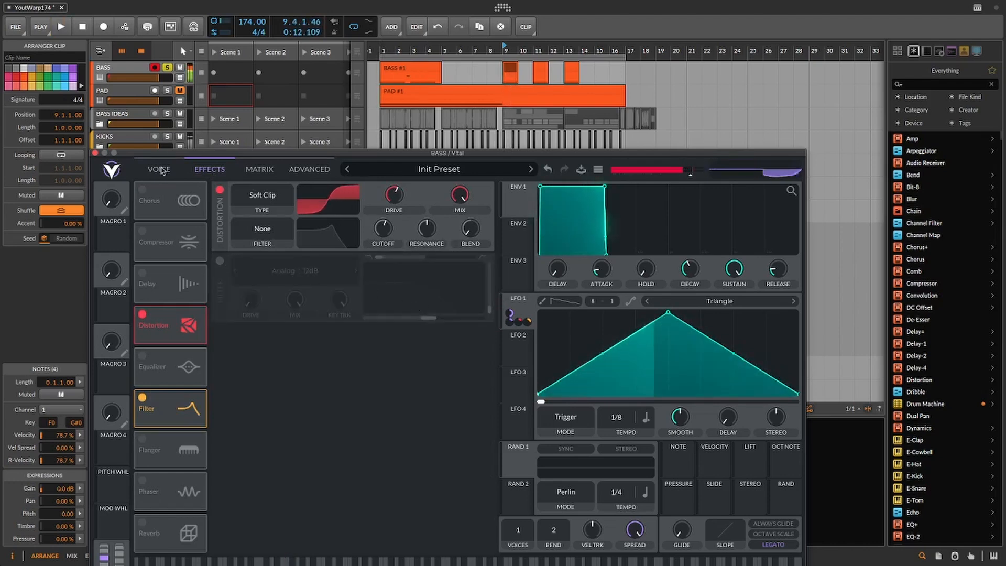
pyautogui.press('space')
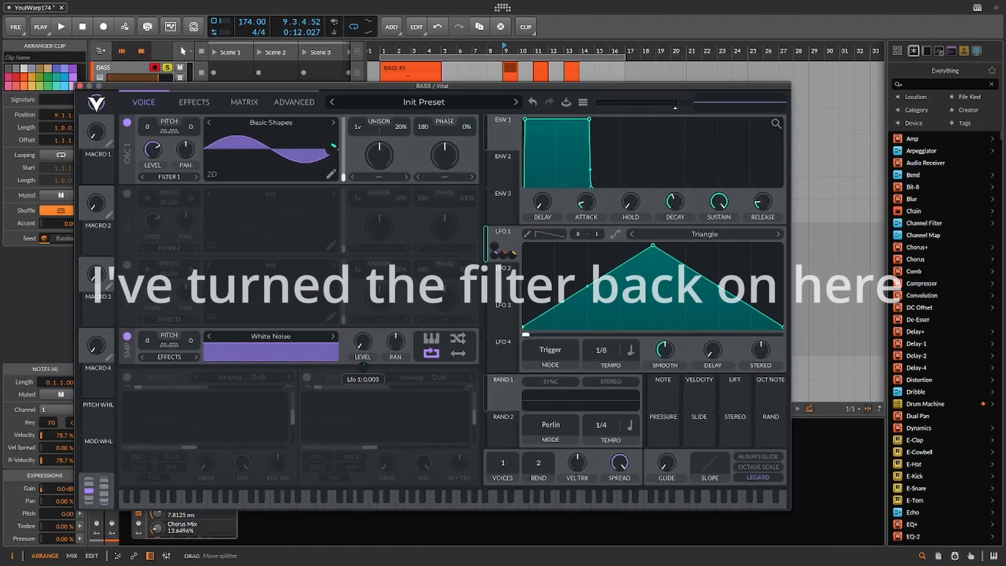
# - Set LFO 1's modulation of the white noise level to about 0.112 while auditioning the bass
pyautogui.press('space')
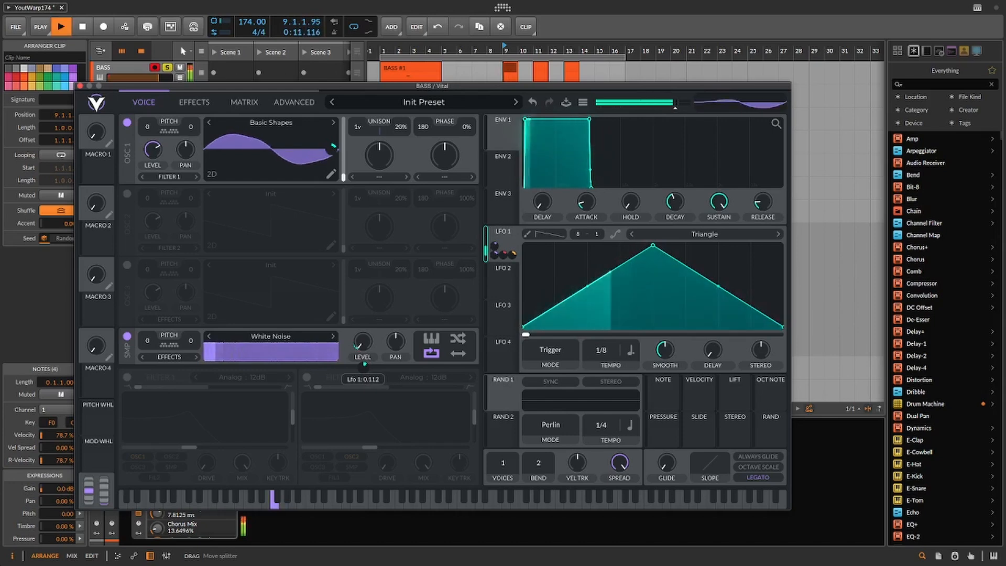
pyautogui.press('space')
# - Raise the filter effect's cutoff to about 5432 Hz during playback of the bass
pyautogui.click(194, 102)
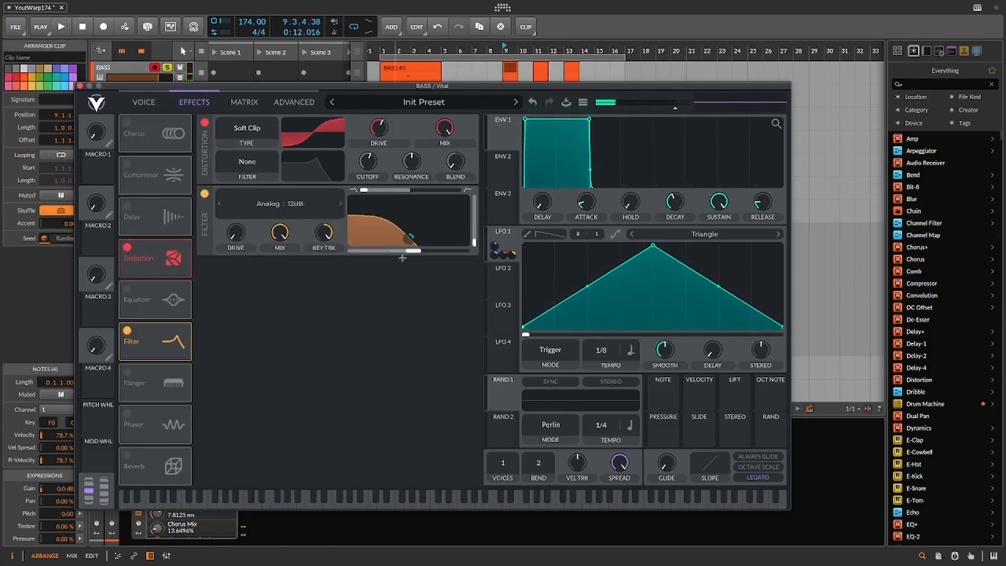
pyautogui.press('space')
pyautogui.moveTo(422, 251); pyautogui.dragTo(448, 248)
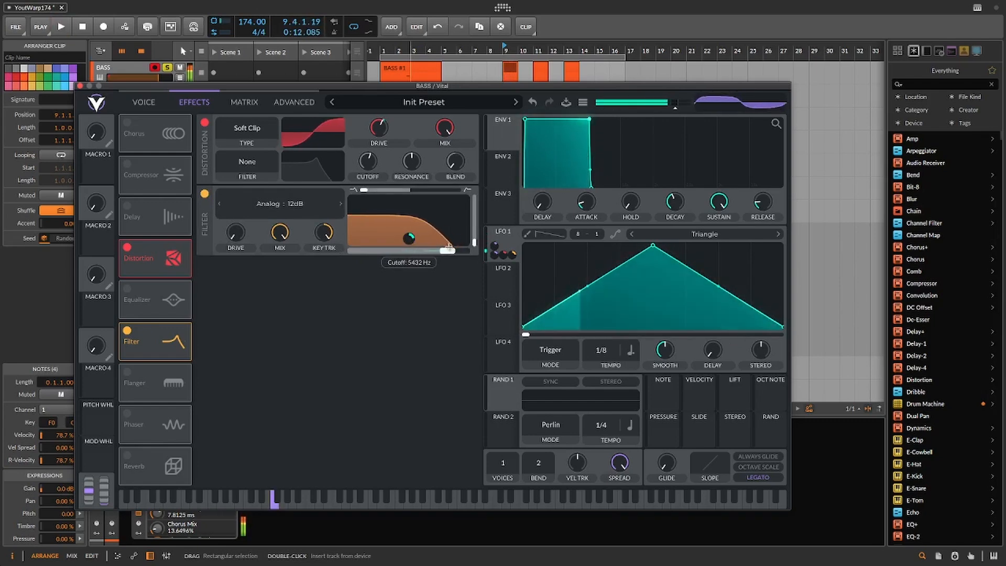
# - Return to the Voice page, solo the BASS track and audition the bass on its own
pyautogui.click(144, 102)
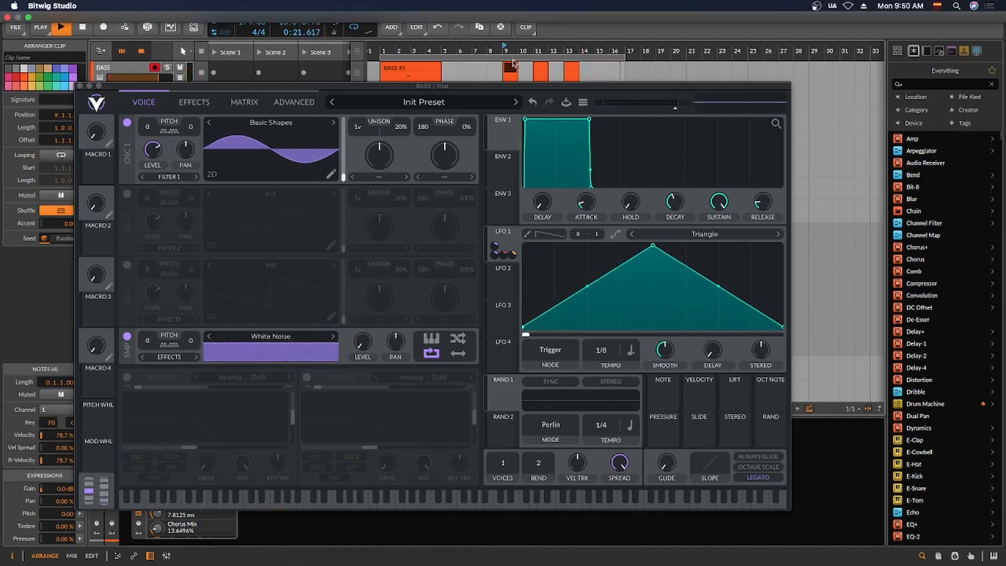
pyautogui.press('space')
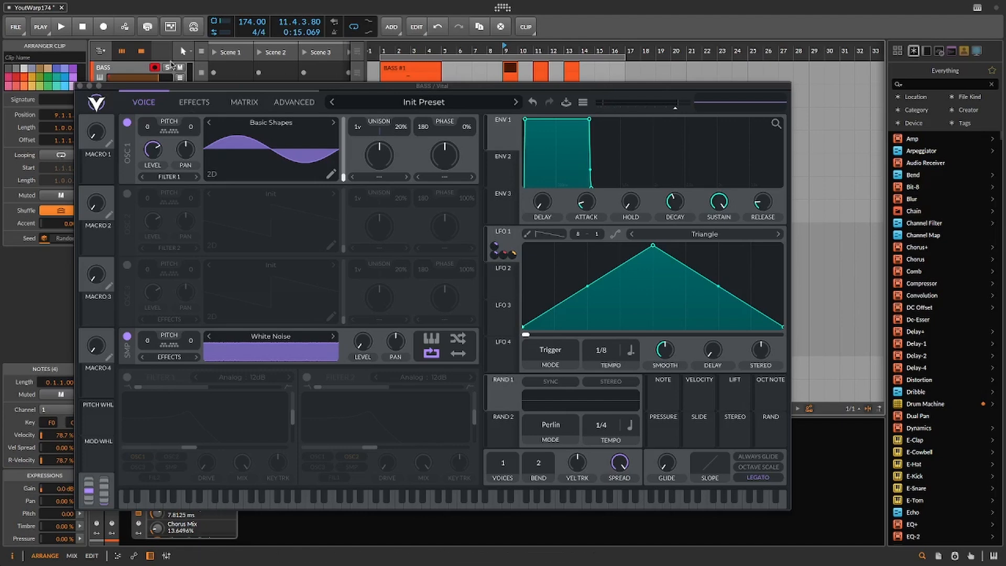
pyautogui.click(168, 69)
pyautogui.press('space')
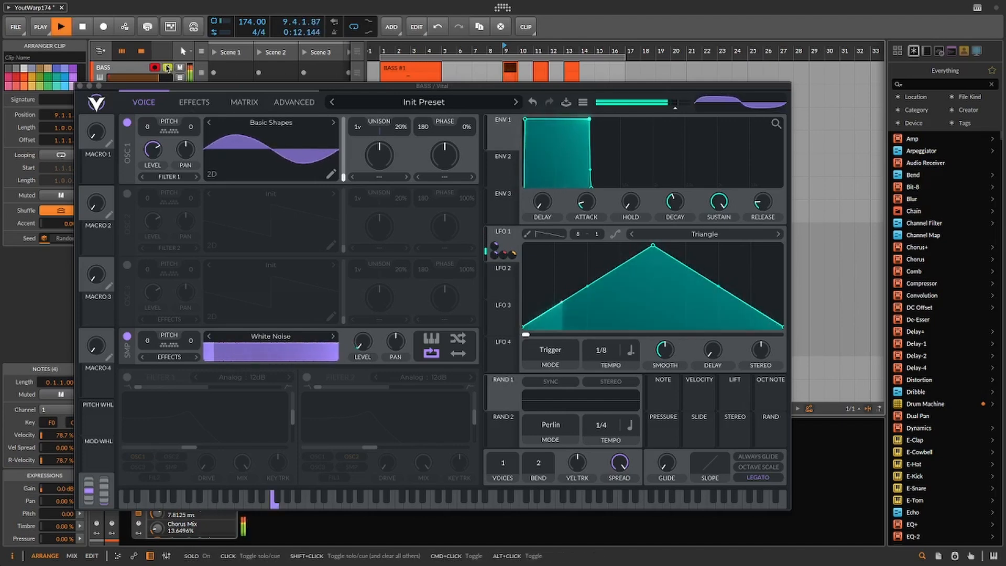
pyautogui.press('space')
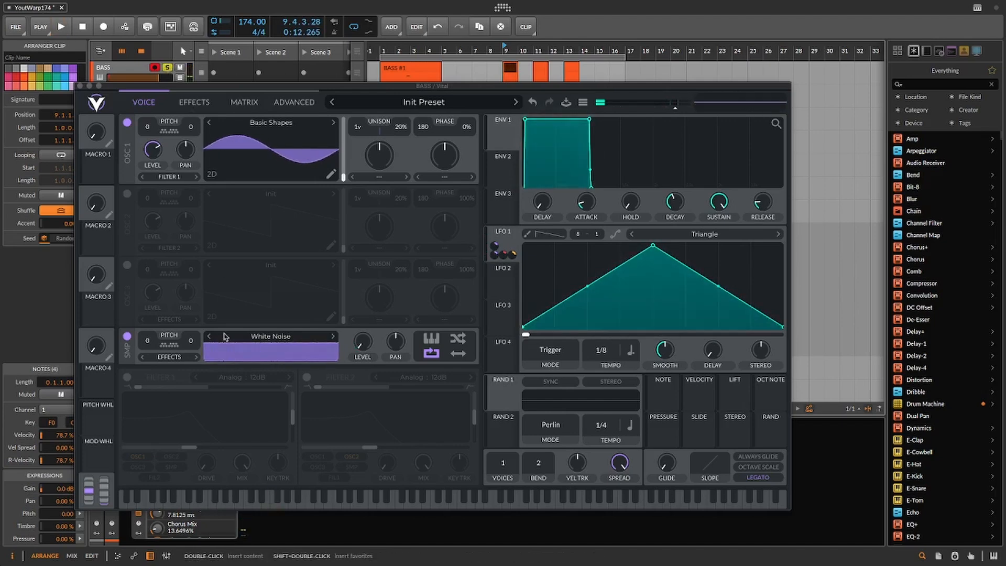
# - Examine the Basic Shapes keyframes one by one in oscillator 1's wavetable editor, from the sine to the last pulse
pyautogui.click(331, 173)
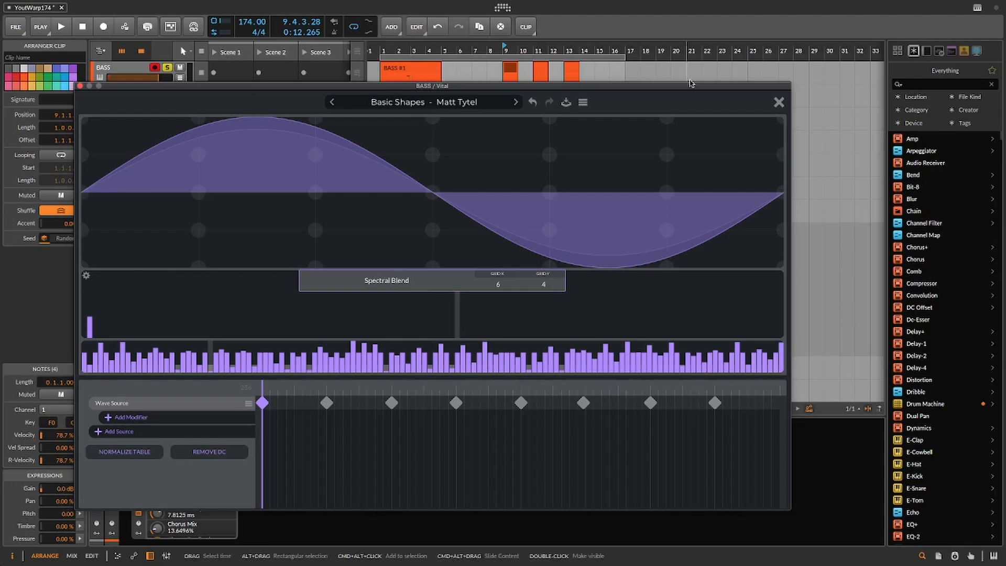
pyautogui.click(770, 101)
pyautogui.press('space')
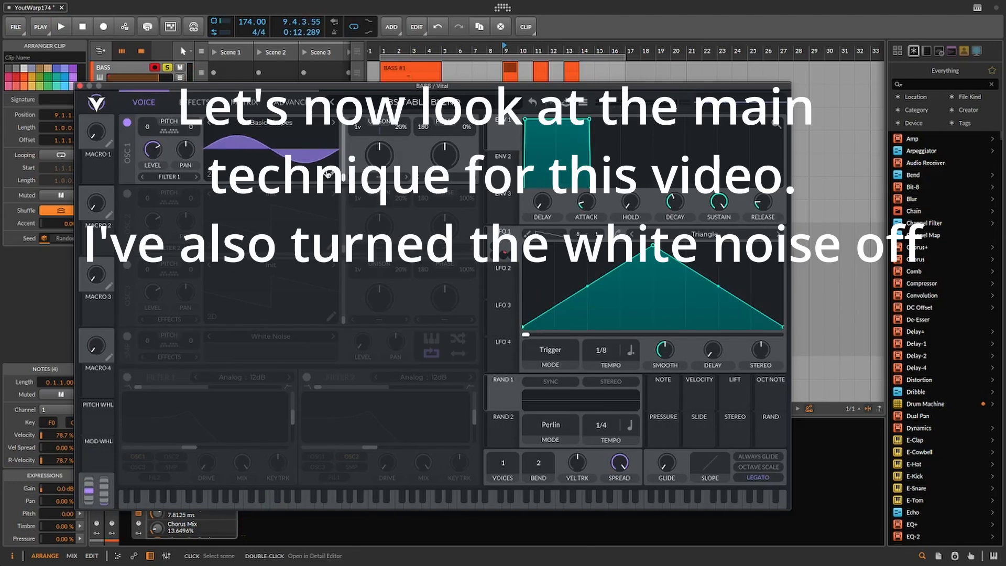
pyautogui.click(332, 175)
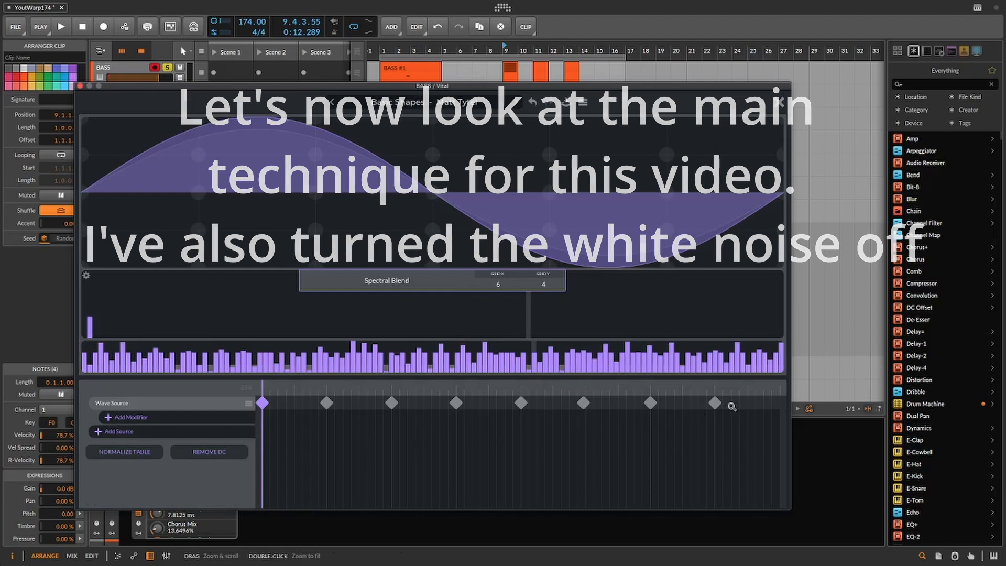
pyautogui.click(327, 406)
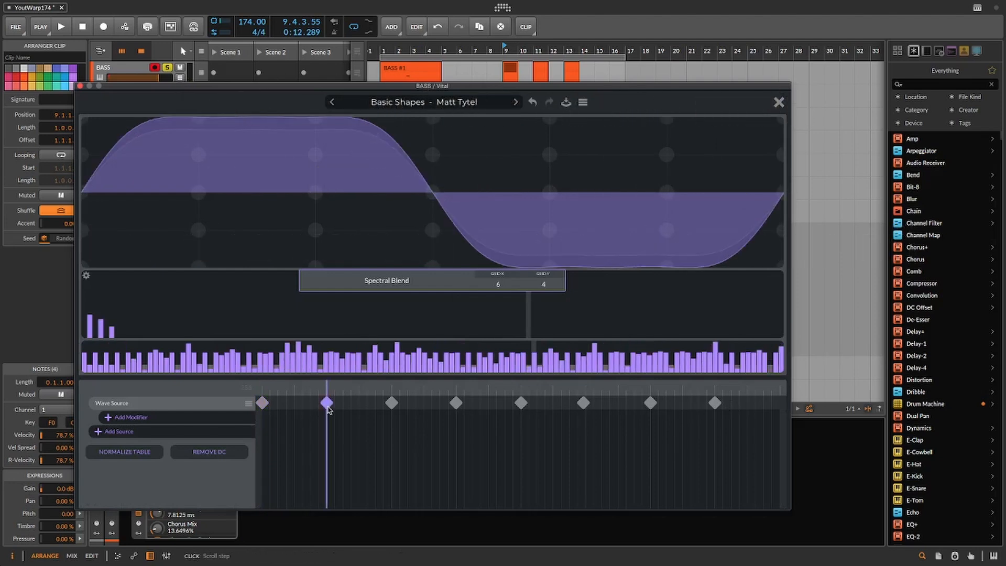
pyautogui.click(393, 403)
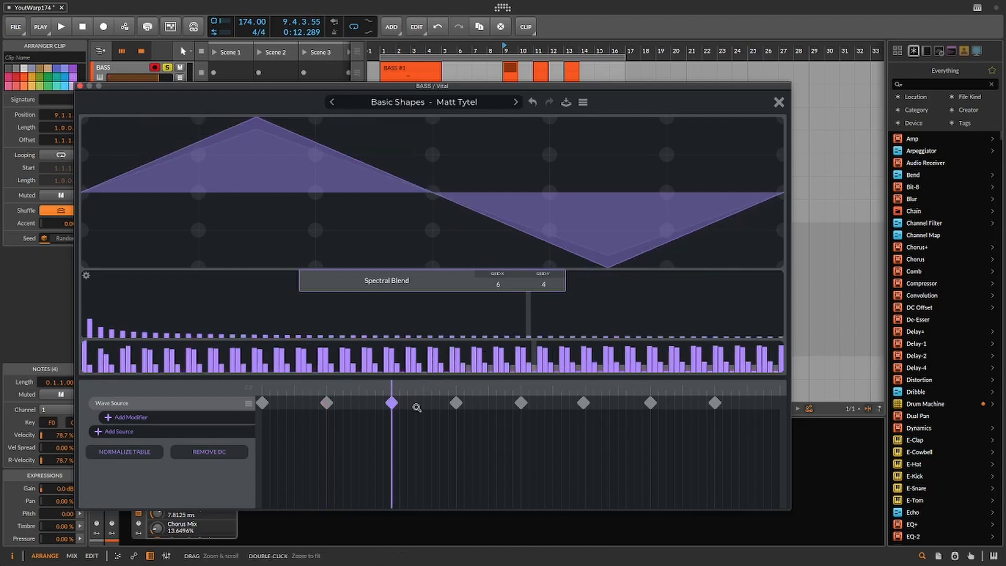
pyautogui.click(456, 403)
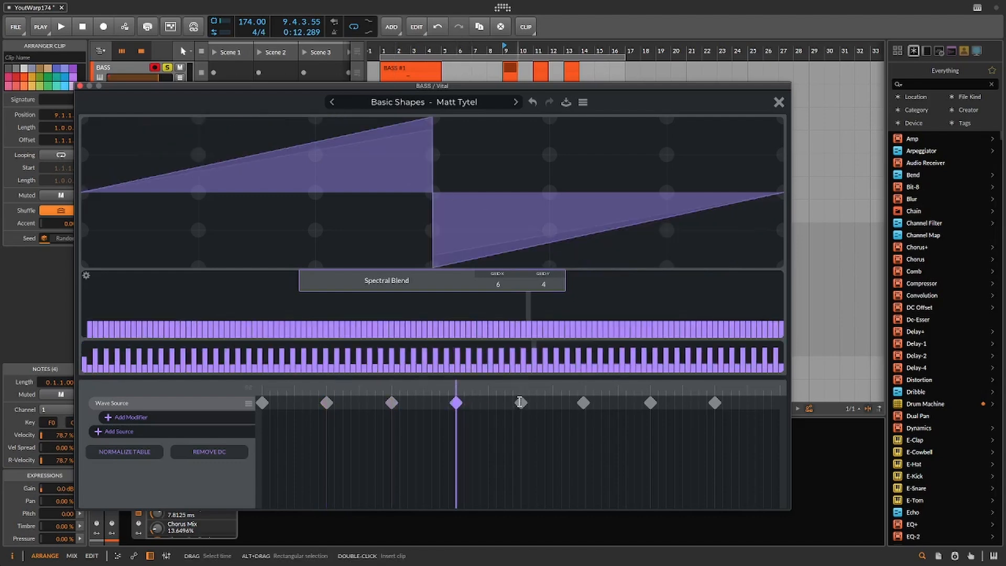
pyautogui.click(521, 403)
pyautogui.click(584, 403)
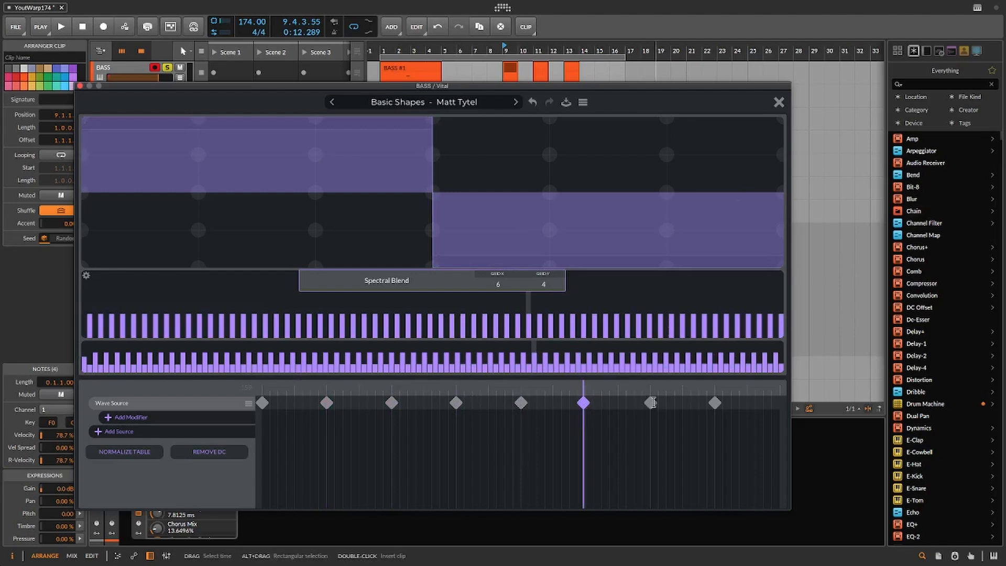
pyautogui.click(651, 403)
pyautogui.click(715, 403)
# - Remove all Basic Shapes keyframes except the first sine keyframe
pyautogui.rightClick(715, 405)
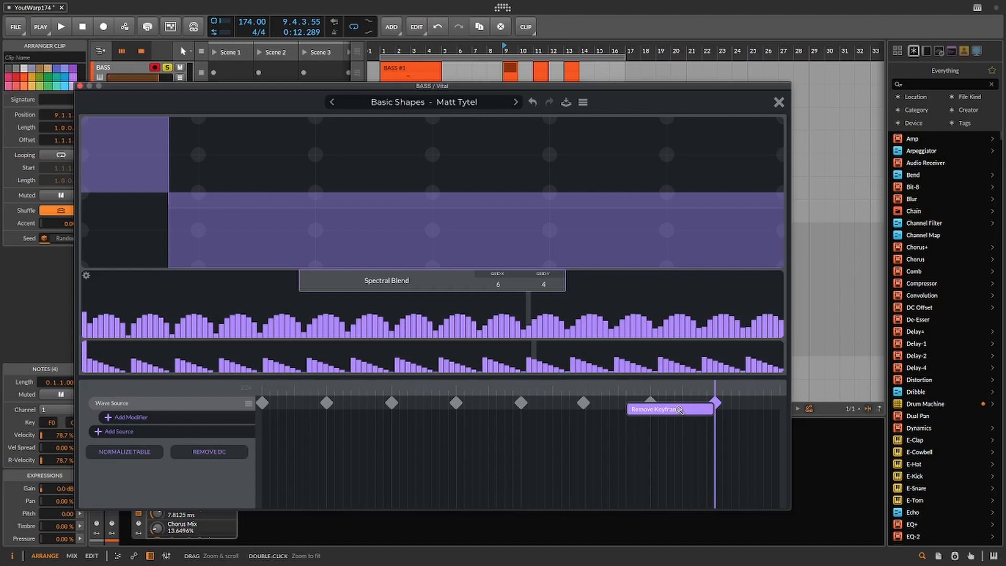
pyautogui.click(679, 410)
pyautogui.click(650, 403)
pyautogui.rightClick(650, 404)
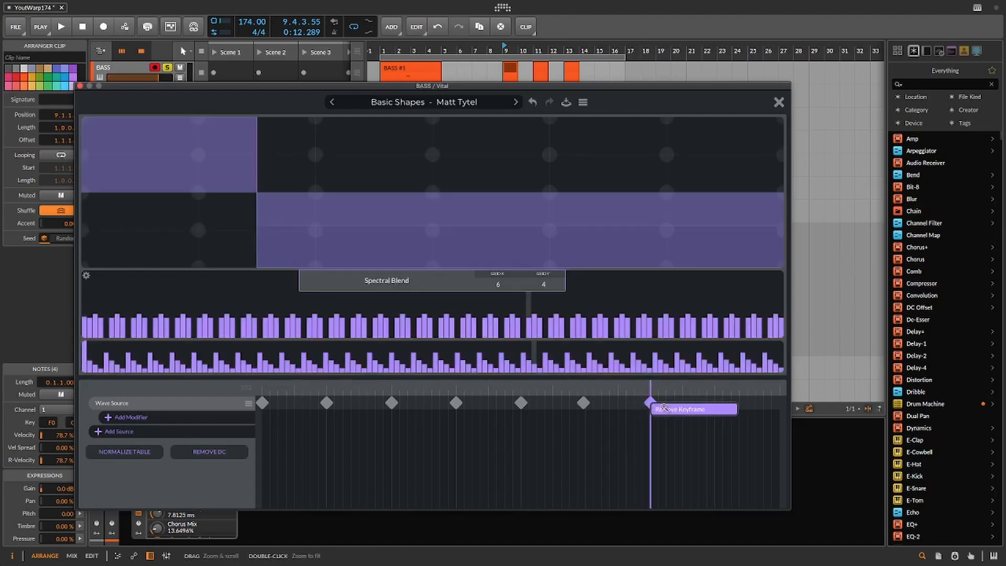
pyautogui.click(665, 410)
pyautogui.click(584, 404)
pyautogui.rightClick(584, 403)
pyautogui.click(600, 410)
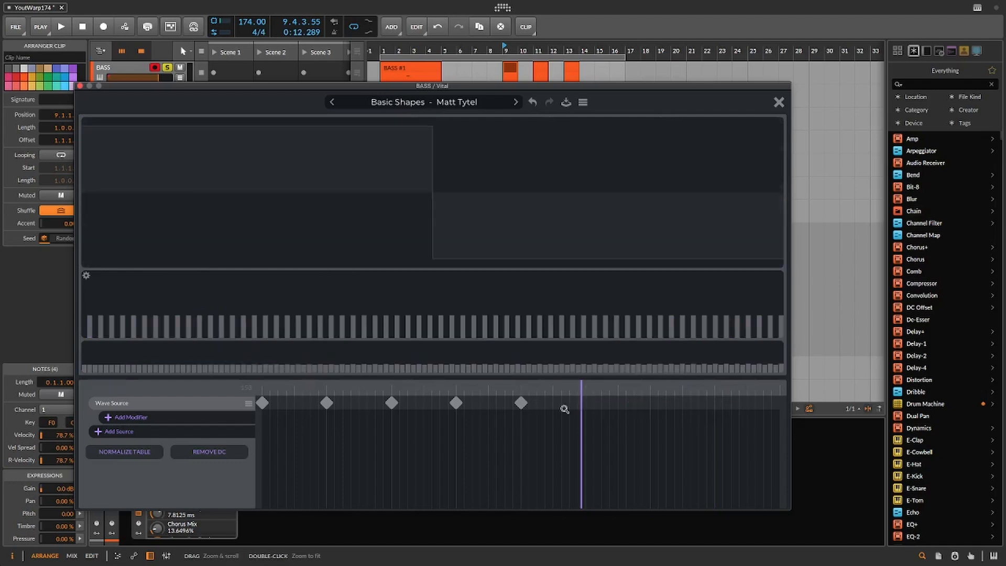
pyautogui.click(521, 403)
pyautogui.rightClick(521, 403)
pyautogui.click(538, 409)
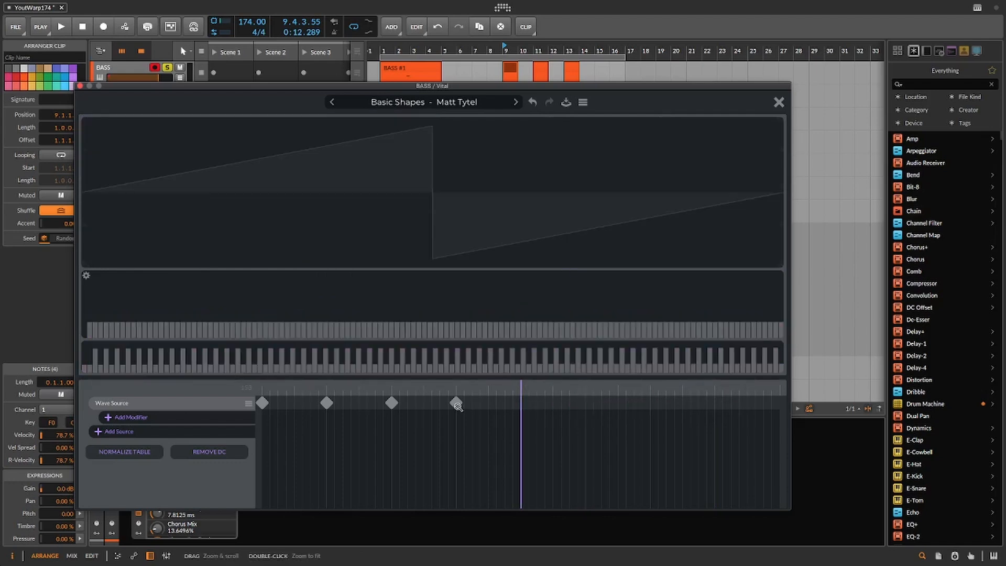
pyautogui.click(456, 403)
pyautogui.rightClick(456, 403)
pyautogui.click(485, 412)
pyautogui.rightClick(387, 405)
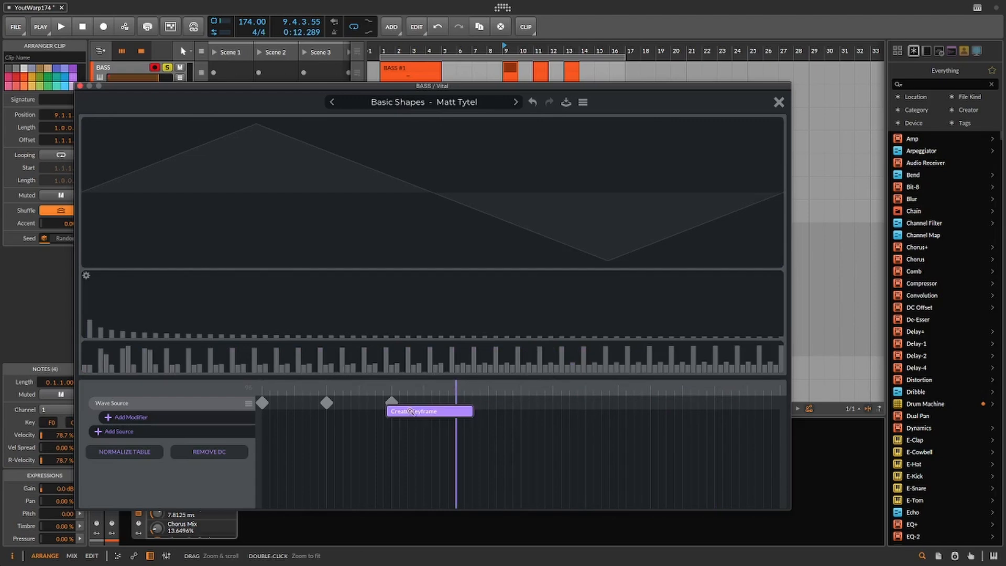
pyautogui.click(393, 404)
pyautogui.click(392, 403)
pyautogui.rightClick(393, 404)
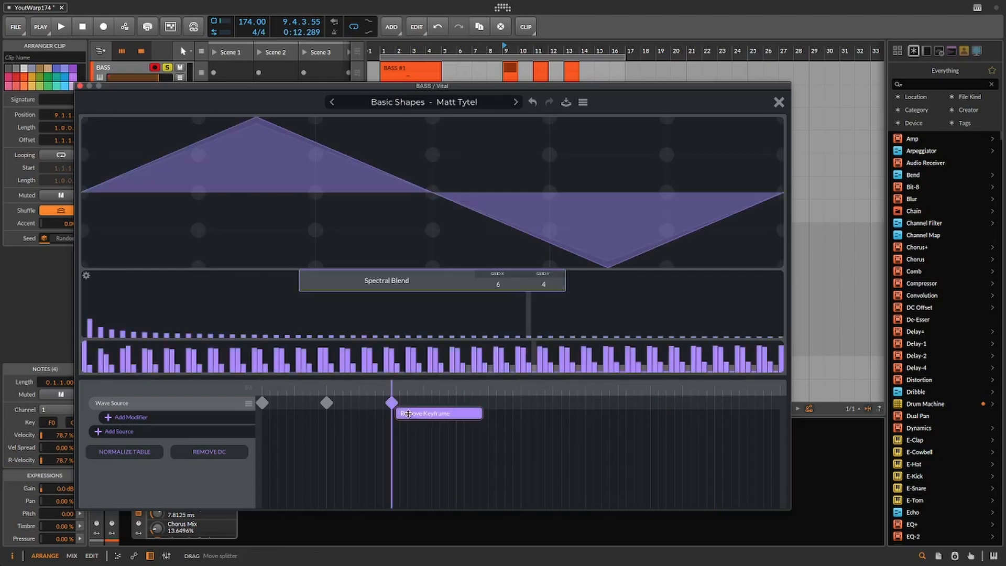
pyautogui.click(414, 412)
pyautogui.click(327, 403)
pyautogui.rightClick(326, 403)
pyautogui.click(340, 413)
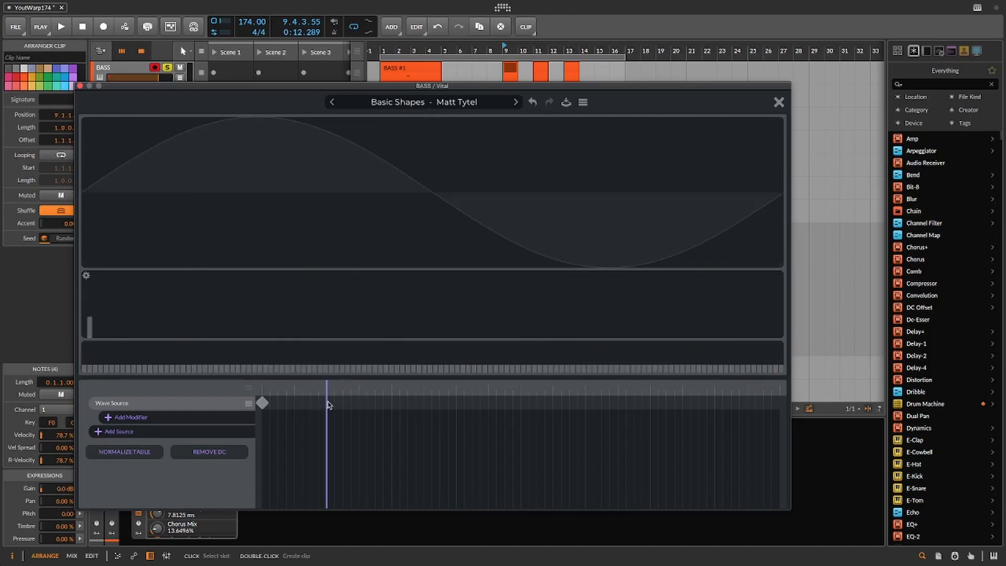
# - Create a second sine keyframe at the end of the wavetable timeline and raise several of its low harmonics
pyautogui.rightClick(329, 404)
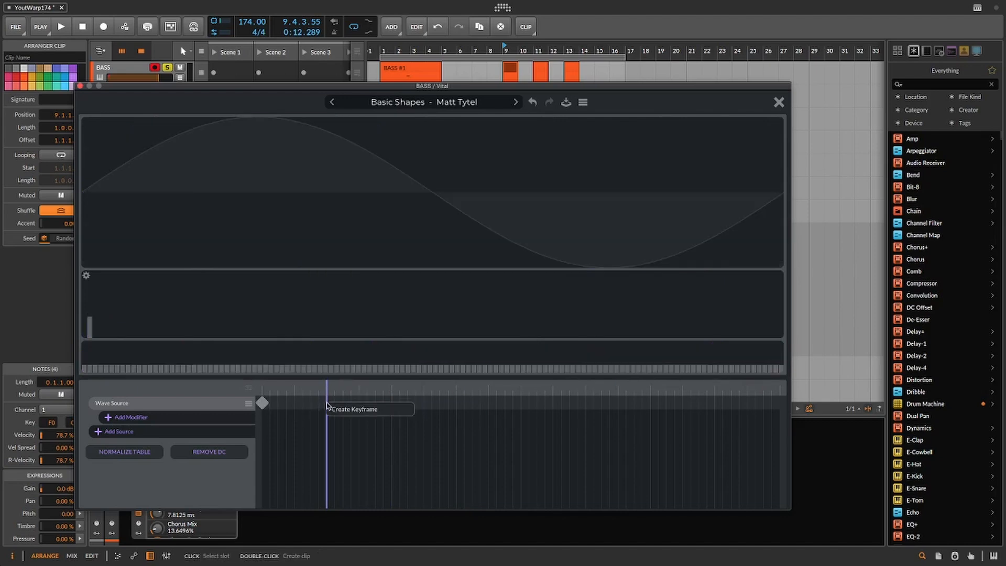
pyautogui.click(352, 411)
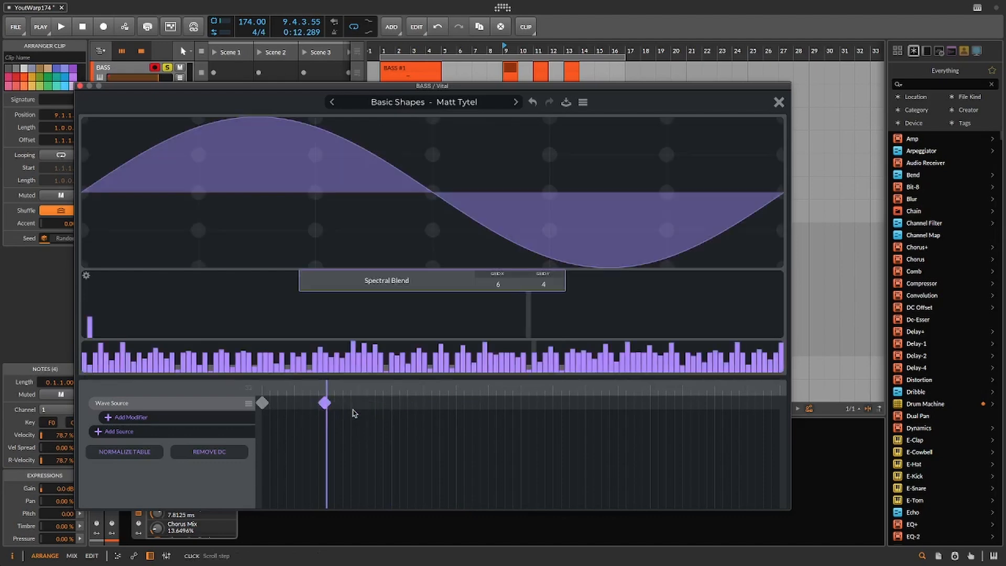
pyautogui.click(260, 404)
pyautogui.click(323, 403)
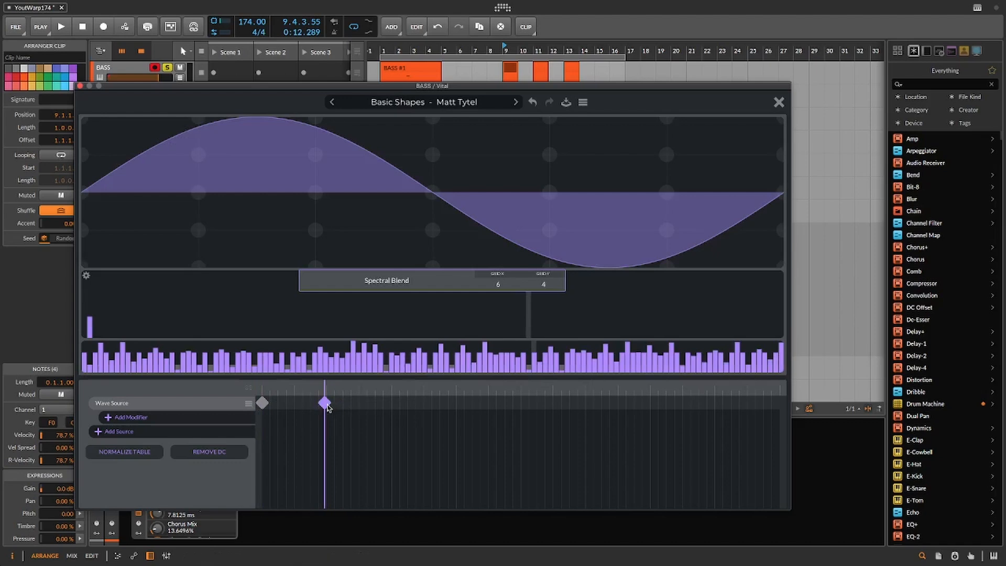
pyautogui.moveTo(325, 404); pyautogui.dragTo(781, 396)
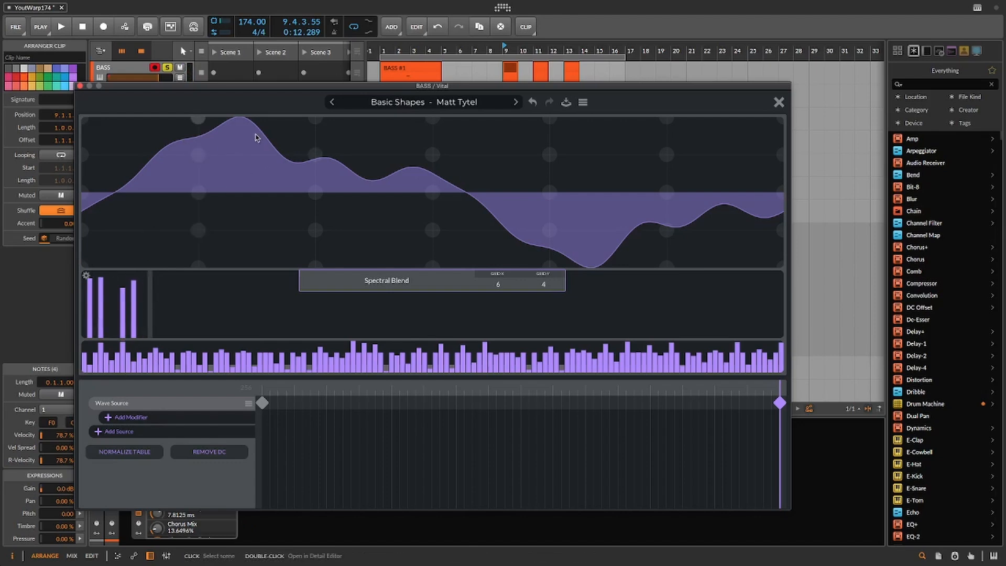
# - Close the wavetable editor and modulate oscillator 1's wavetable position with LFO 1 by 256
pyautogui.click(778, 102)
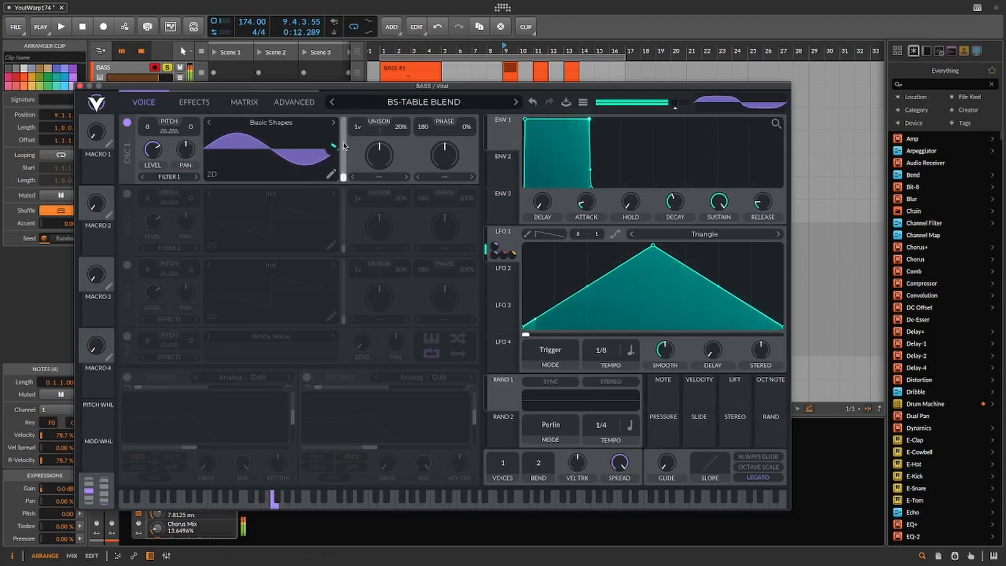
pyautogui.click(331, 174)
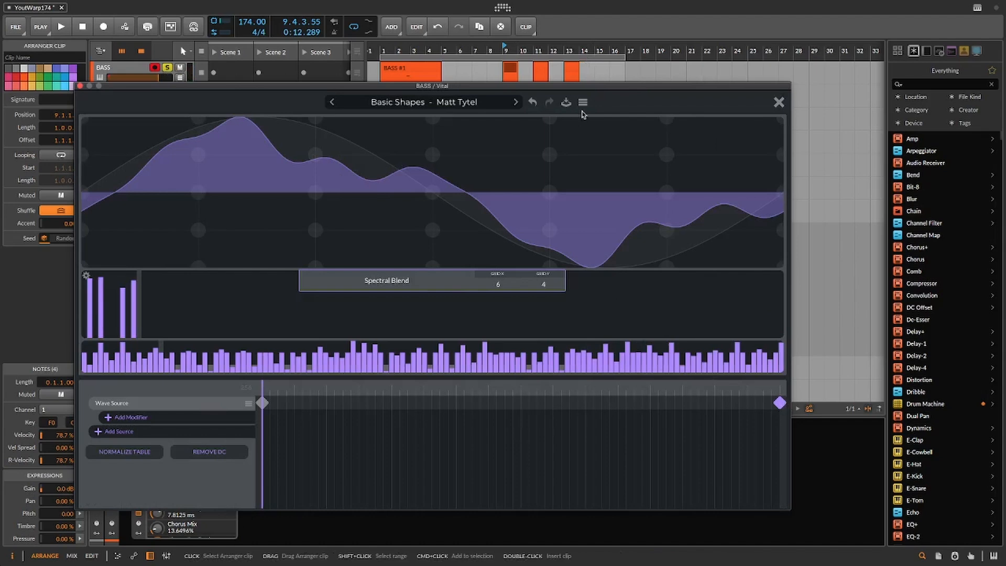
pyautogui.click(779, 103)
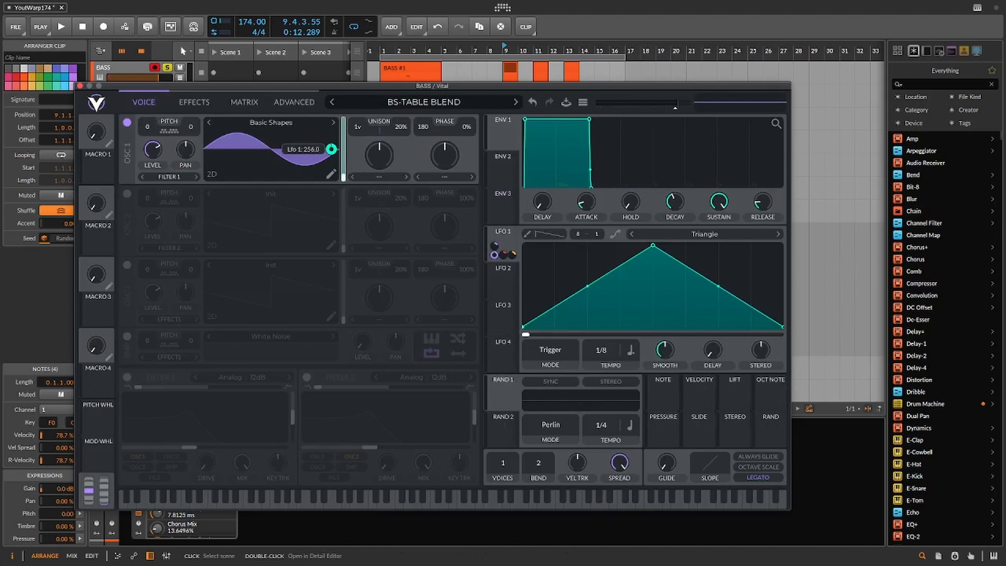
pyautogui.moveTo(331, 150)
pyautogui.mouseDown()
pyautogui.moveTo(331, 202)
pyautogui.moveTo(331, 149)
pyautogui.mouseUp()
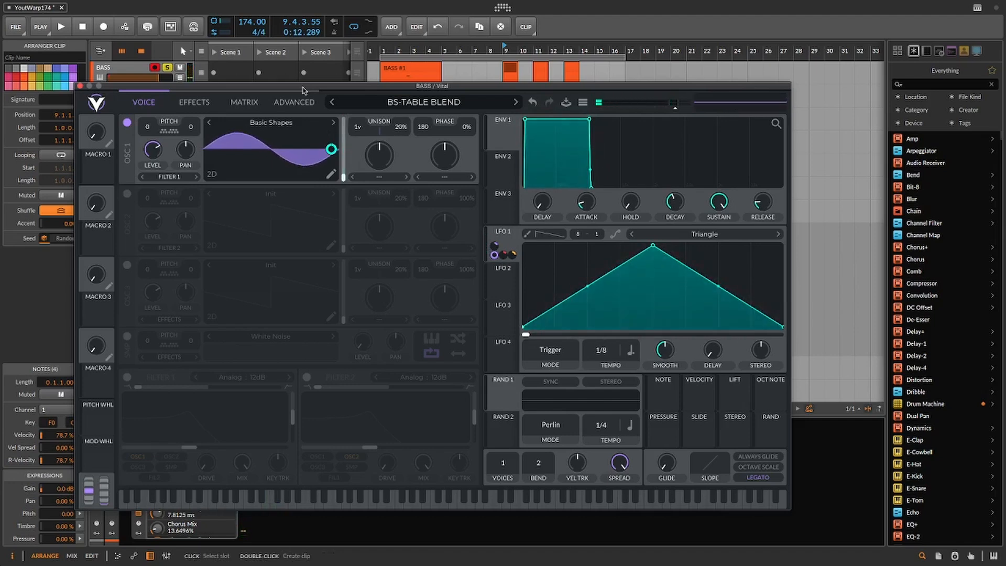
# - Lower the synth window to uncover the tracks, unsolo BASS and play the bass with the rest of the arrangement
pyautogui.moveTo(303, 89); pyautogui.dragTo(323, 169)
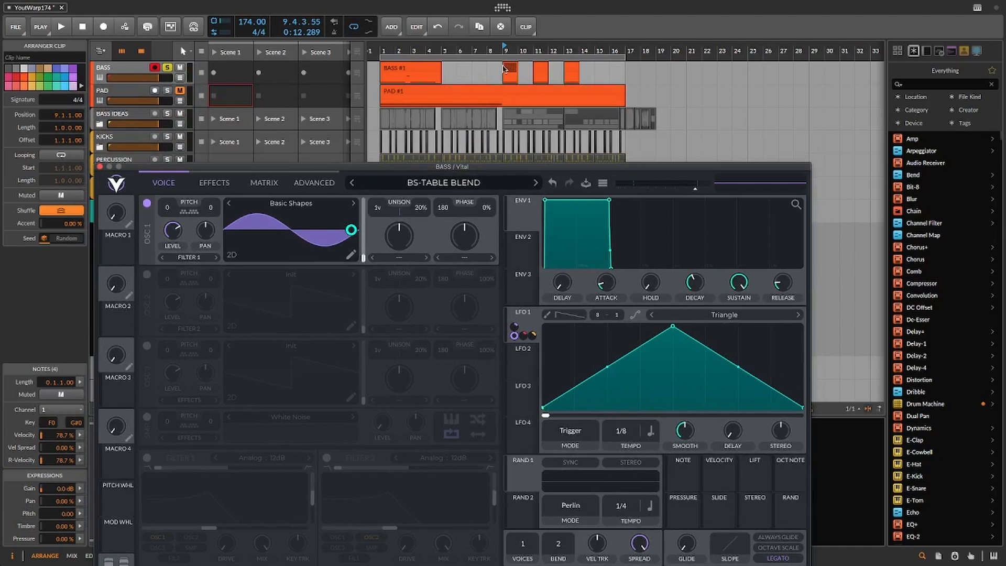
pyautogui.click(61, 26)
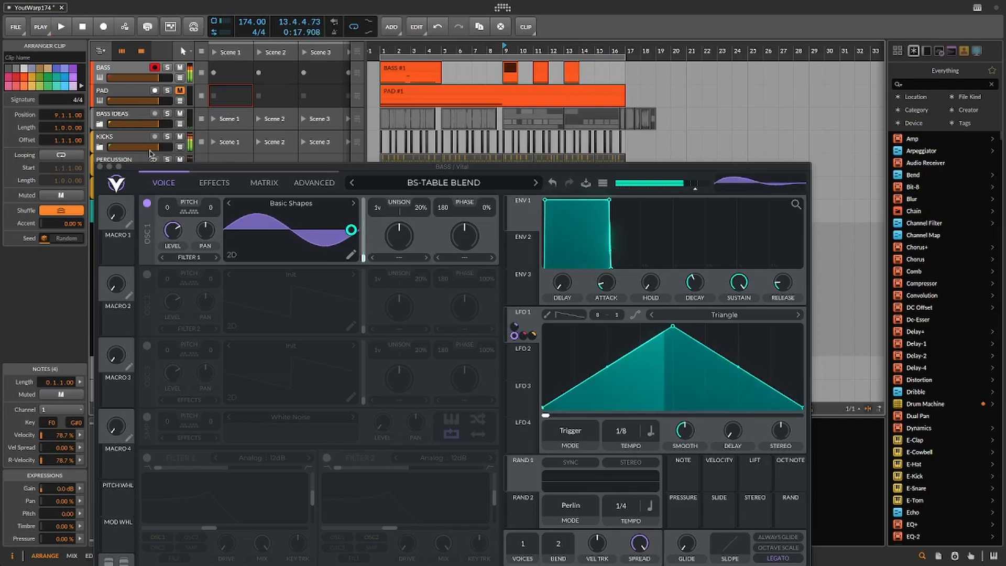
pyautogui.press('space')
# - Compare the first sine keyframe with the edited last keyframe in oscillator 1's wavetable editor
pyautogui.click(352, 255)
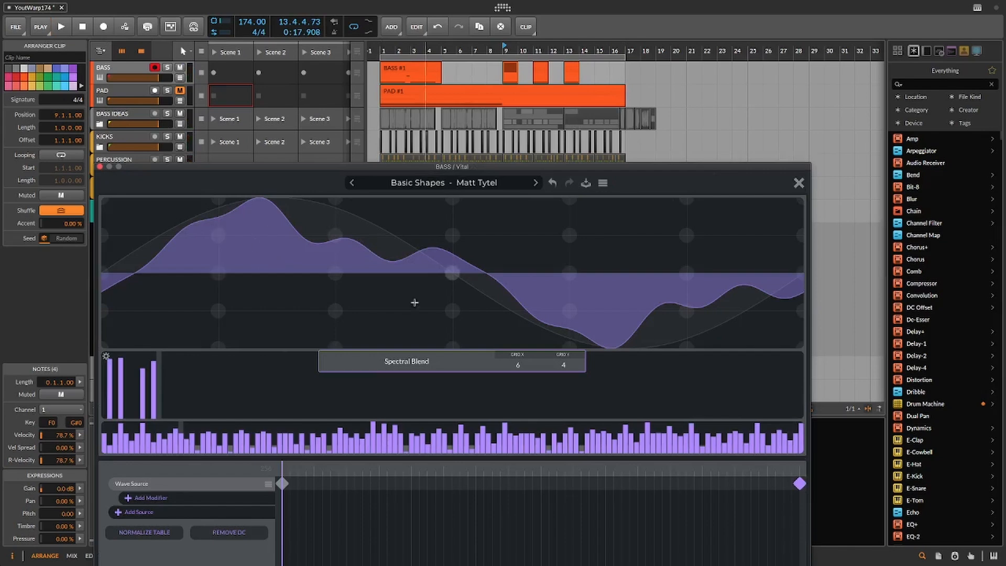
pyautogui.click(283, 484)
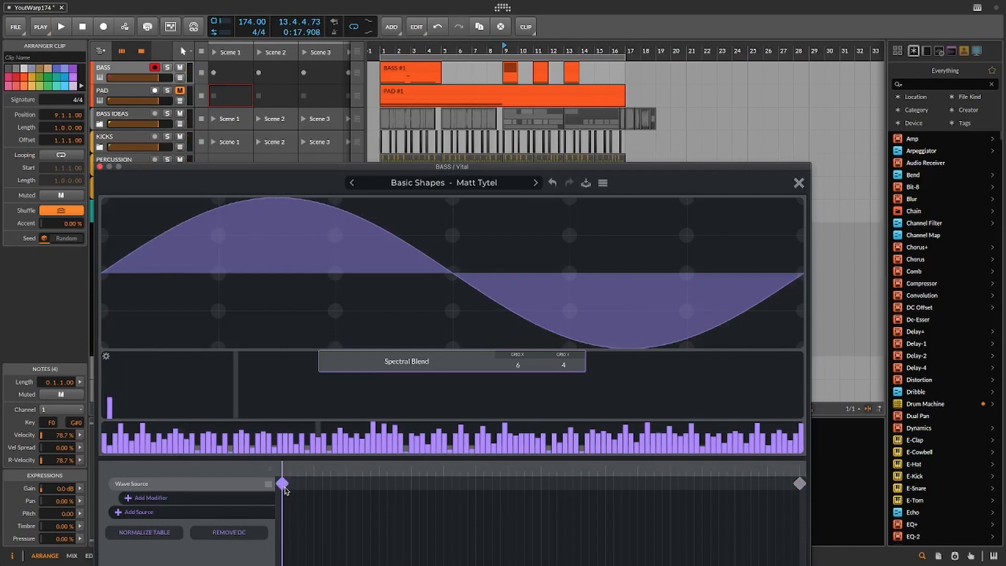
pyautogui.click(798, 483)
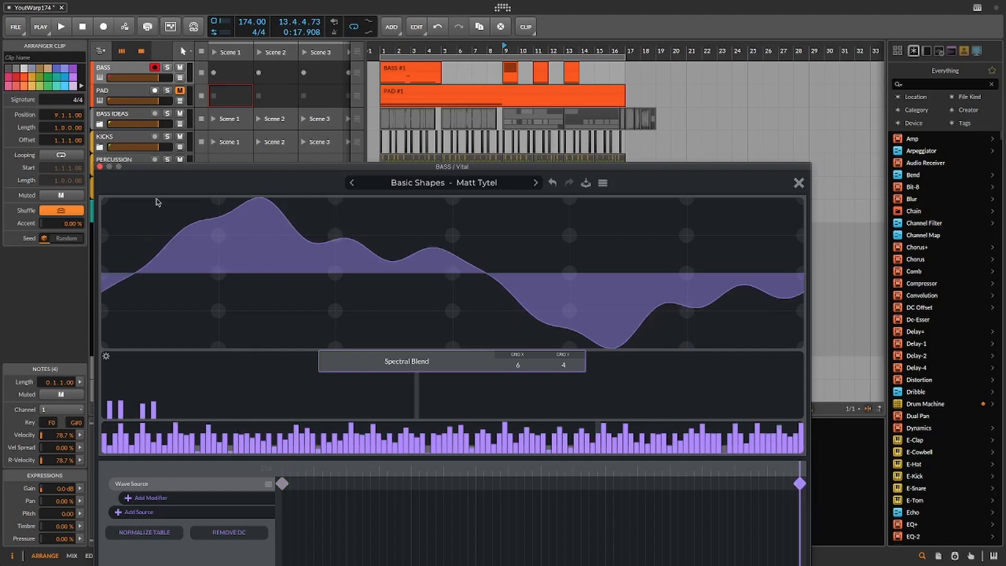
pyautogui.click(799, 183)
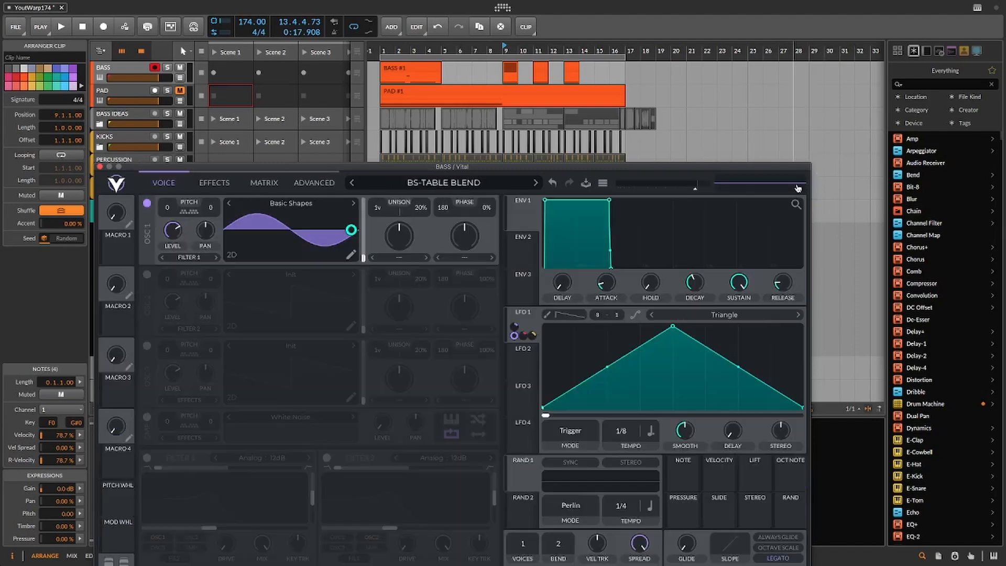
# - Set oscillator 1's spectral morph to Vocode and raise its amount
pyautogui.moveTo(348, 227)
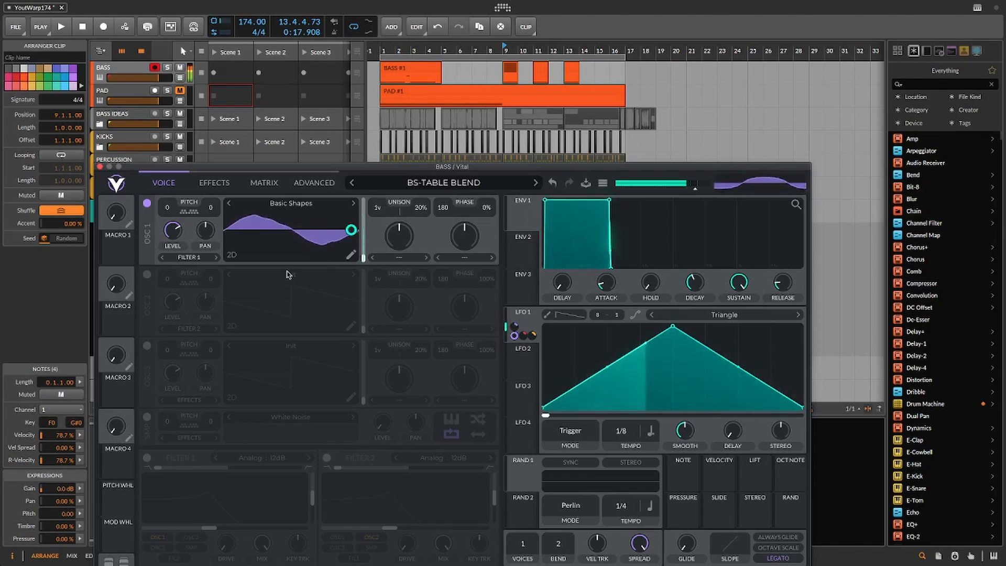
pyautogui.click(417, 259)
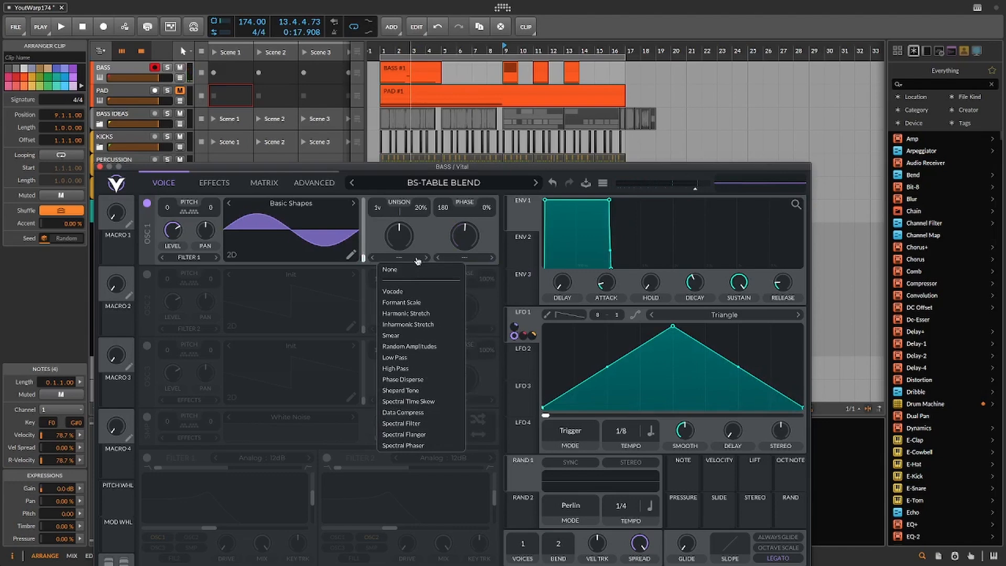
pyautogui.click(398, 292)
pyautogui.moveTo(404, 240); pyautogui.dragTo(413, 204)
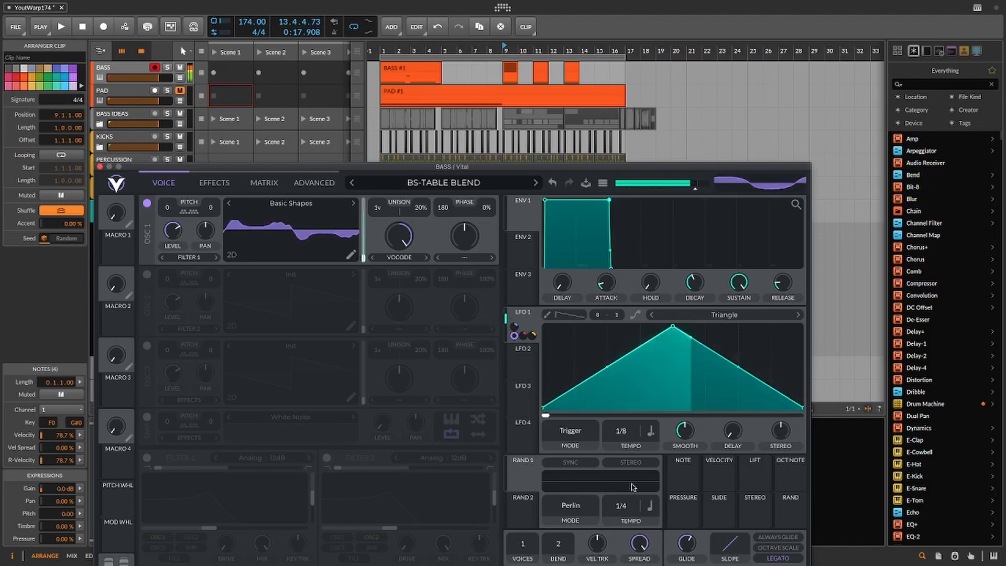
# - Reshape LFO 2's triangle into a steep, curved decay that starts at full level and flattens out early
pyautogui.click(519, 350)
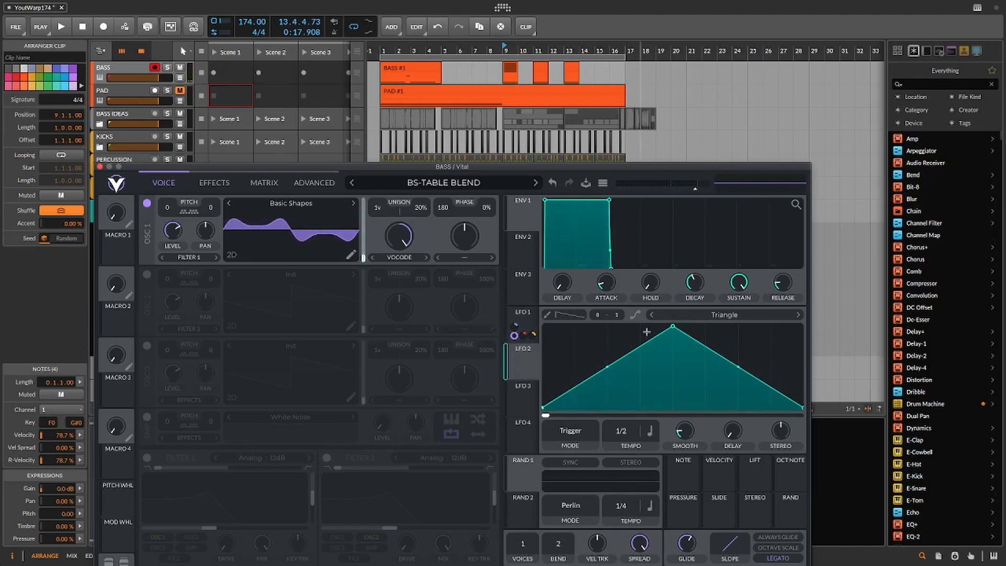
pyautogui.moveTo(673, 326); pyautogui.dragTo(543, 326)
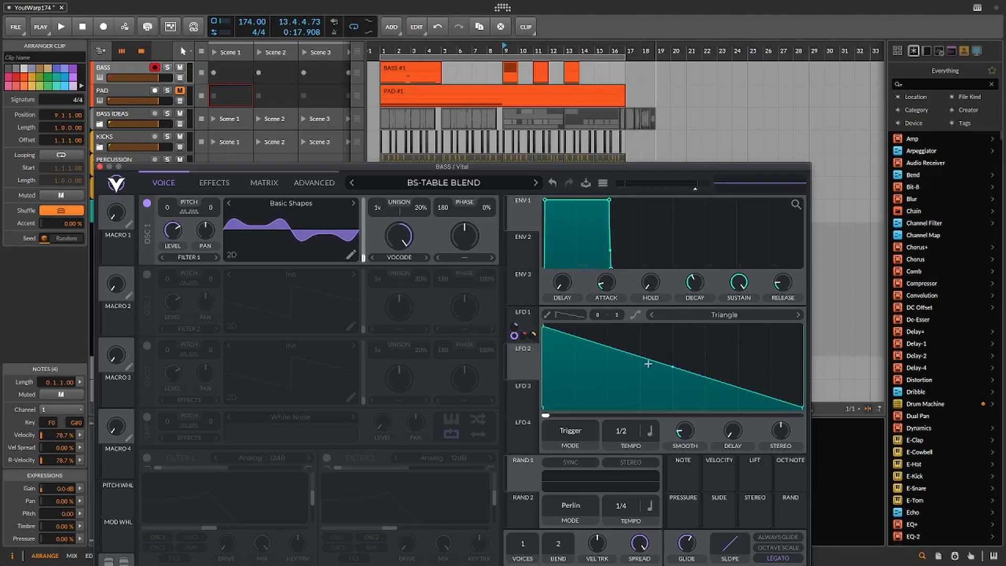
pyautogui.doubleClick(645, 357)
pyautogui.moveTo(644, 357); pyautogui.dragTo(575, 395)
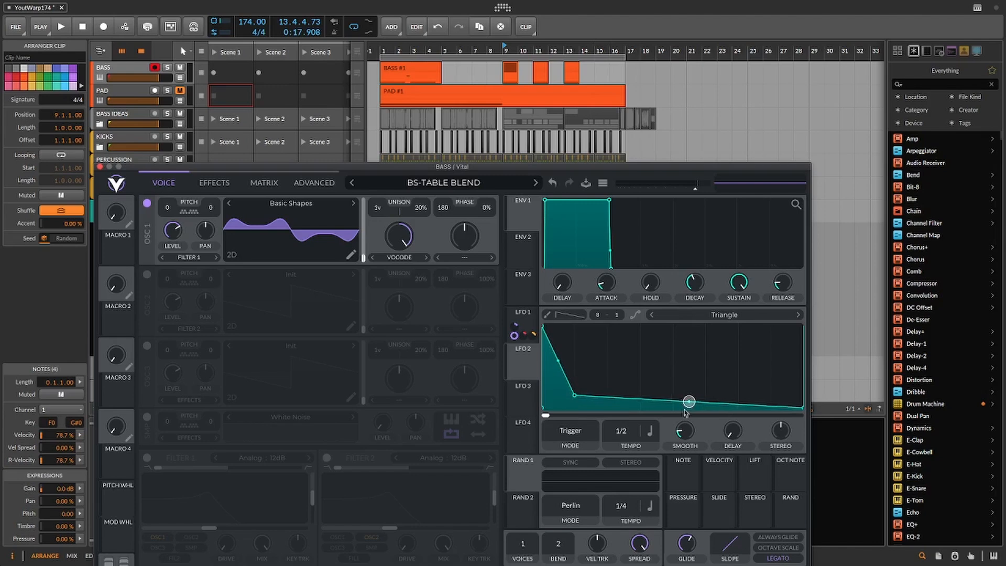
pyautogui.moveTo(685, 411); pyautogui.dragTo(660, 510)
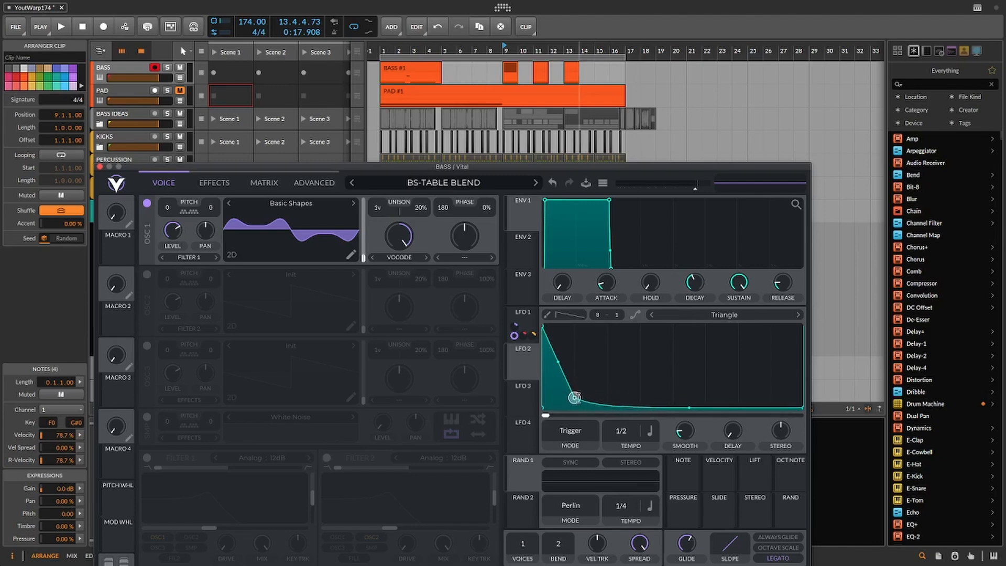
pyautogui.moveTo(575, 396); pyautogui.dragTo(563, 395)
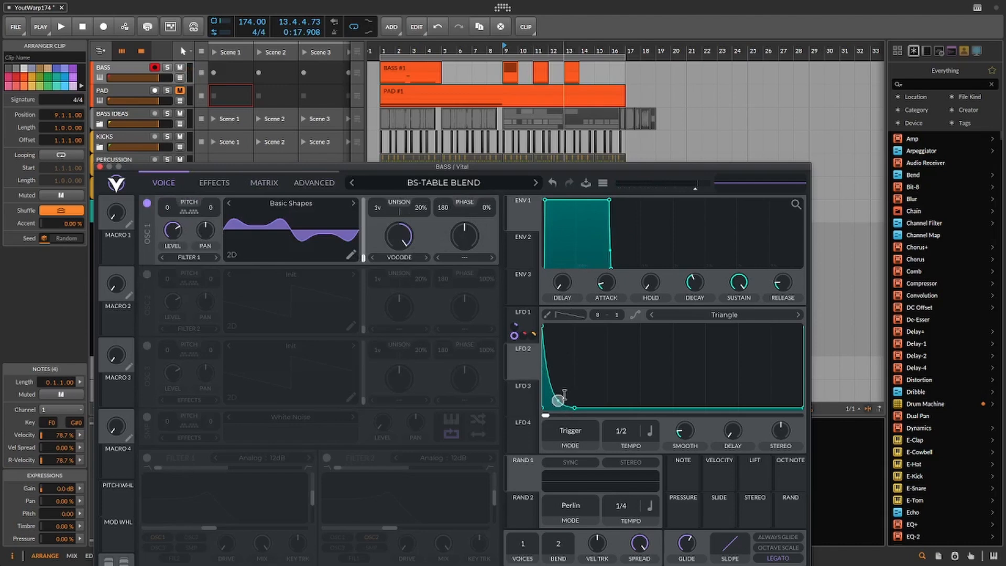
# - Add a modulation matrix row routing LFO 2 to the global Voice Transpose
pyautogui.click(264, 182)
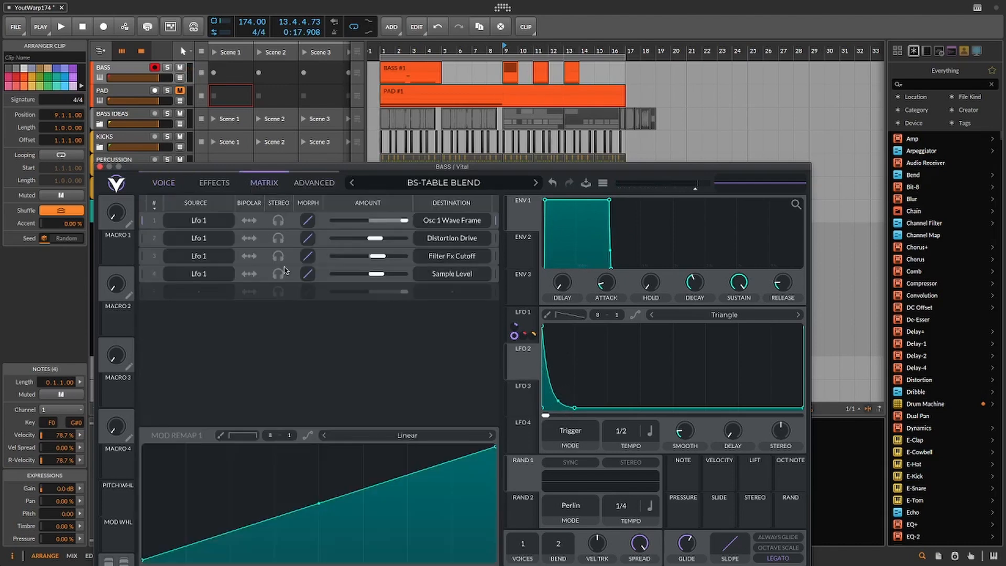
pyautogui.click(191, 292)
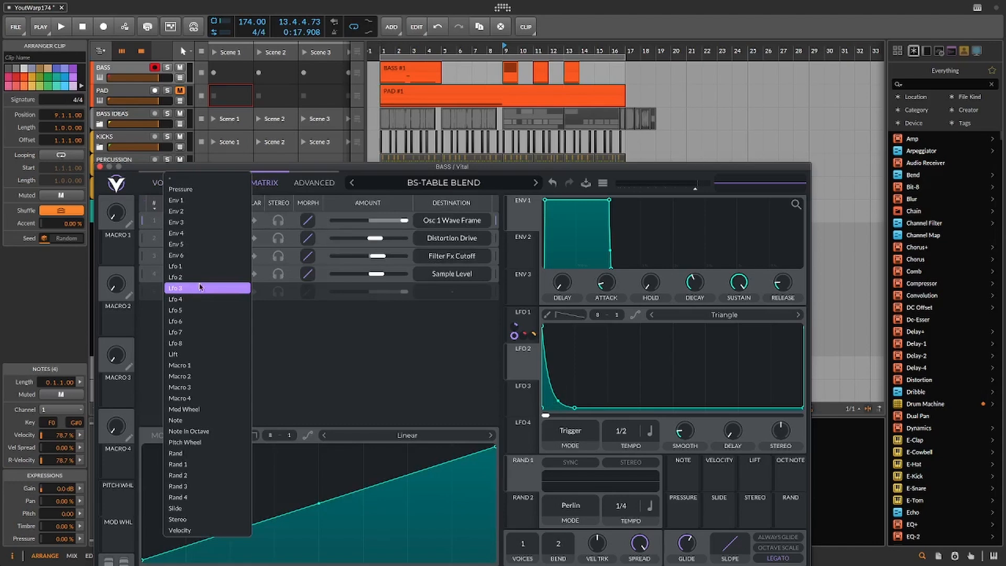
pyautogui.click(200, 288)
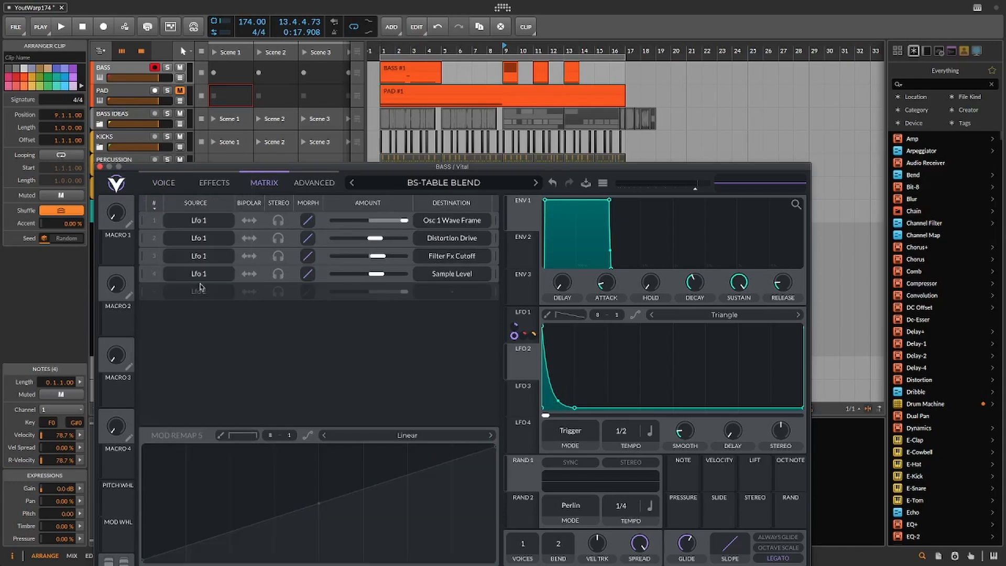
pyautogui.click(438, 293)
pyautogui.click(525, 232)
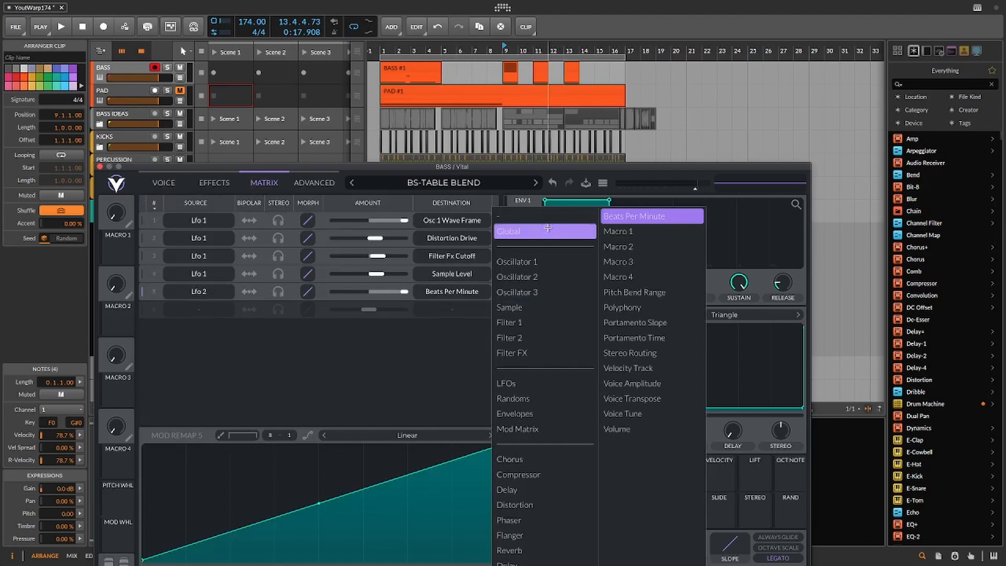
pyautogui.click(632, 401)
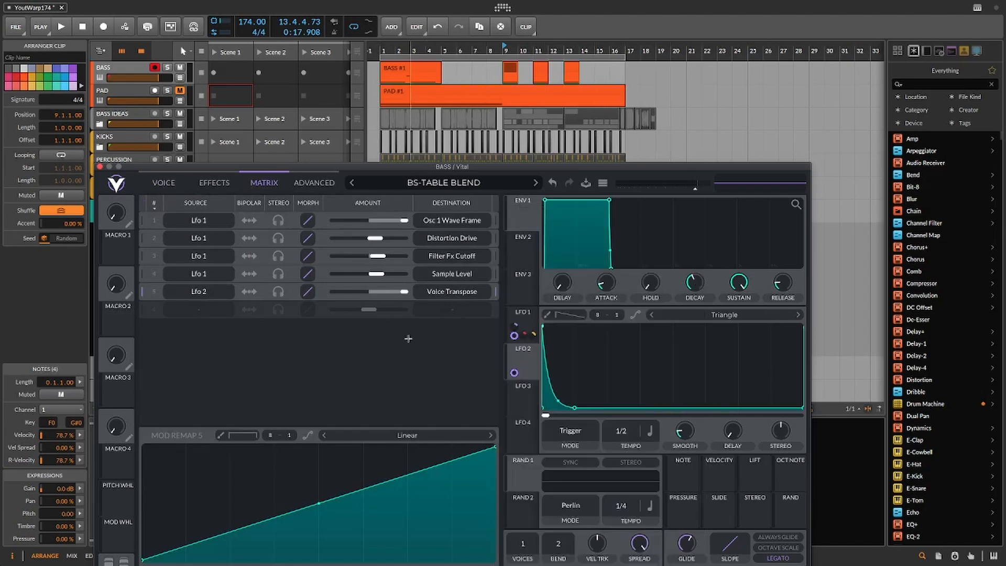
# - Reduce LFO 2's modulation amount on Voice Transpose to a small positive value
pyautogui.moveTo(404, 291); pyautogui.dragTo(382, 301)
pyautogui.rightClick(382, 294)
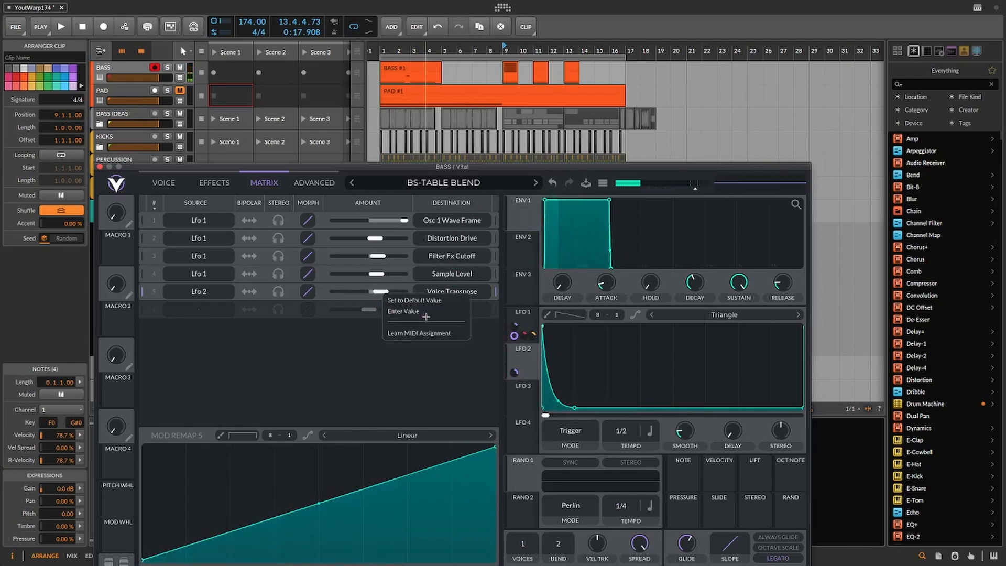
pyautogui.click(427, 313)
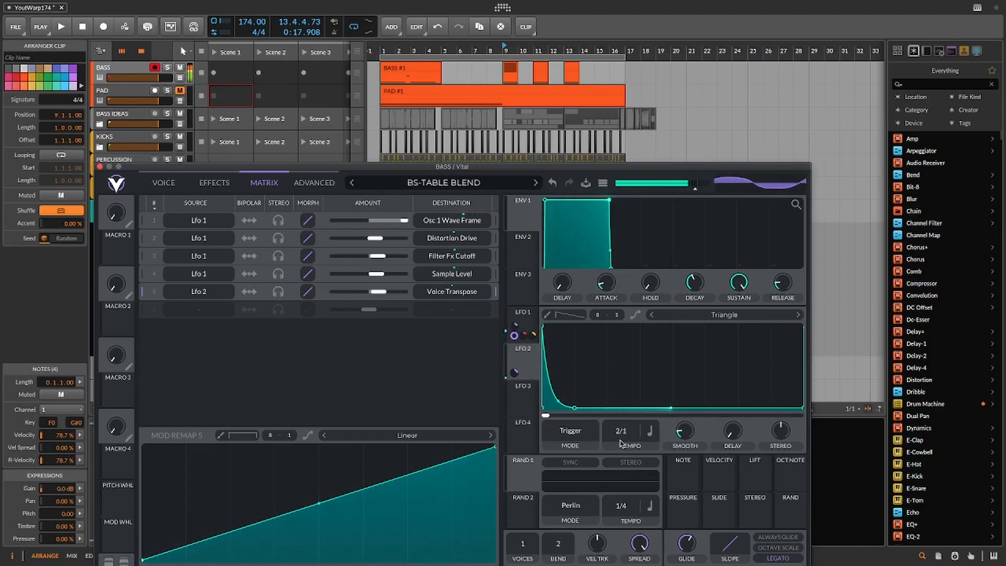
# - Set LFO 2's tempo to 1/2 and its mode to Envelope, and audition it with the arrangement
pyautogui.moveTo(619, 432); pyautogui.dragTo(622, 438)
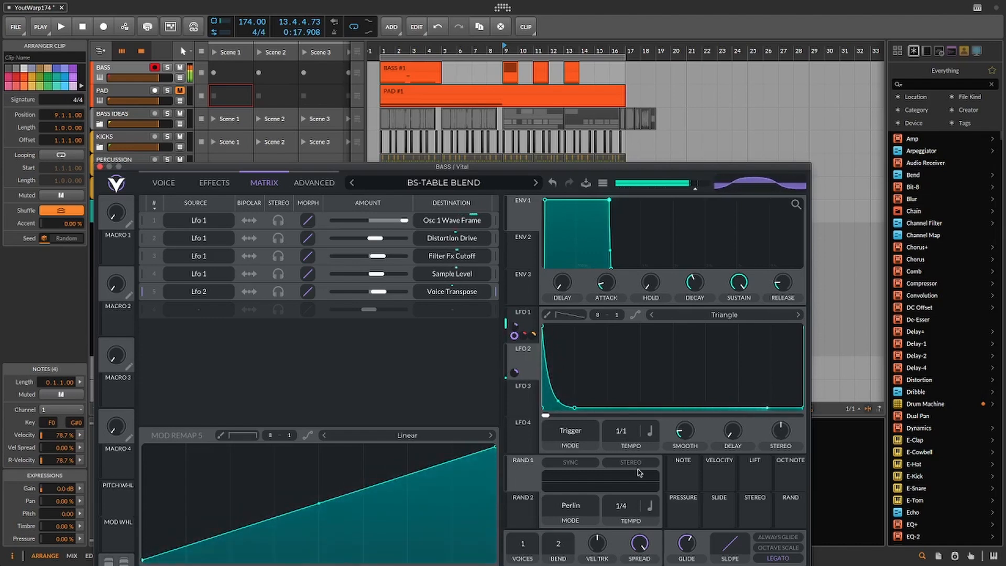
pyautogui.moveTo(622, 433); pyautogui.dragTo(623, 424)
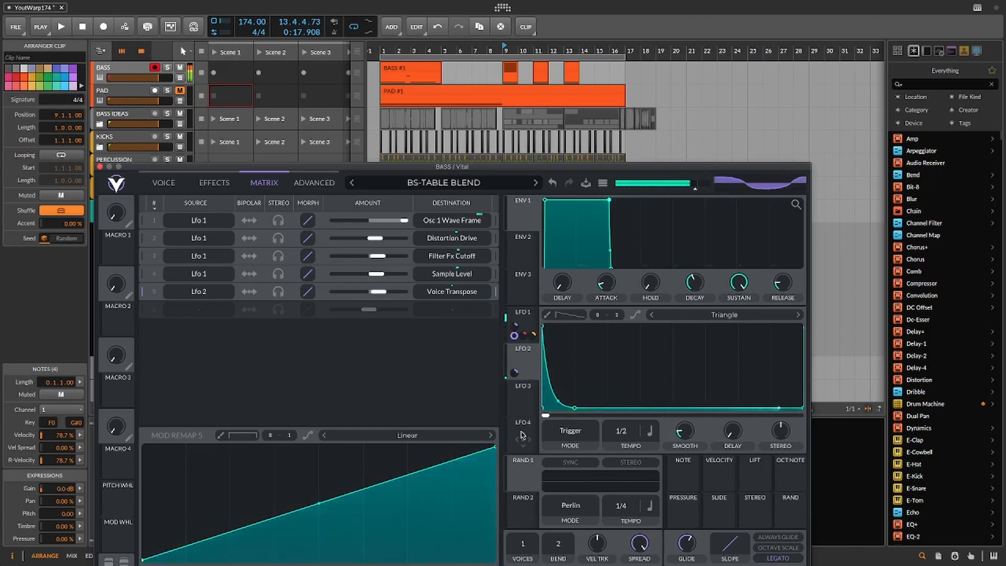
pyautogui.click(570, 430)
pyautogui.click(568, 471)
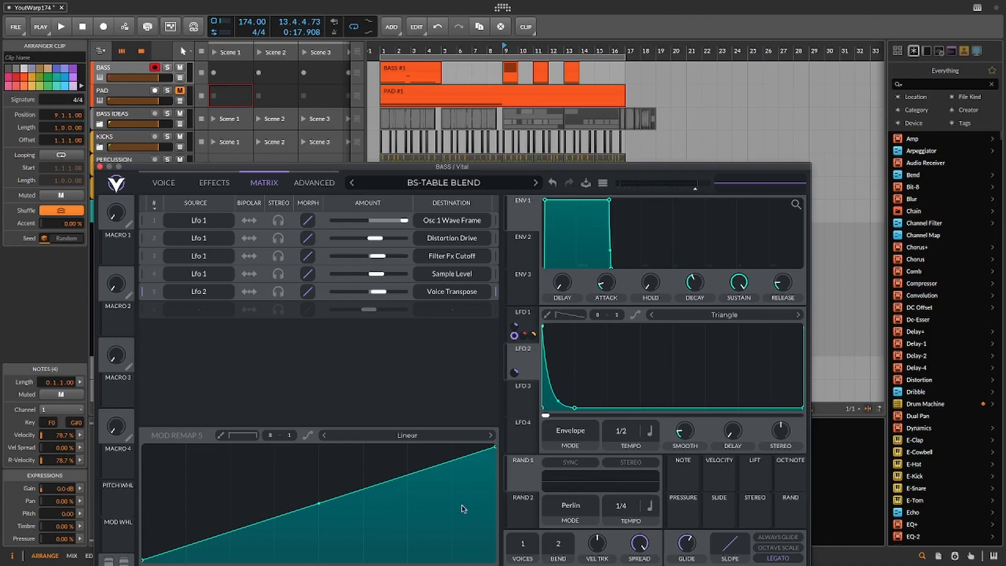
pyautogui.press('space')
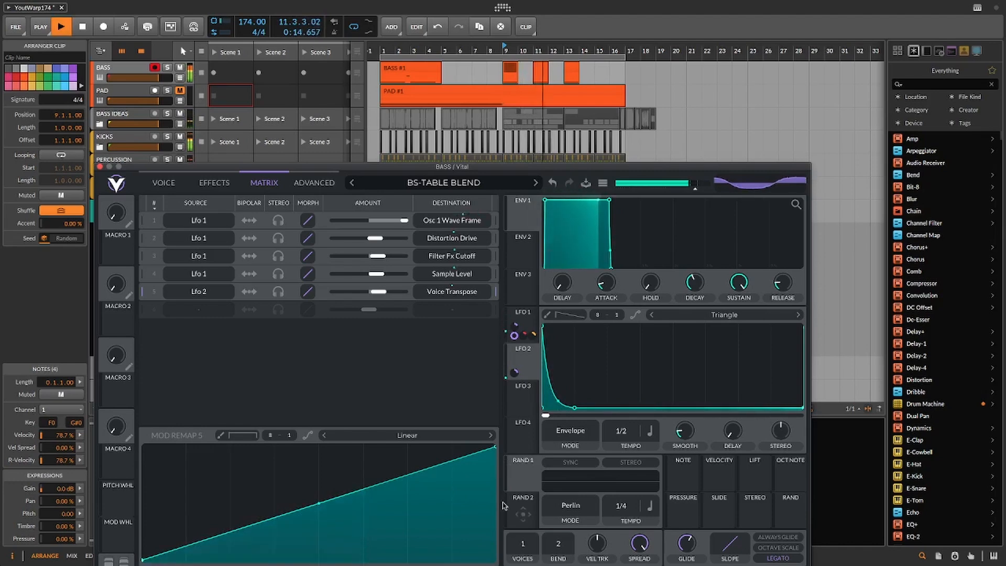
pyautogui.press('space')
# - Enable the White Noise sample source, play it with the arrangement and check LFO 1's modulation of its level
pyautogui.click(163, 183)
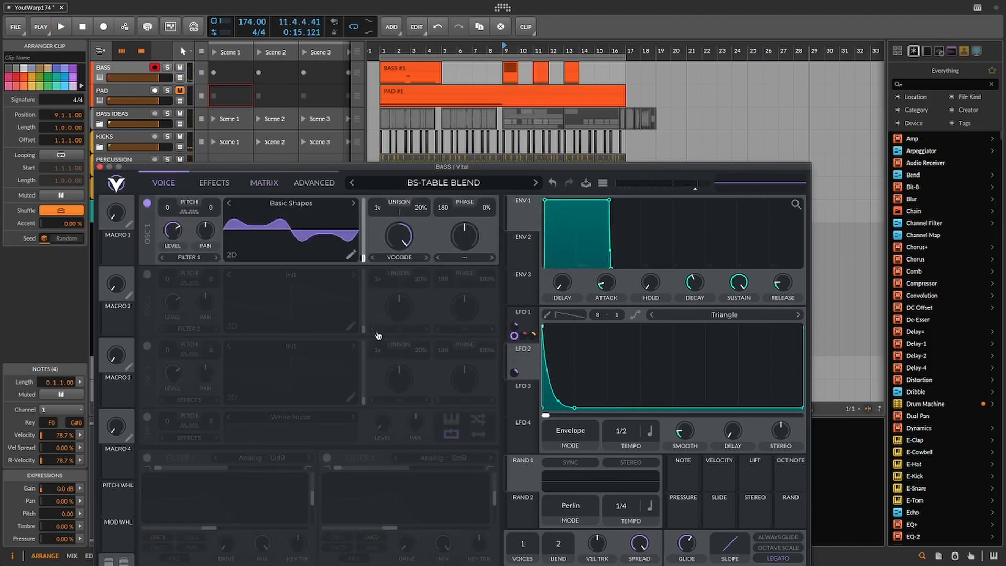
pyautogui.click(148, 418)
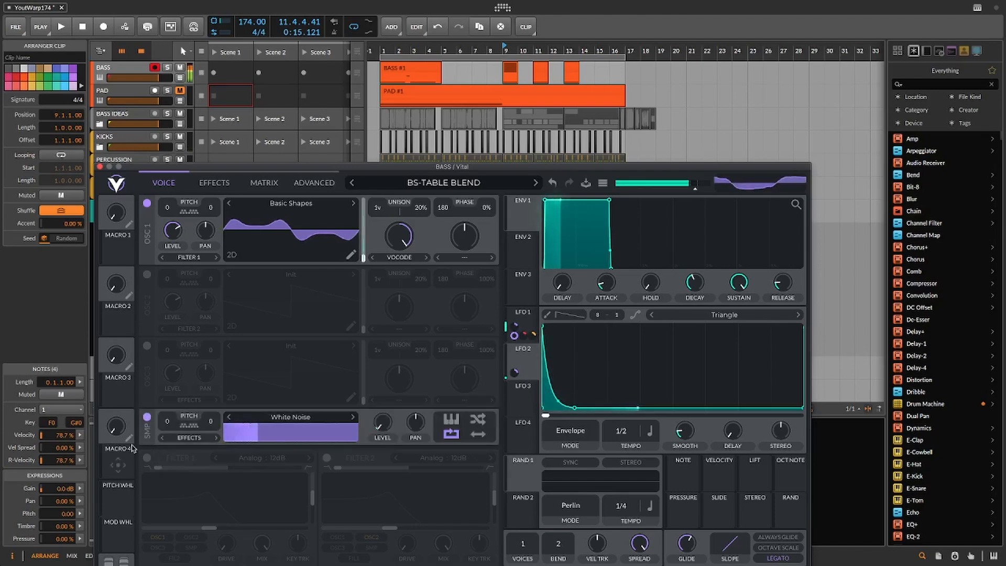
pyautogui.press('space')
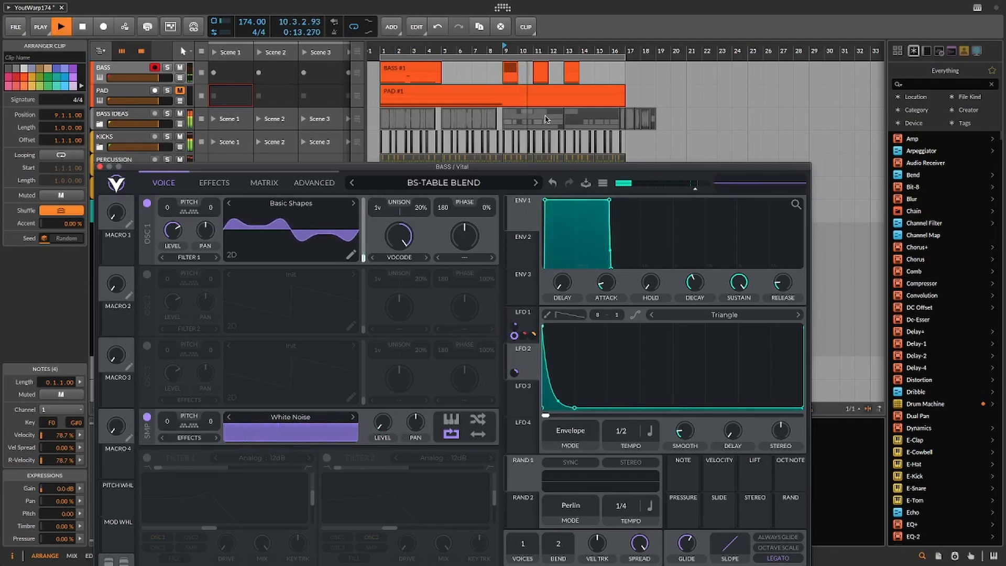
pyautogui.press('space')
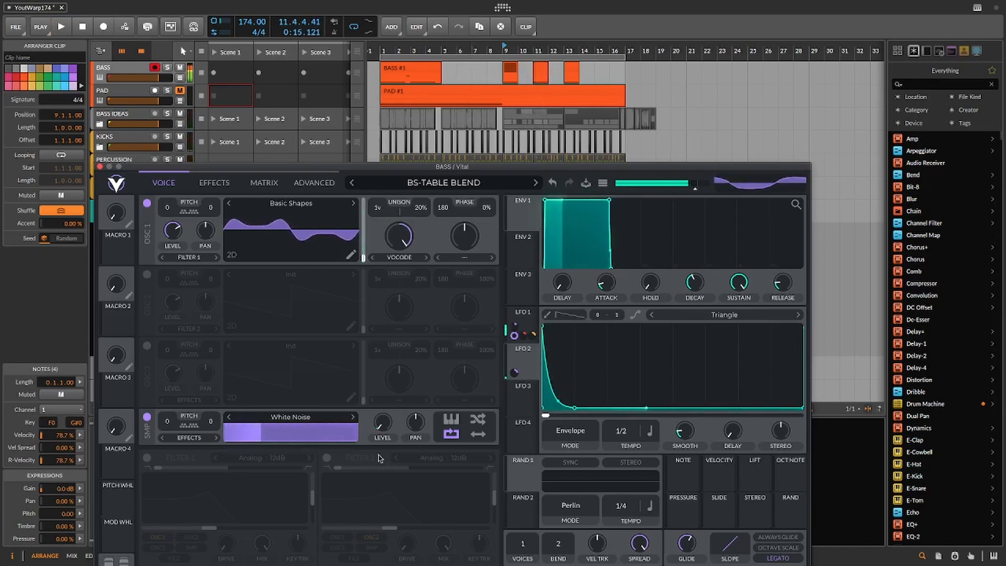
pyautogui.moveTo(389, 450)
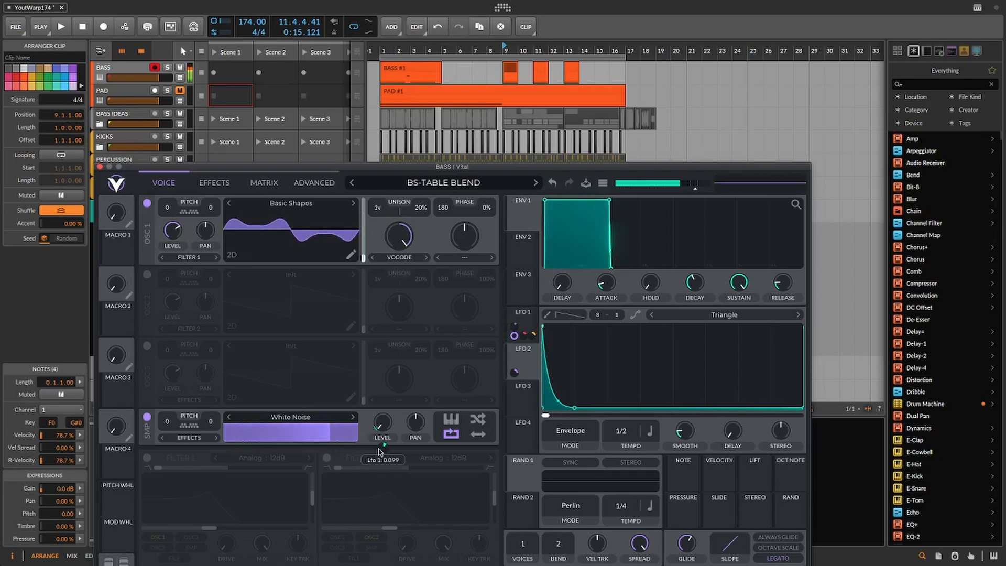
pyautogui.click(211, 180)
pyautogui.click(178, 185)
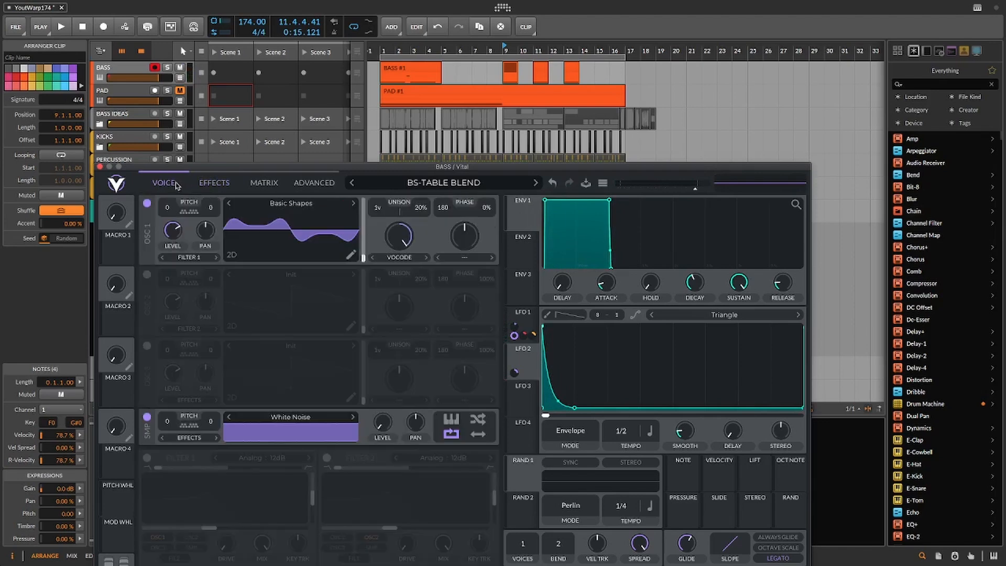
# - Enable Filter 1 with resonance at minimum, set it to Comb Low High Flange+ and raise its cutoff
pyautogui.click(147, 458)
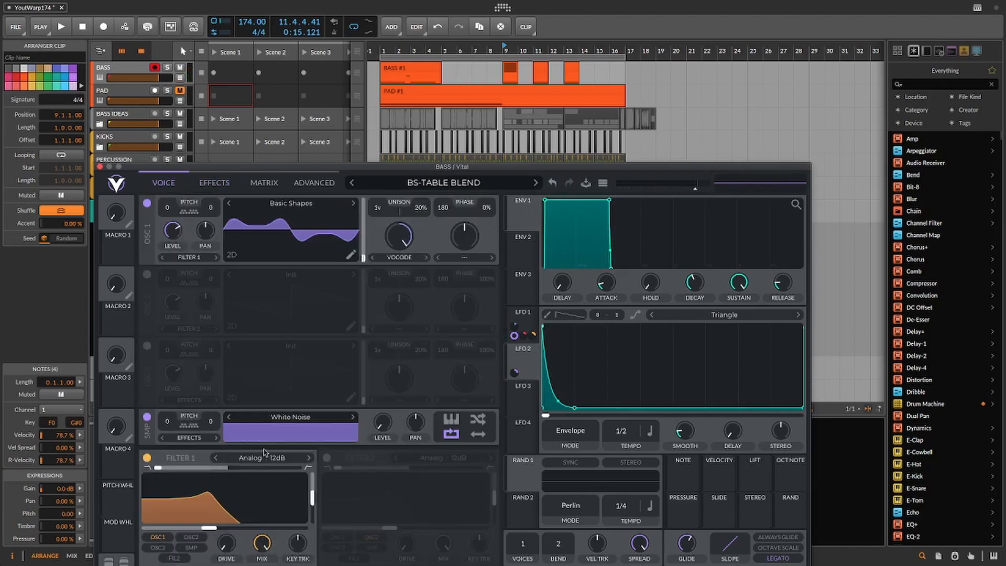
pyautogui.moveTo(316, 499); pyautogui.dragTo(319, 559)
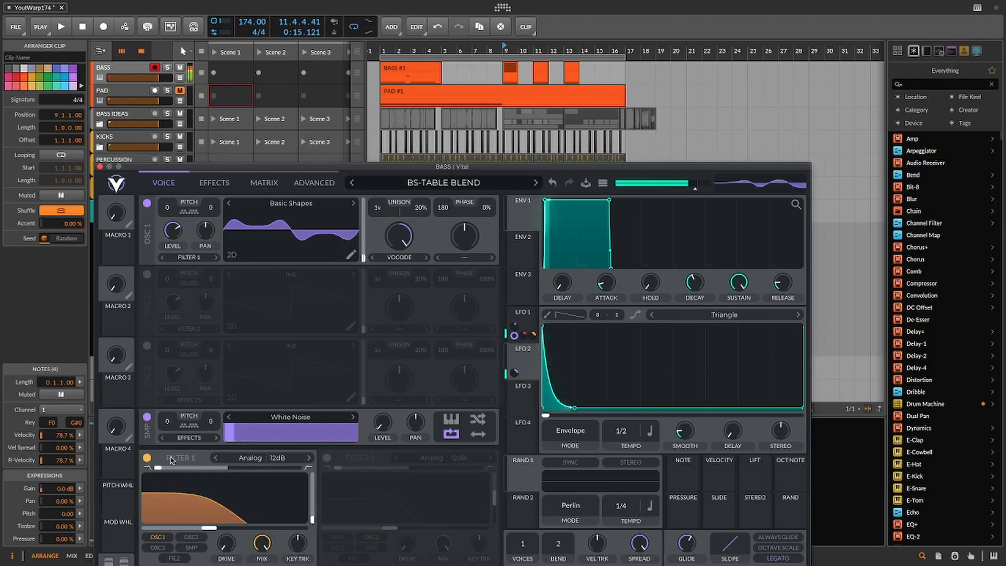
pyautogui.click(262, 457)
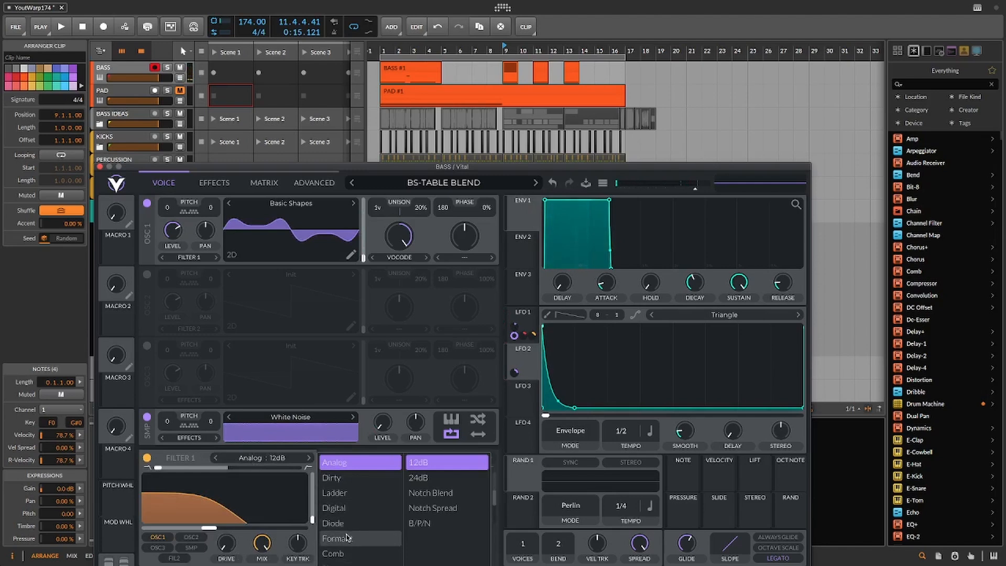
pyautogui.click(339, 554)
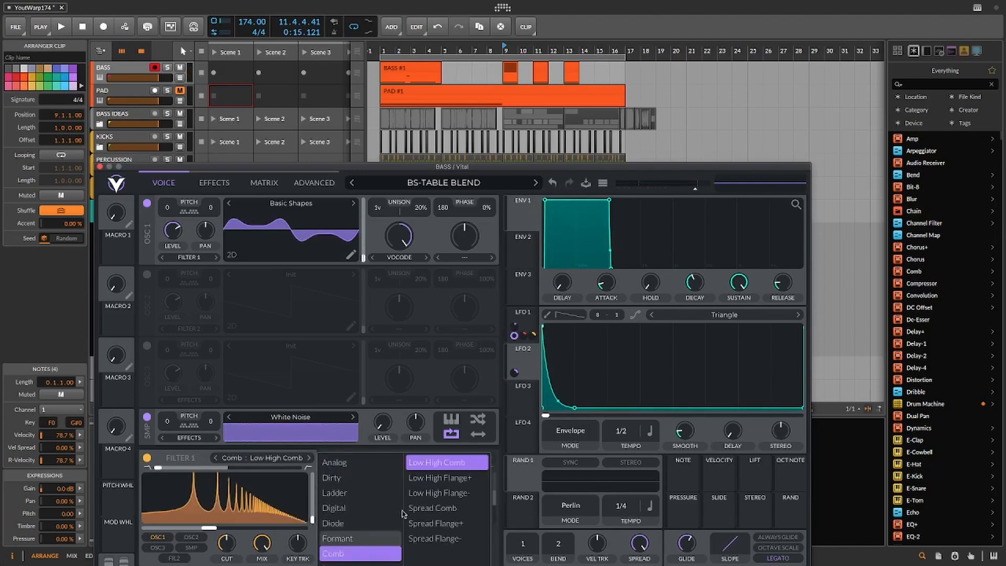
pyautogui.click(441, 481)
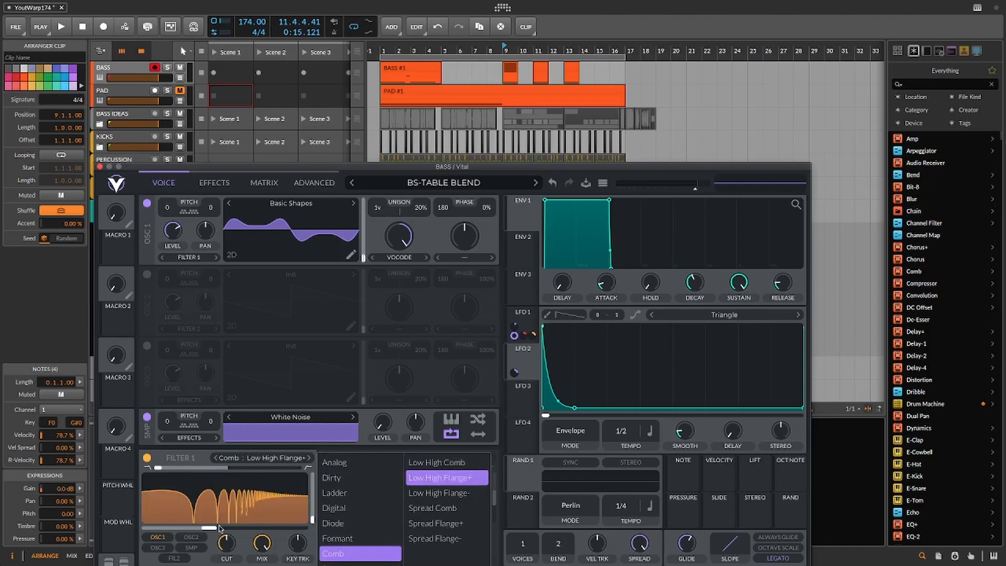
pyautogui.moveTo(216, 528); pyautogui.dragTo(233, 530)
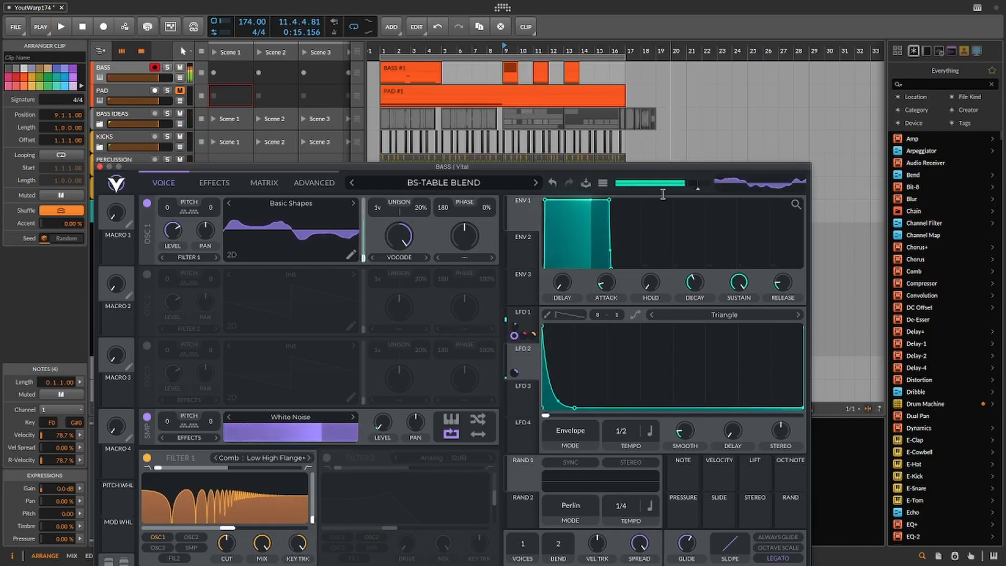
# - Place the Compressor after Distortion, enable it in Single Band mode and adjust its threshold
pyautogui.click(216, 183)
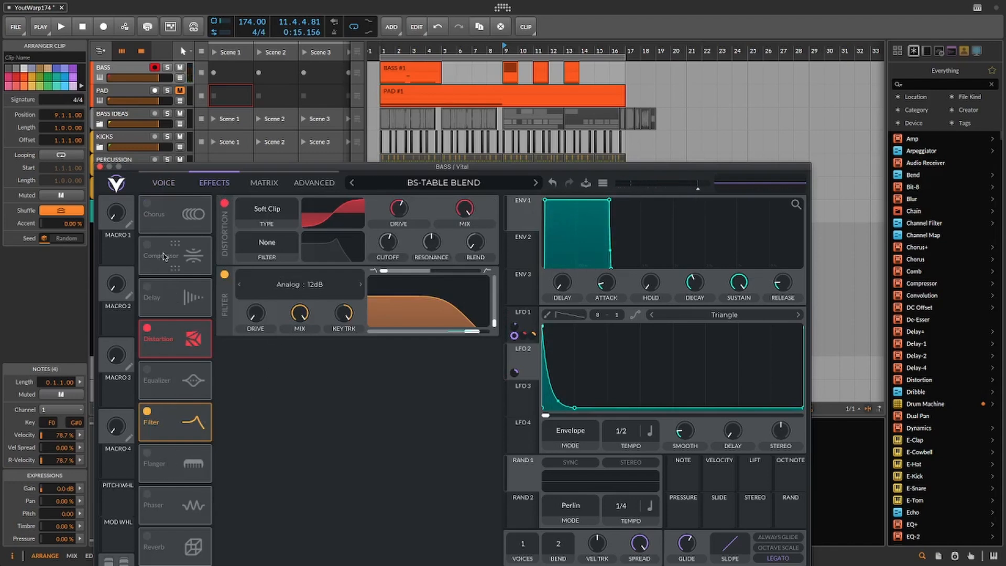
pyautogui.moveTo(163, 256); pyautogui.dragTo(170, 379)
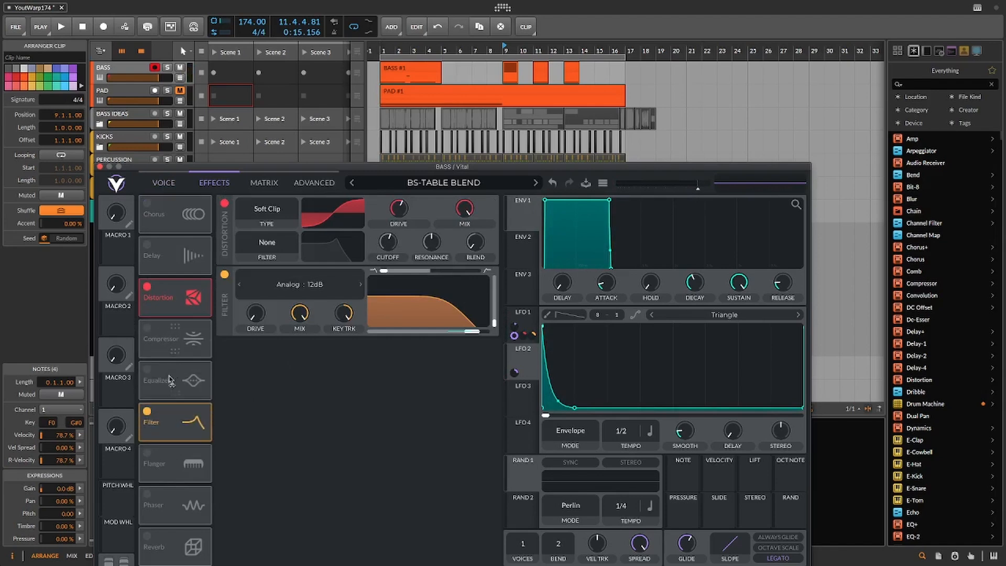
pyautogui.click(148, 328)
pyautogui.click(262, 279)
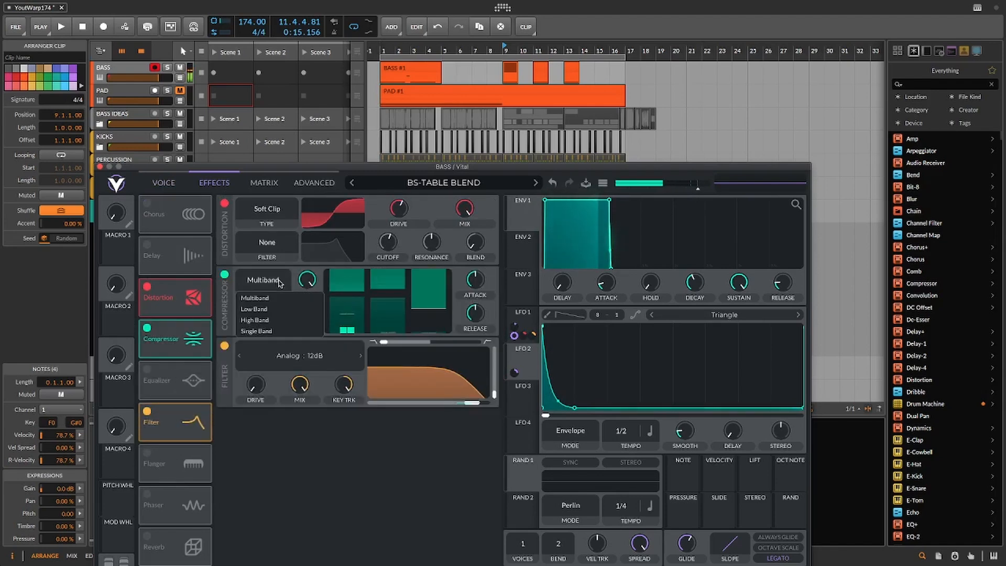
pyautogui.click(273, 332)
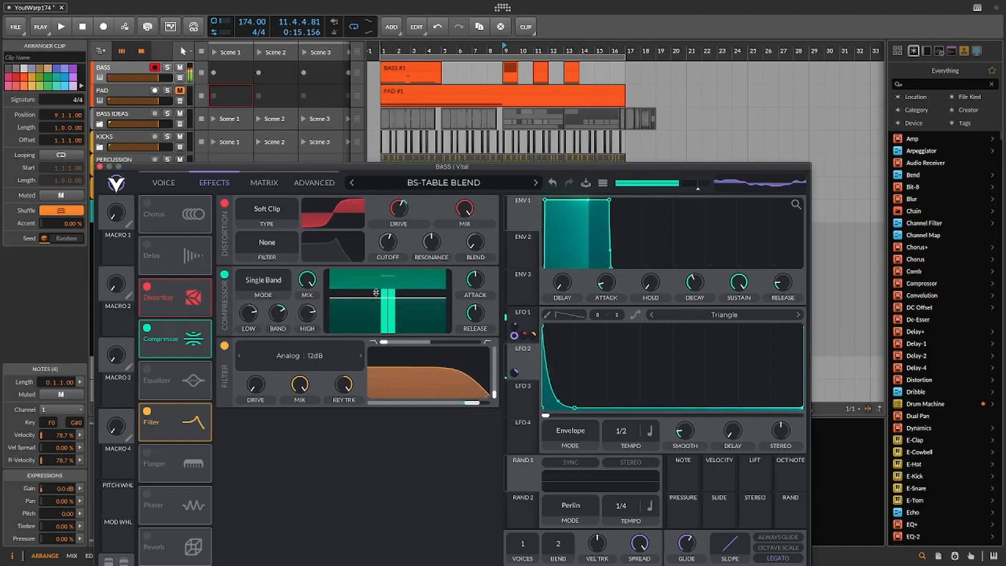
pyautogui.moveTo(379, 288)
pyautogui.mouseDown()
pyautogui.moveTo(379, 279)
pyautogui.moveTo(378, 297)
pyautogui.mouseUp()
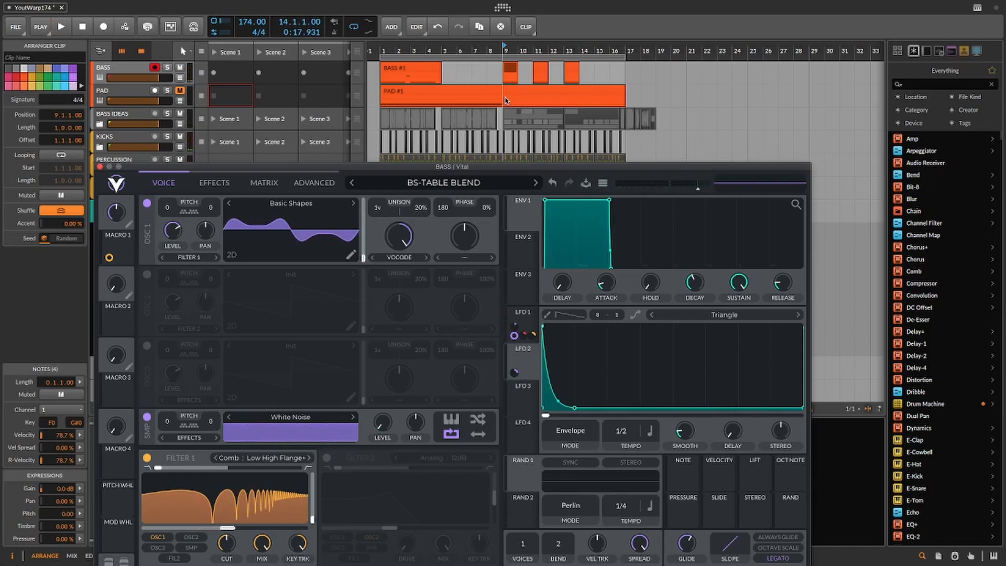
# - Play the arrangement from bar 9 to hear the filtered and compressed bass in context
pyautogui.press('space')
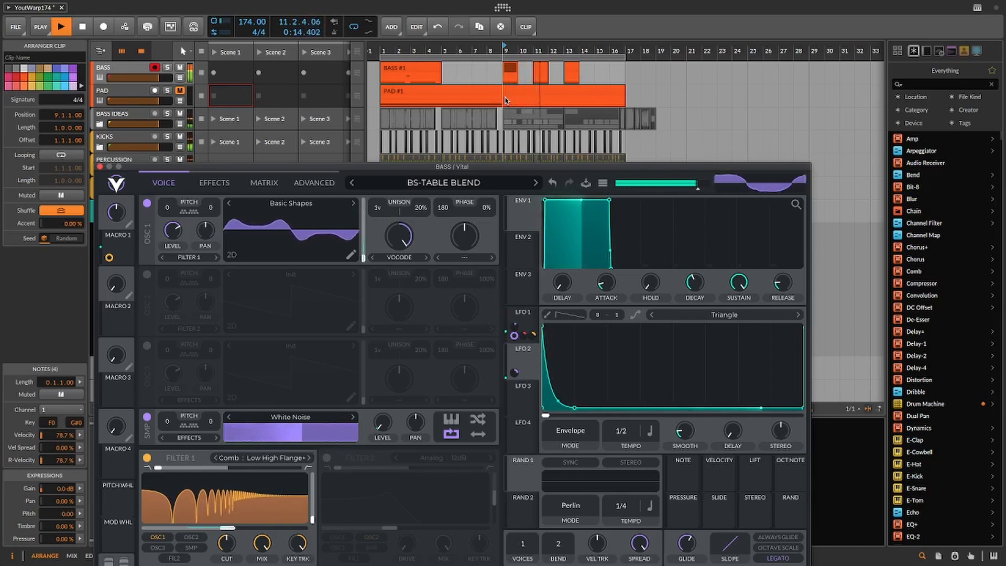
pyautogui.press('space')
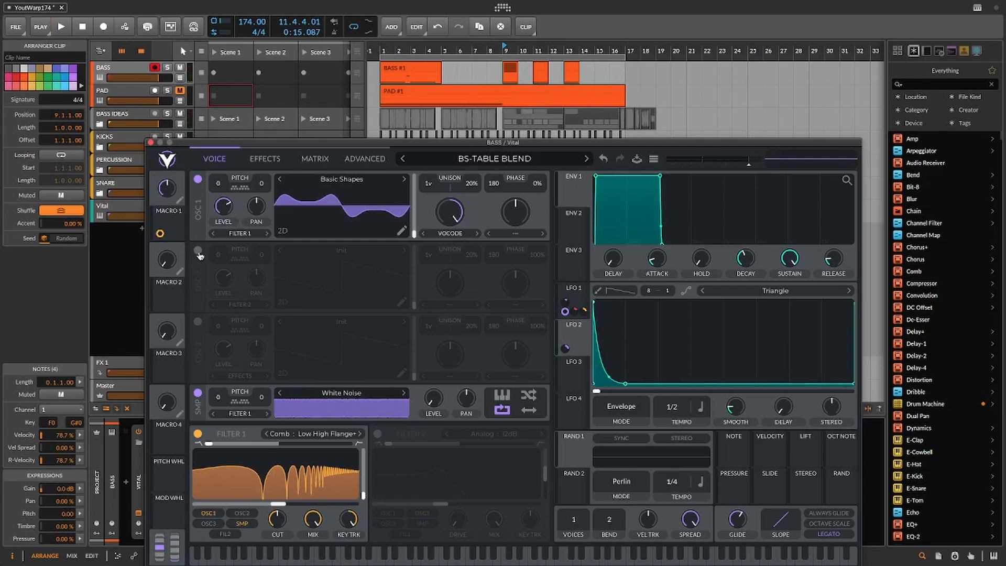
# - Enable Oscillator 2, load the Basic Shapes wavetable into it and turn its level down to zero
pyautogui.click(198, 252)
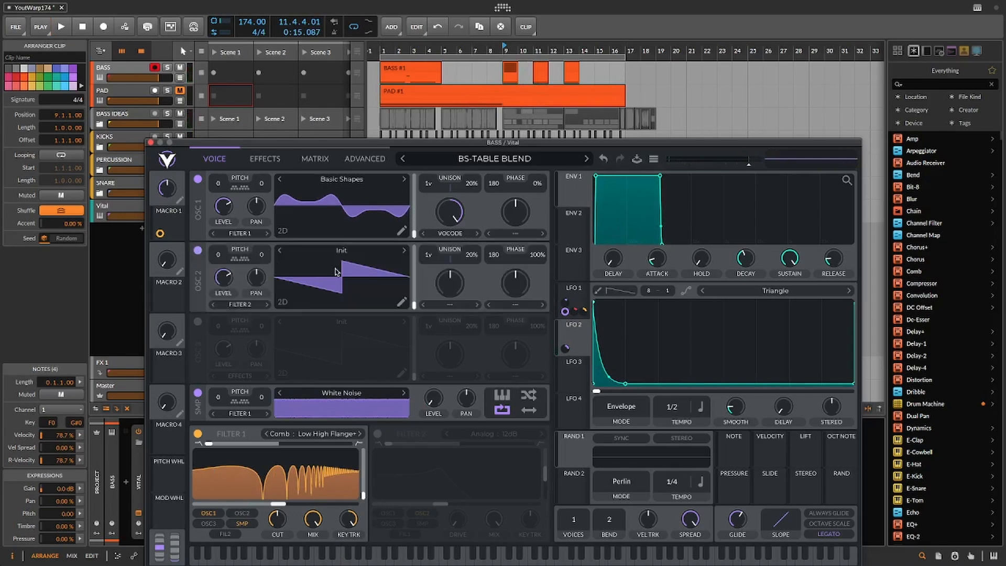
pyautogui.click(387, 250)
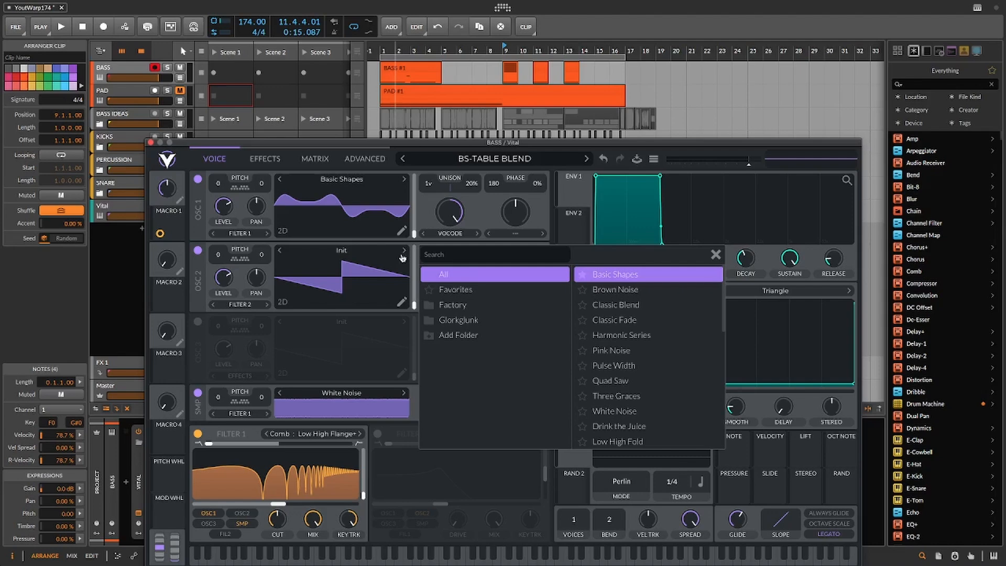
pyautogui.click(635, 274)
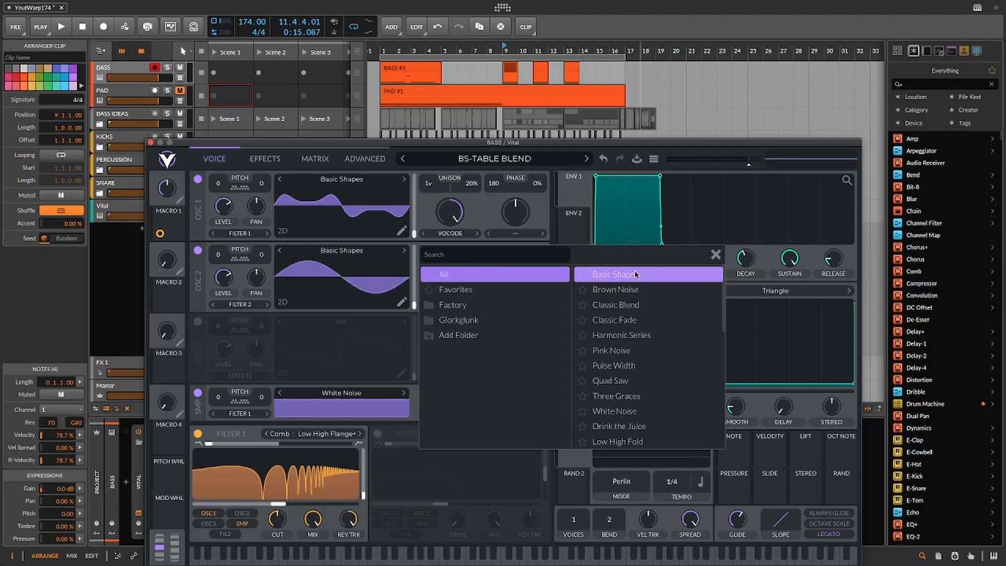
pyautogui.click(715, 255)
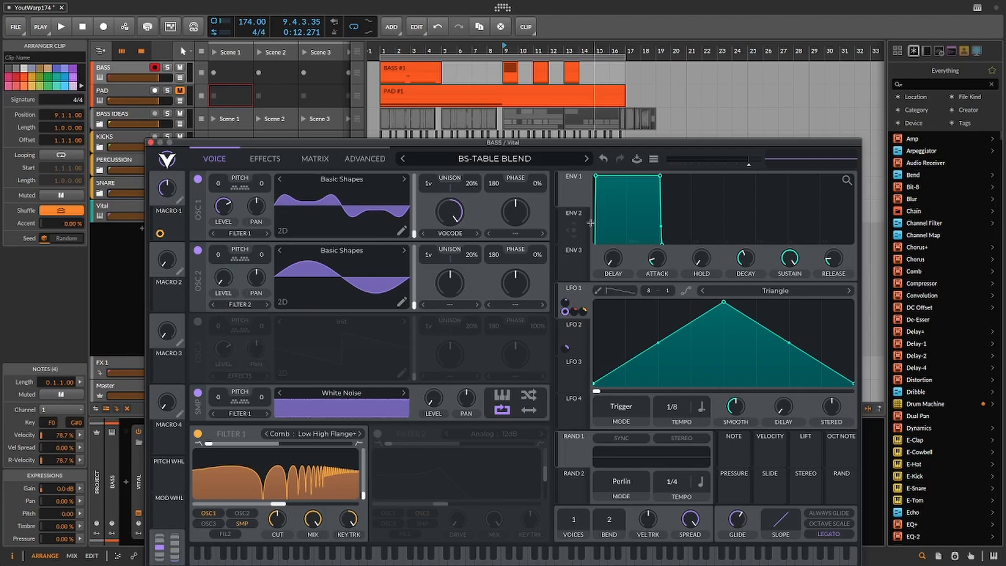
# - Set Oscillator 1's warp mode to FM <- Osc 2, with Oscillator 2 transposed to 12, and modulate the FM amount with LFO 3
pyautogui.click(528, 236)
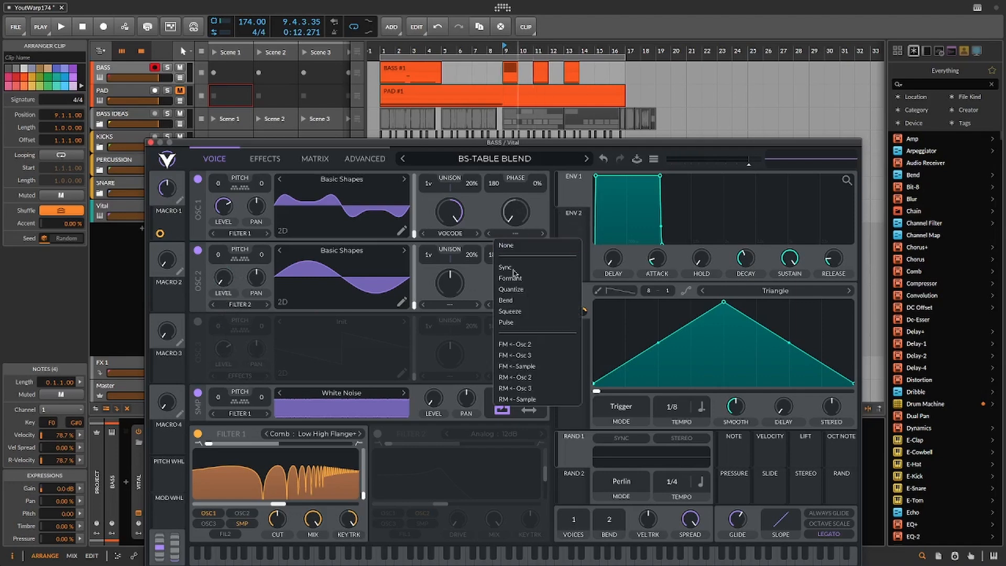
pyautogui.click(528, 346)
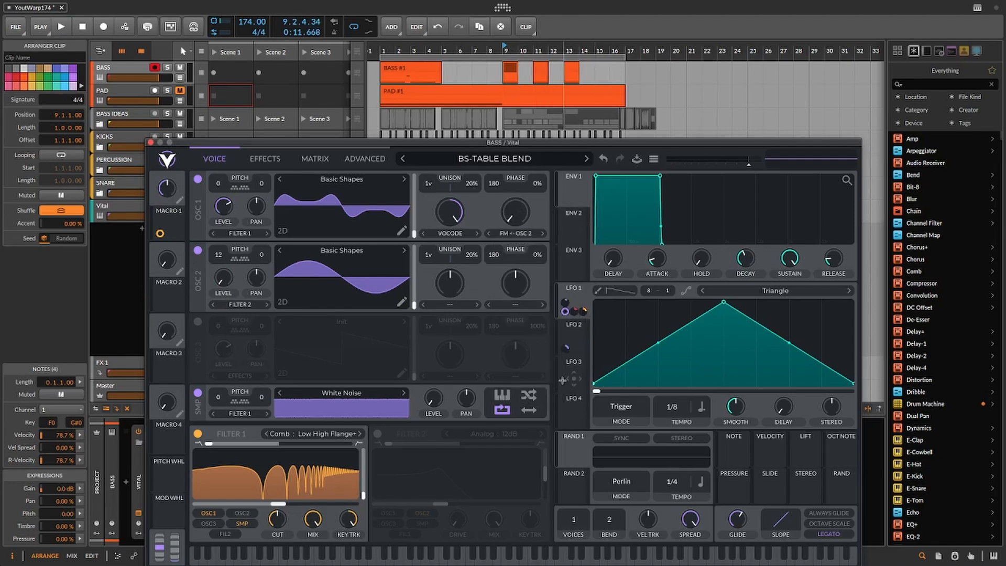
pyautogui.click(567, 362)
pyautogui.moveTo(574, 365); pyautogui.dragTo(514, 214)
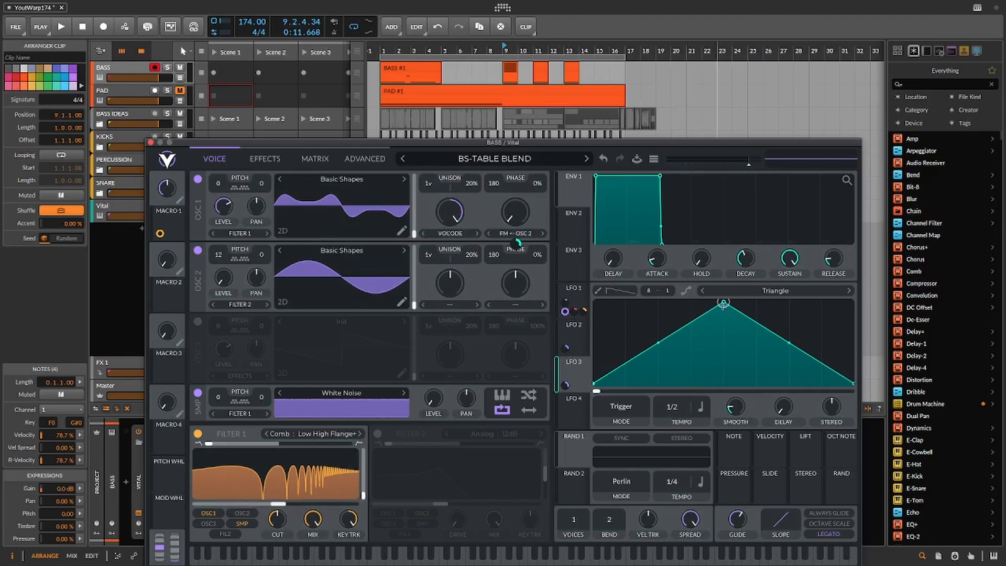
# - Shape LFO 3 into two full-height peaks with curved rises, in Envelope mode at 1/1, auditioning it with the arrangement
pyautogui.moveTo(697, 310); pyautogui.dragTo(658, 313)
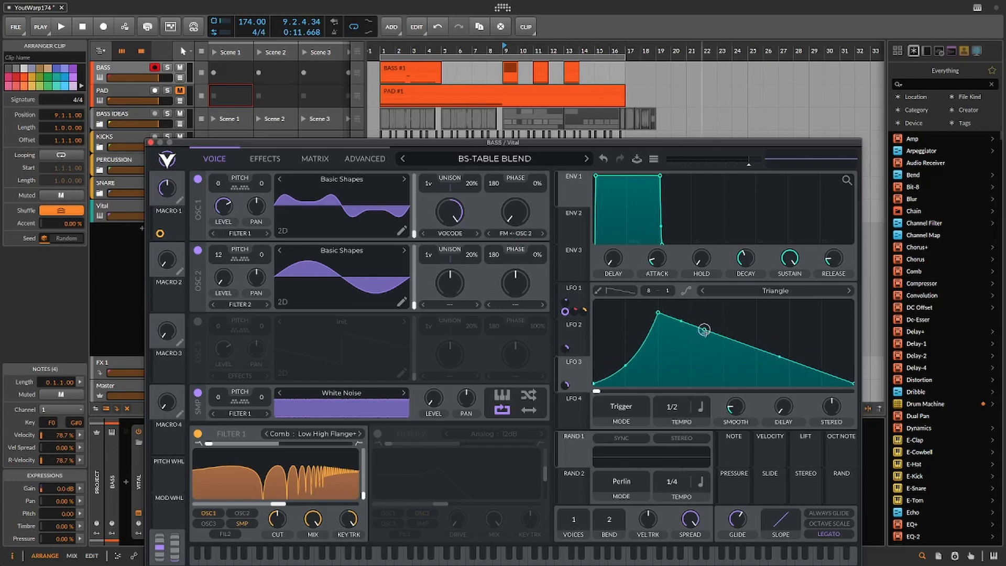
pyautogui.moveTo(704, 329); pyautogui.dragTo(789, 357)
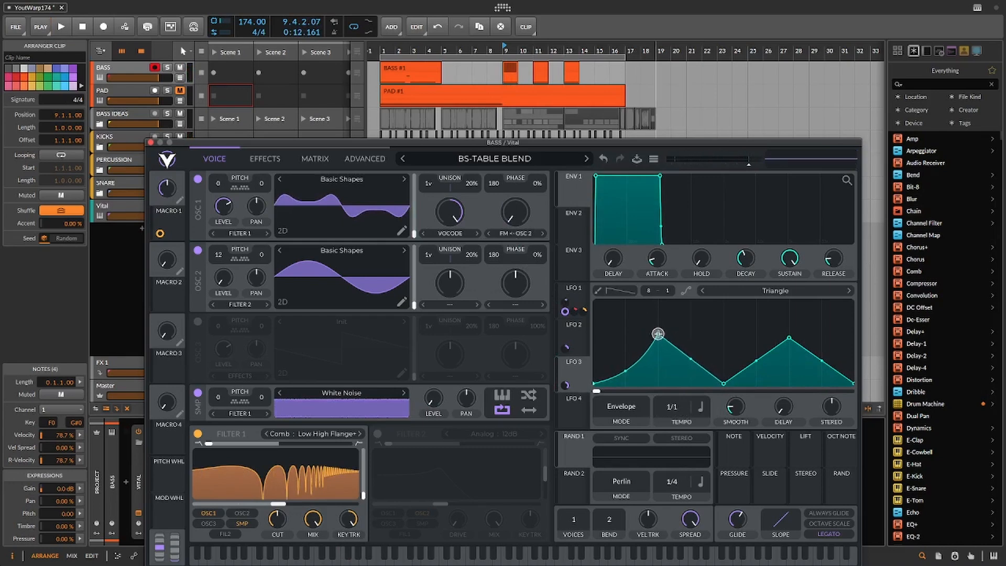
pyautogui.press('space')
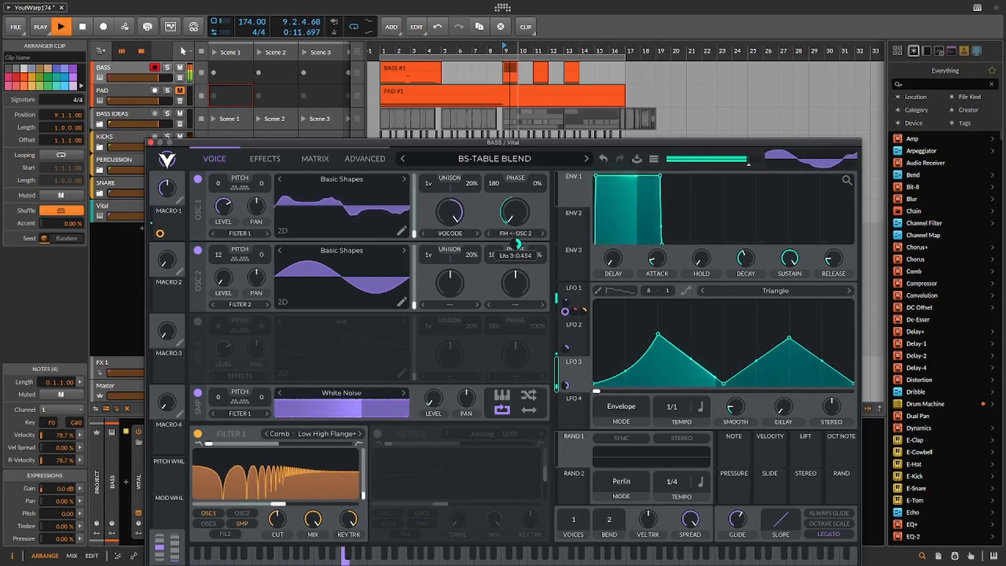
pyautogui.press('space')
pyautogui.moveTo(658, 334); pyautogui.dragTo(659, 283)
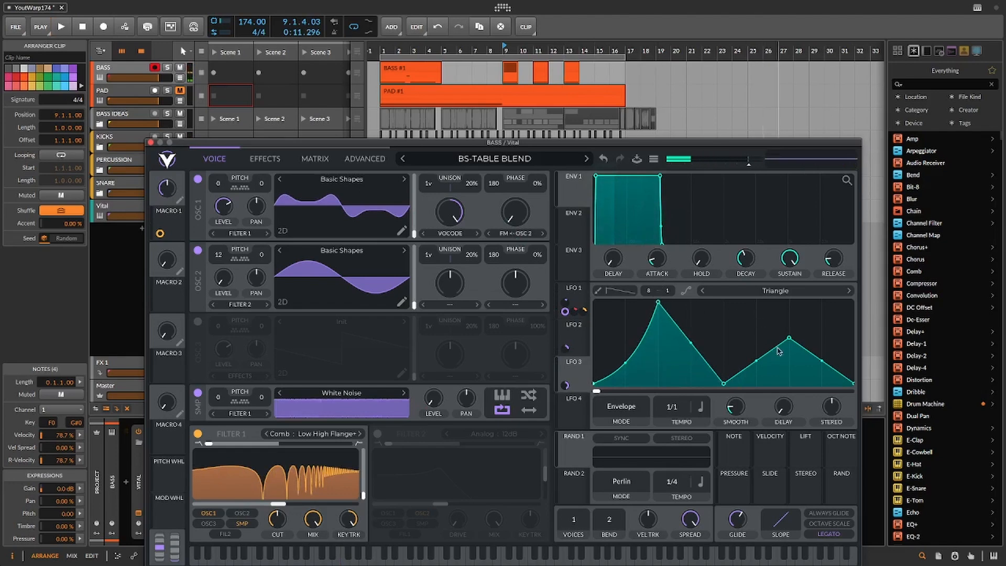
pyautogui.moveTo(790, 340); pyautogui.dragTo(789, 302)
pyautogui.press('space')
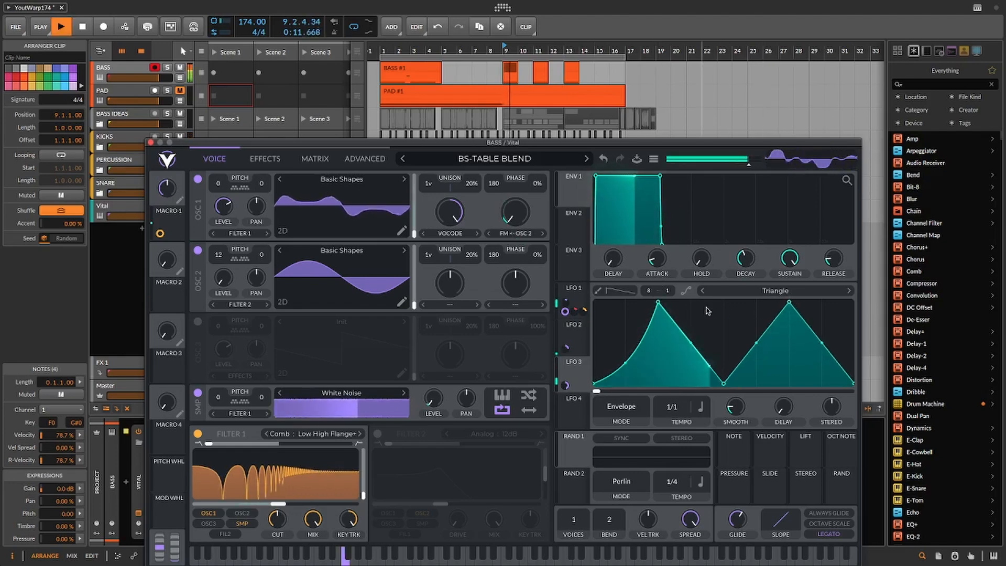
pyautogui.moveTo(756, 344); pyautogui.dragTo(757, 358)
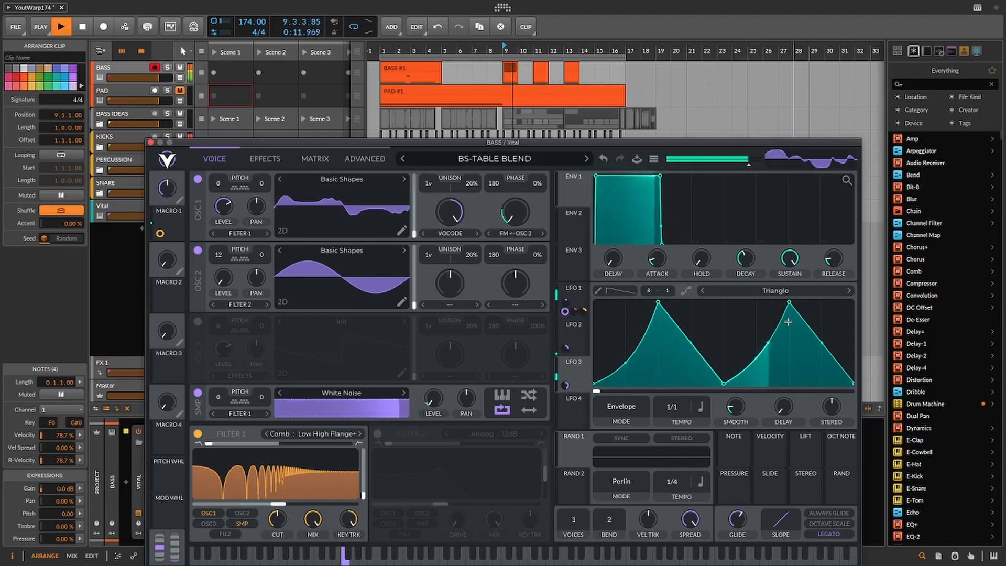
# - Set LFO 3's modulation of the FM amount to about 0.208 with Oscillator 2 transposed to 24, auditioning during playback
pyautogui.press('space')
pyautogui.press('space')
pyautogui.moveTo(516, 243); pyautogui.dragTo(516, 250)
pyautogui.press('space')
pyautogui.press('space')
pyautogui.press('space')
pyautogui.press('space')
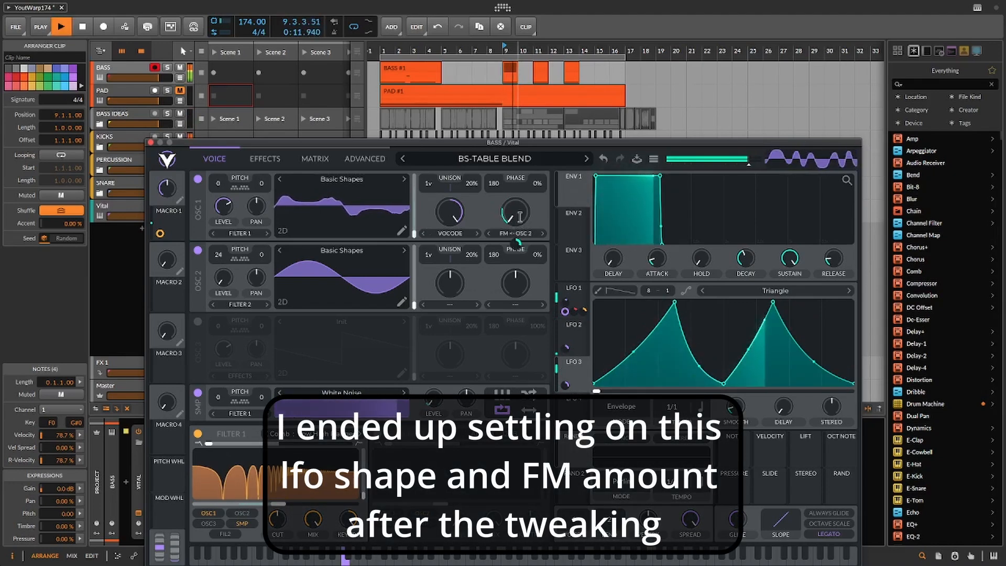
pyautogui.moveTo(516, 243); pyautogui.dragTo(516, 249)
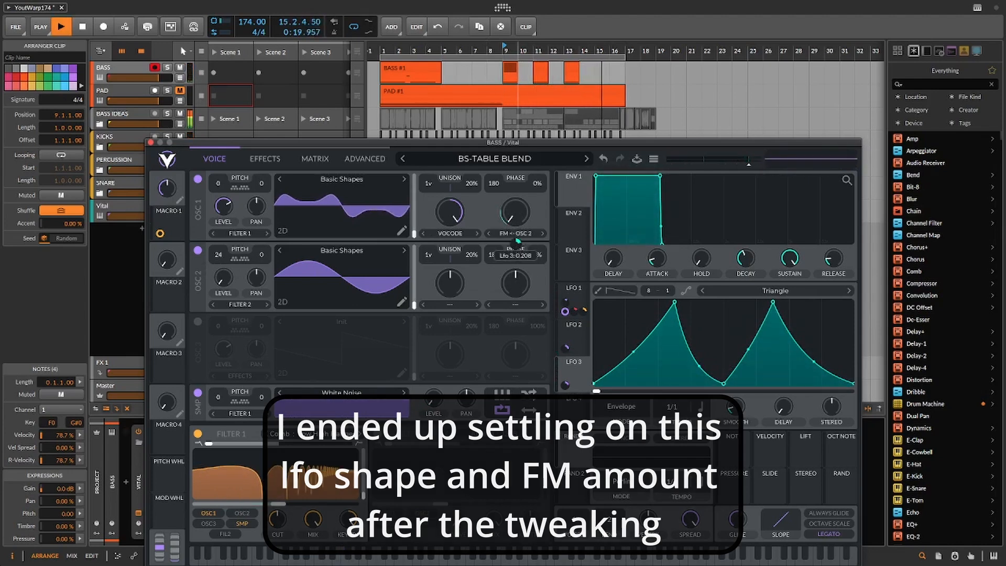
pyautogui.press('space')
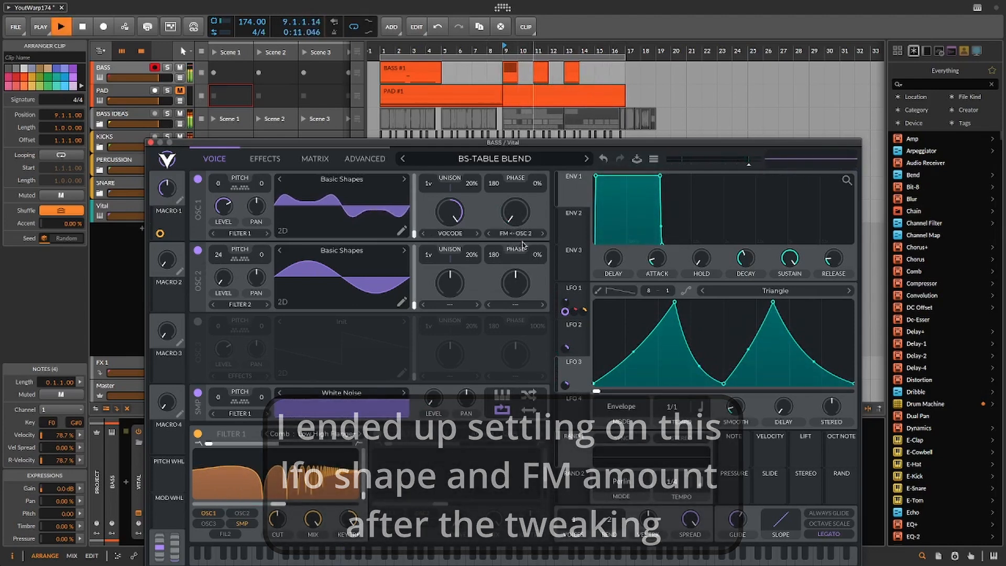
# - Adjust the Reverb during playback, lowering its low band and setting time to about 0.67 seconds and mix to about 35%
pyautogui.click(265, 158)
pyautogui.press('space')
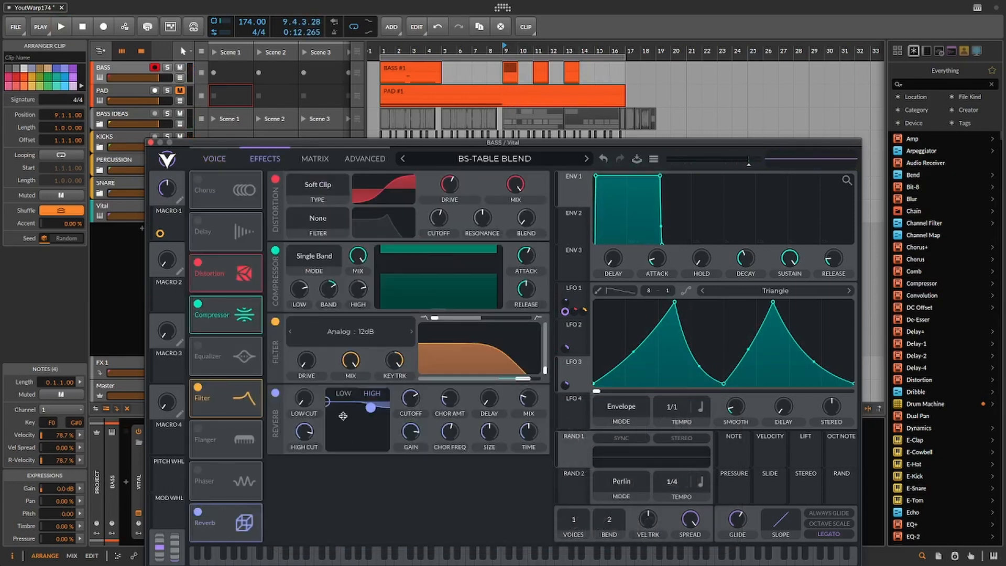
pyautogui.press('space')
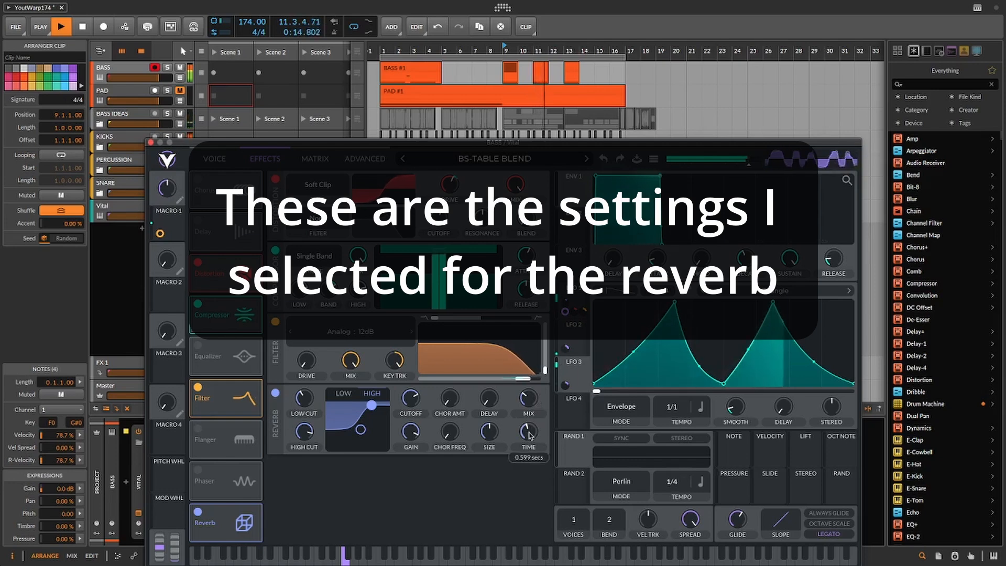
pyautogui.moveTo(529, 434)
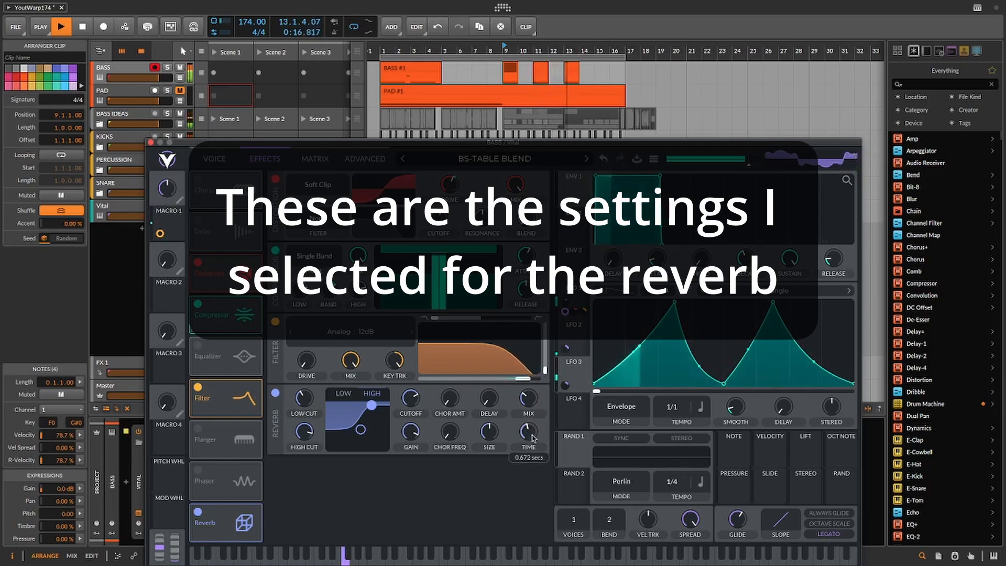
pyautogui.moveTo(528, 400)
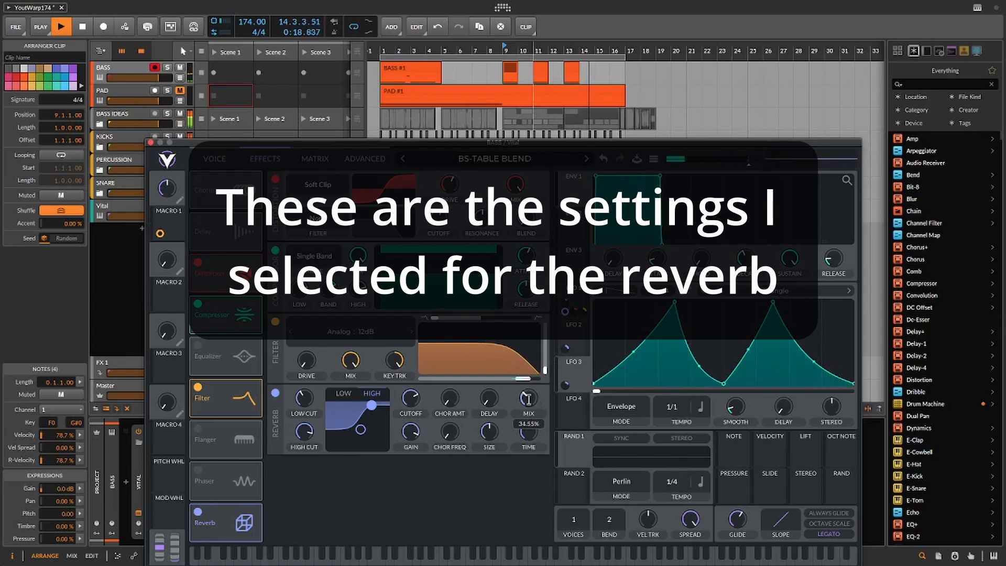
pyautogui.moveTo(360, 429); pyautogui.dragTo(359, 425)
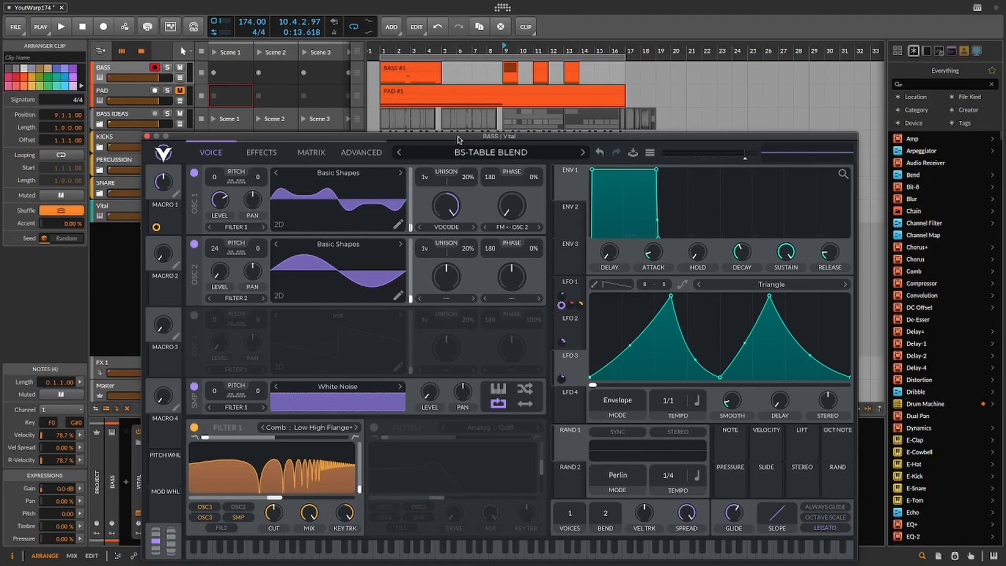
pyautogui.moveTo(459, 139); pyautogui.dragTo(448, 135)
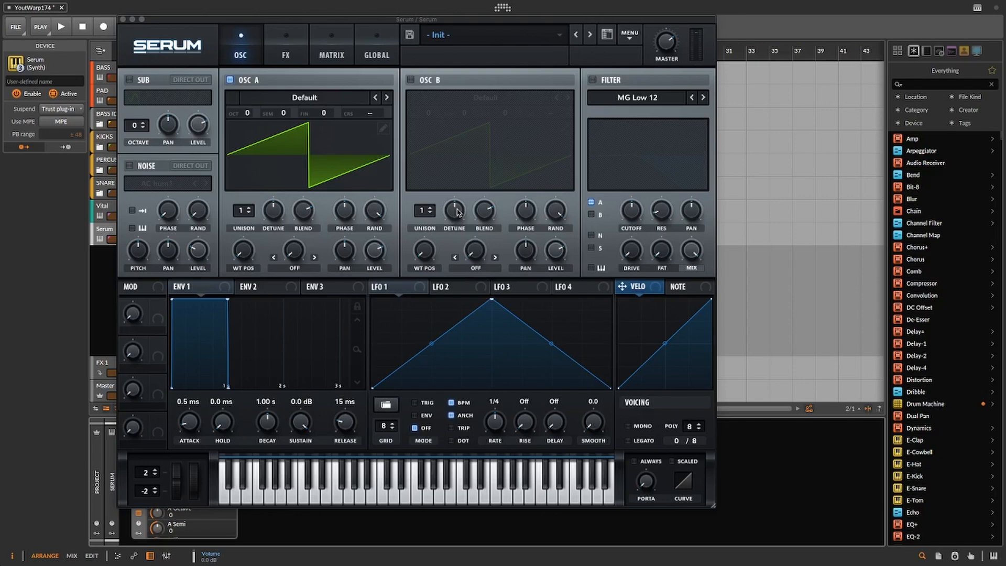
# - In Serum, load the analog Basic Shapes wavetable into Oscillator A and open its table editor
pyautogui.click(321, 100)
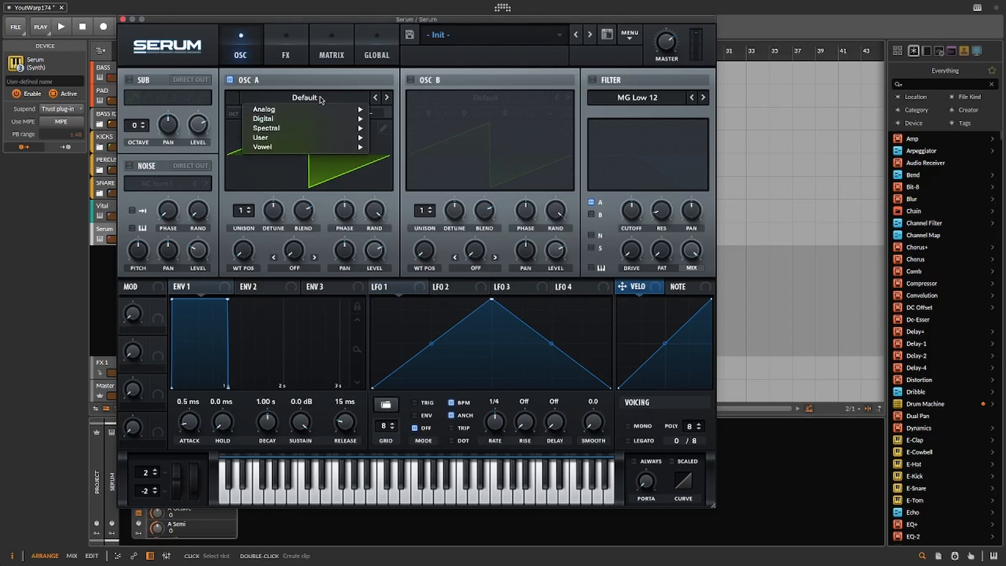
pyautogui.moveTo(283, 109)
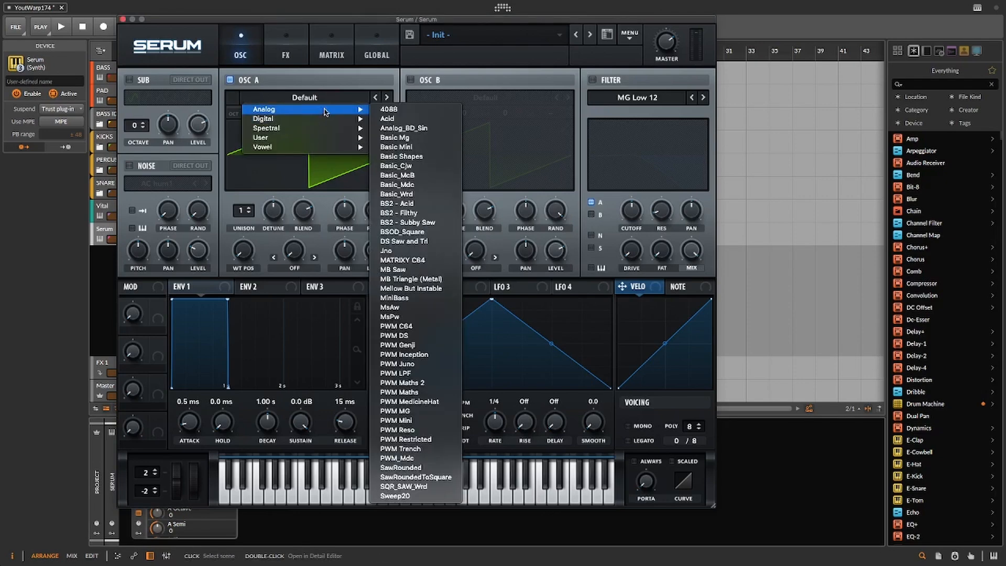
pyautogui.click(407, 156)
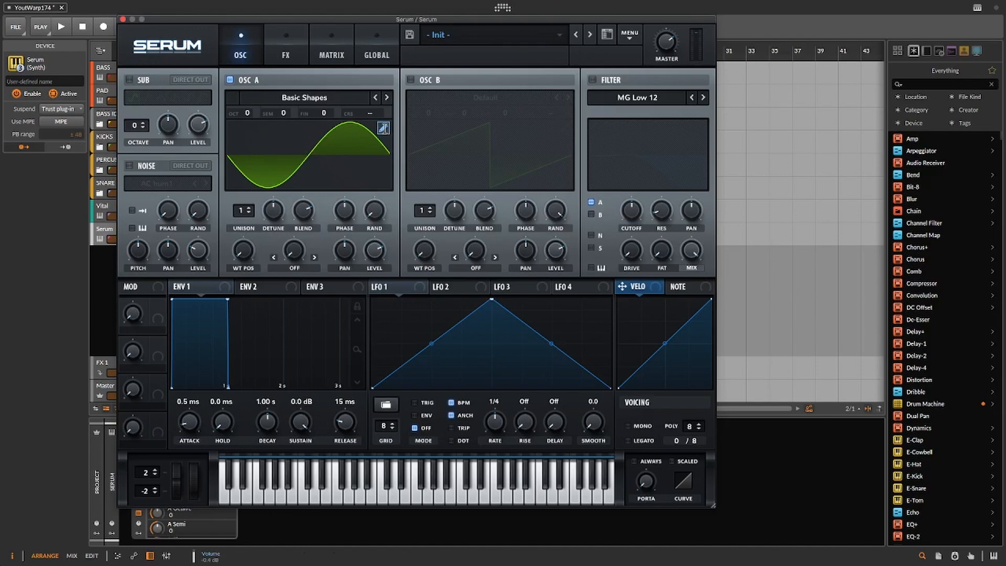
pyautogui.click(383, 128)
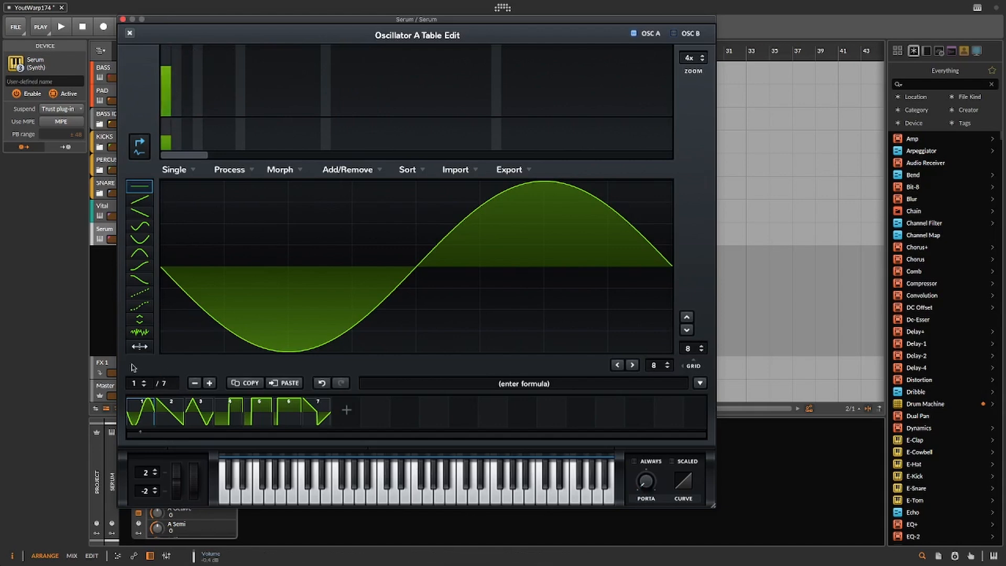
# - Look through the wavetable's frames and remove frames 7 to 2, keeping only the sine frame
pyautogui.click(169, 412)
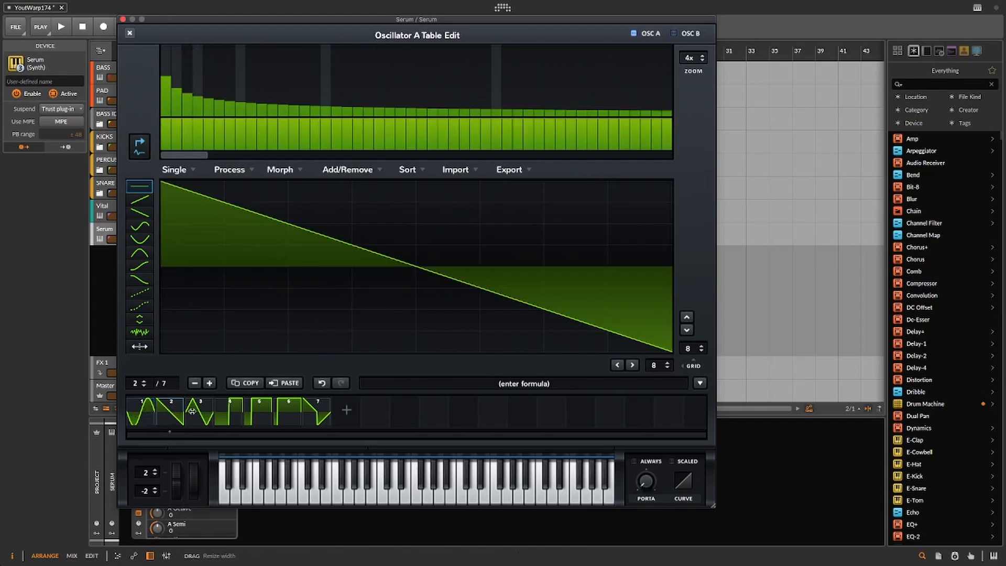
pyautogui.click(193, 414)
pyautogui.click(223, 417)
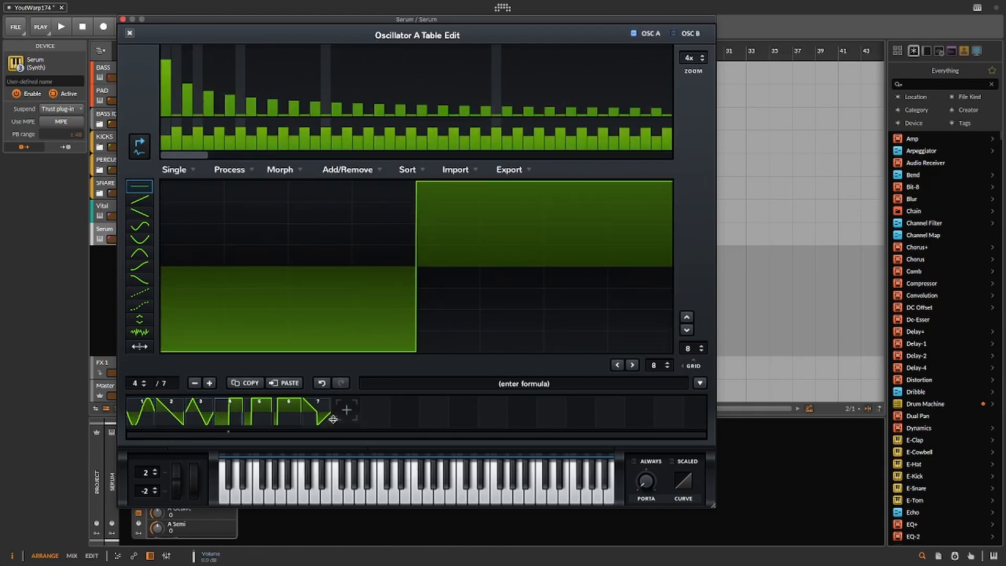
pyautogui.click(316, 411)
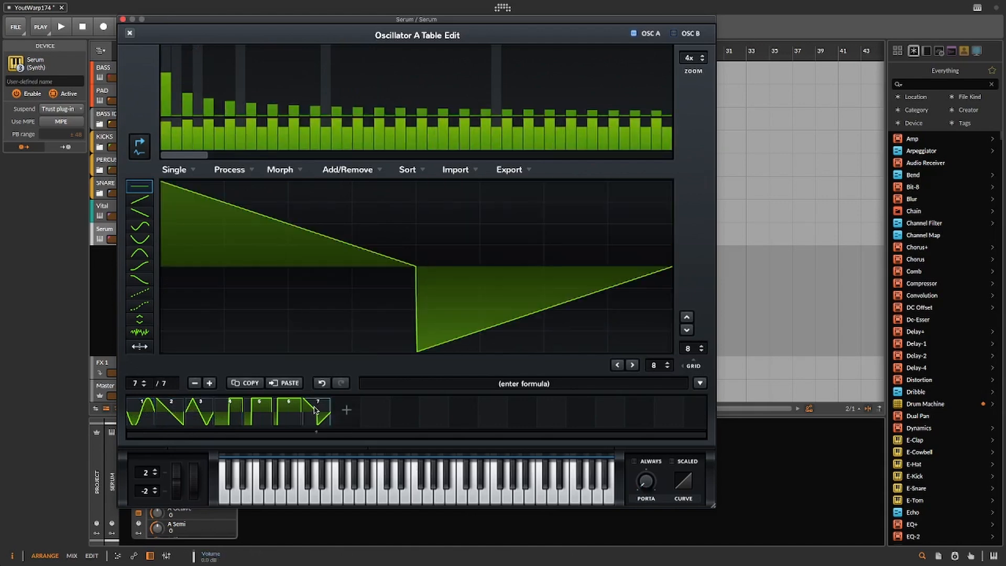
pyautogui.click(194, 383)
pyautogui.click(195, 385)
pyautogui.click(195, 384)
pyautogui.click(194, 384)
pyautogui.click(195, 384)
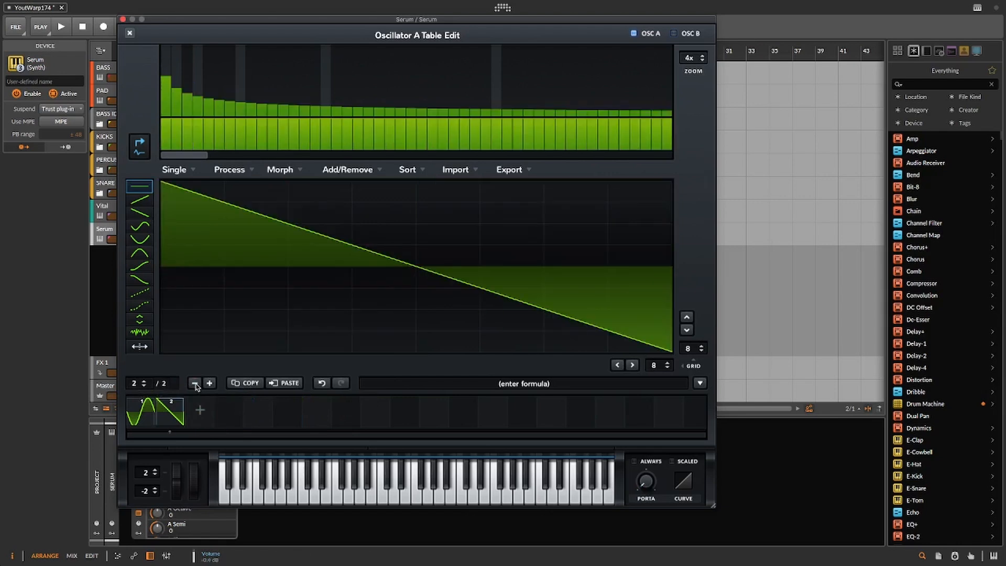
pyautogui.click(194, 385)
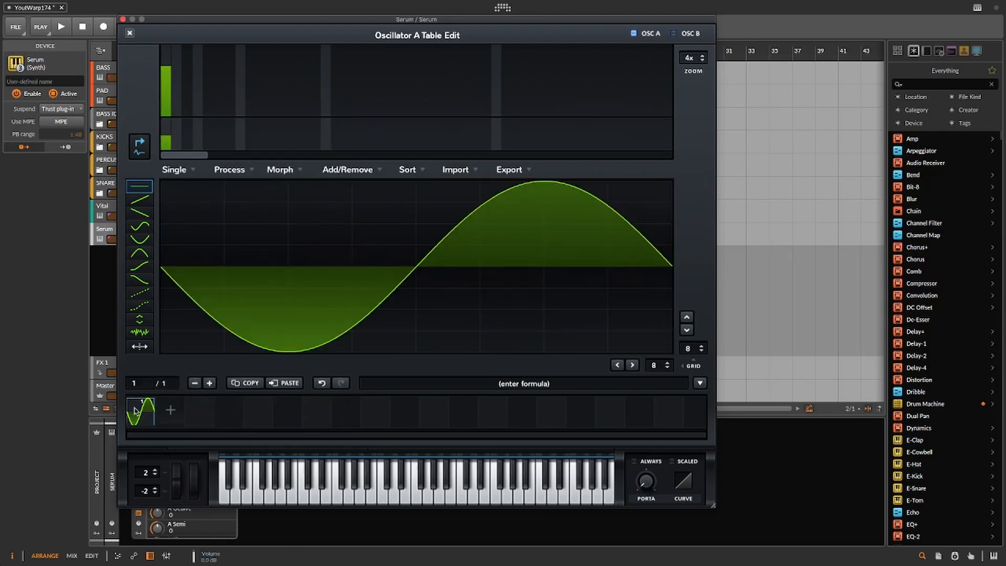
# - Add a second sine frame and raise its harmonics at bin 3 and bin 5, with bin 5 at 35%
pyautogui.click(171, 413)
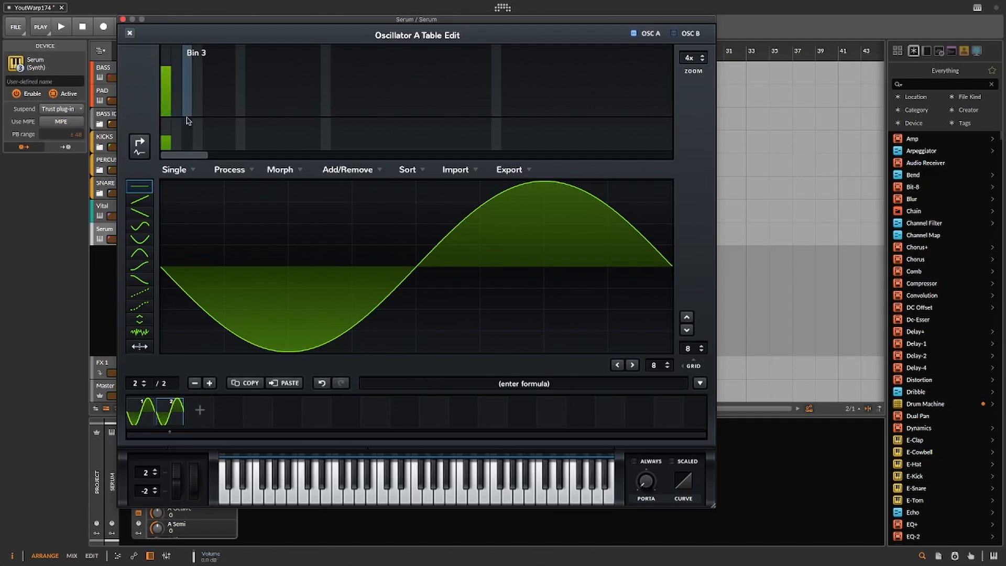
pyautogui.moveTo(187, 89); pyautogui.dragTo(189, 91)
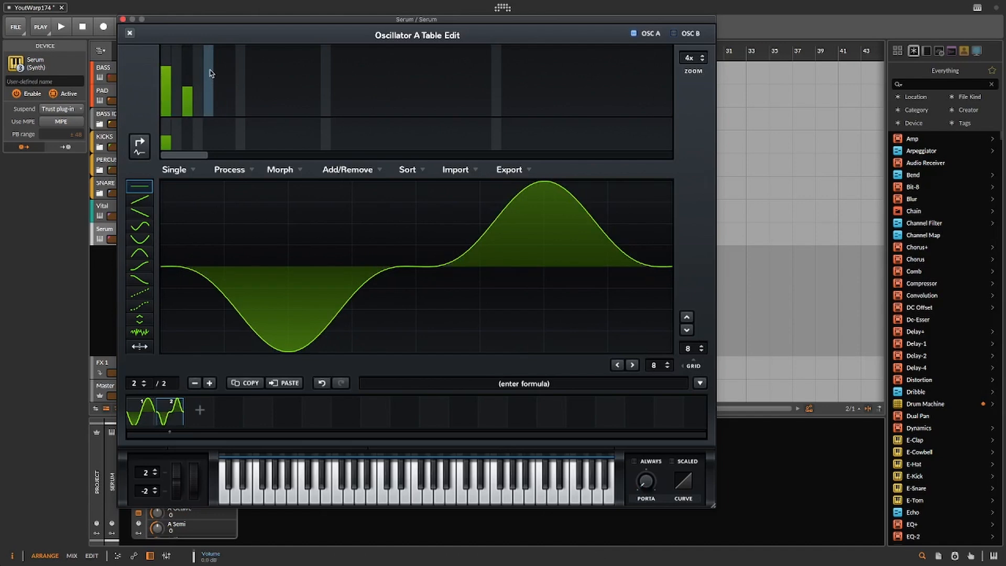
pyautogui.click(210, 72)
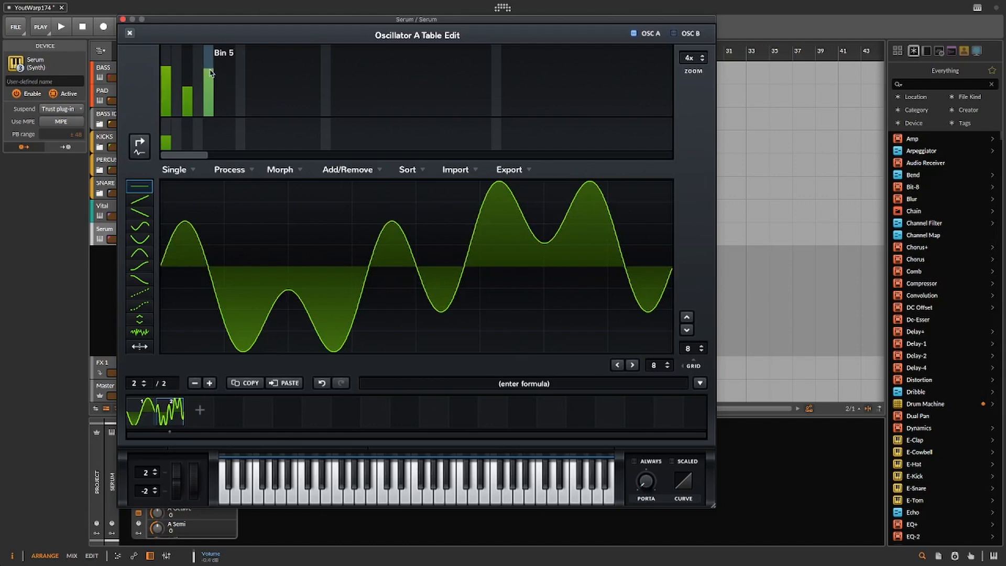
pyautogui.click(210, 77)
pyautogui.click(210, 92)
pyautogui.click(212, 95)
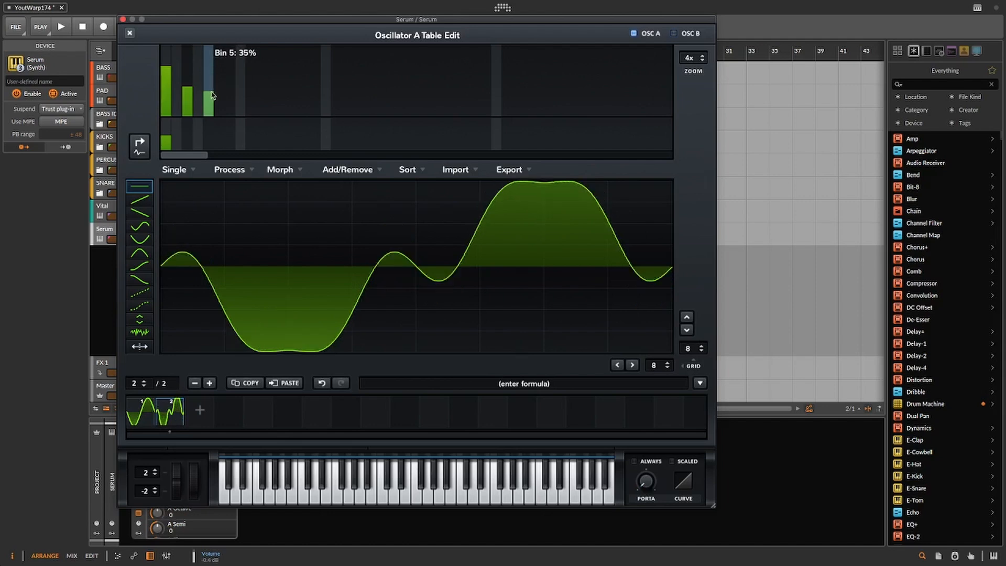
# - Raise the second frame's harmonics at bins 7 and 11 and apply a spectral morph between the two frames
pyautogui.moveTo(212, 95); pyautogui.dragTo(230, 110)
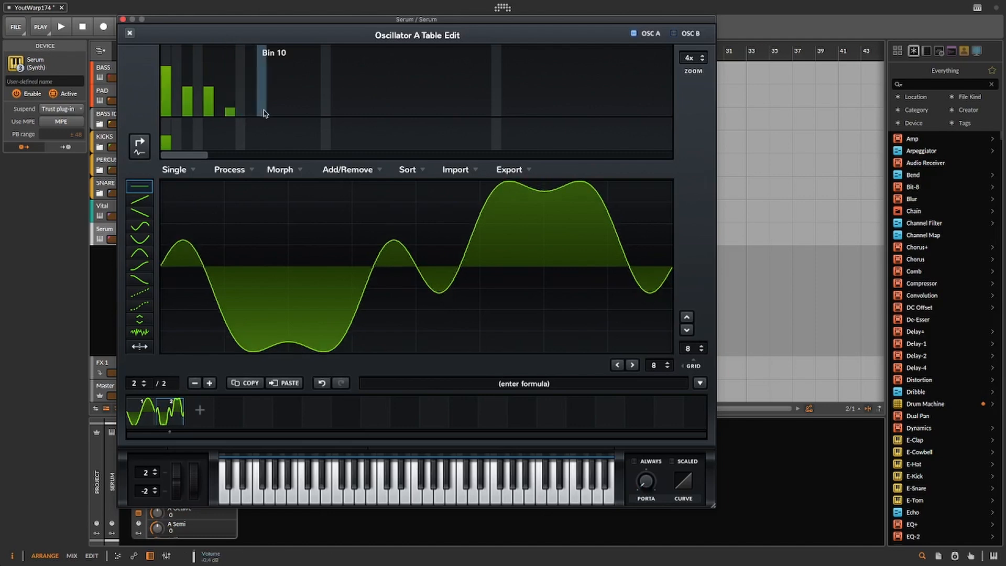
pyautogui.moveTo(270, 114); pyautogui.dragTo(272, 104)
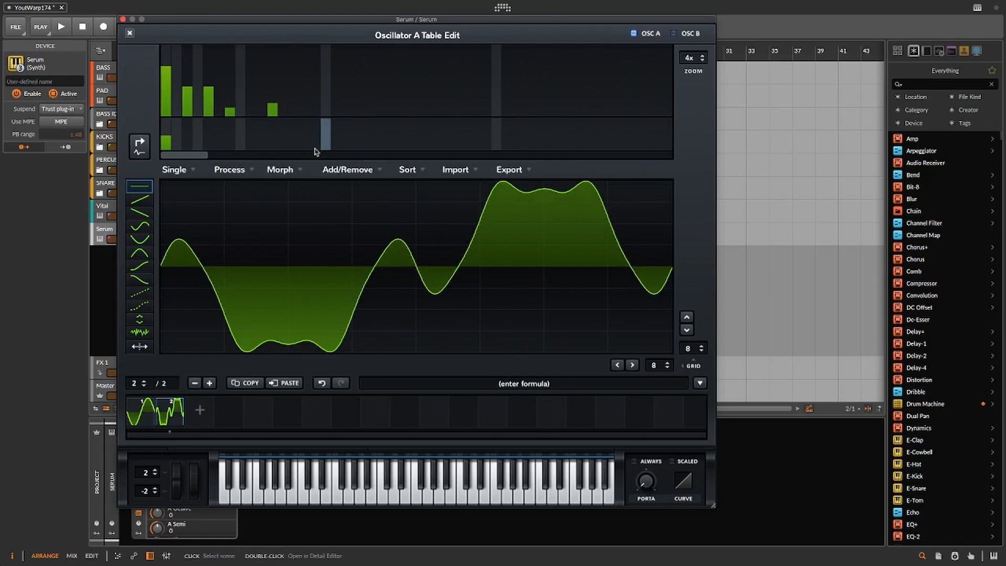
pyautogui.click(283, 169)
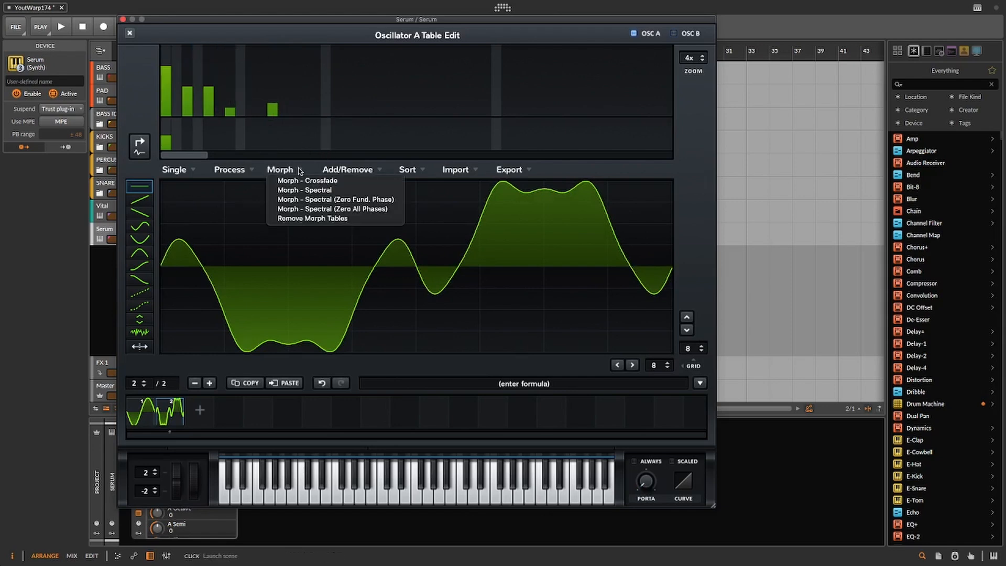
pyautogui.click(311, 192)
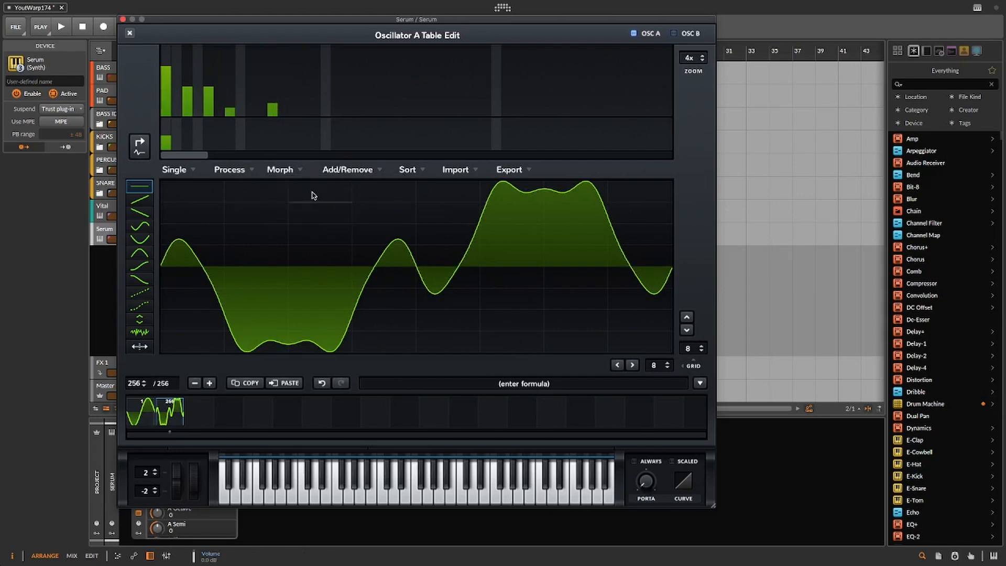
# - Compare the first and last frames of the morphed wavetable and close the table editor
pyautogui.click(143, 414)
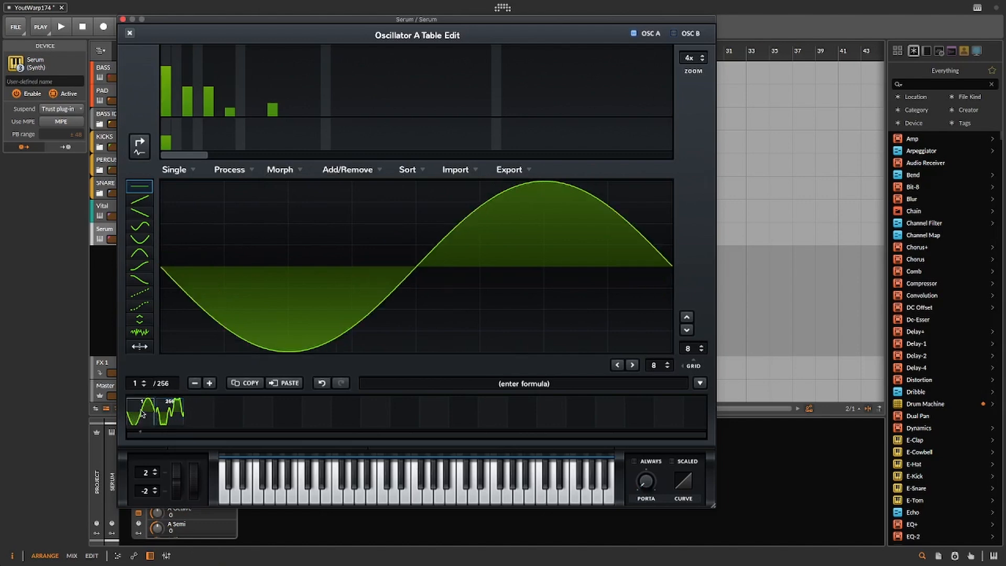
pyautogui.click(168, 413)
pyautogui.click(150, 415)
pyautogui.click(169, 414)
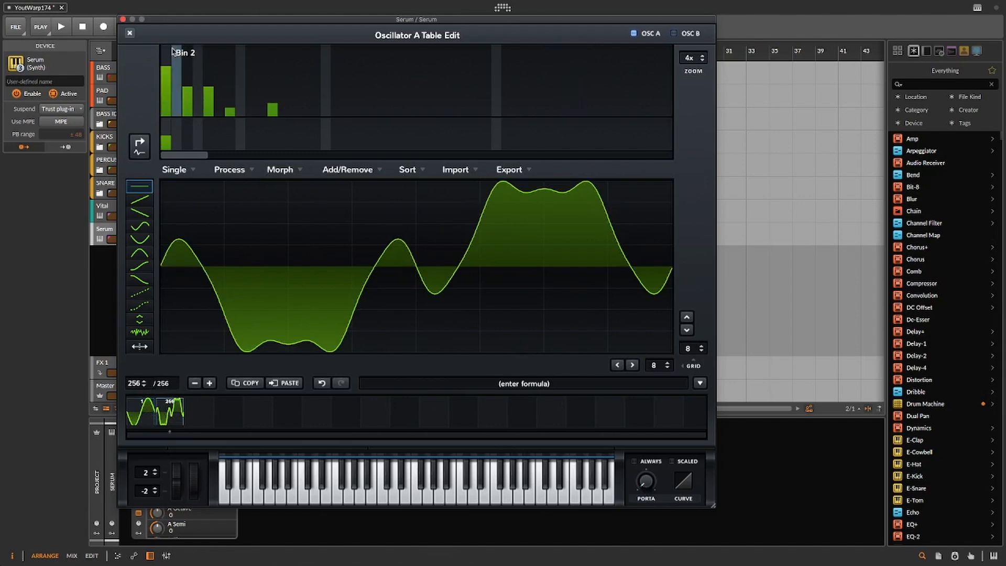
pyautogui.click(129, 34)
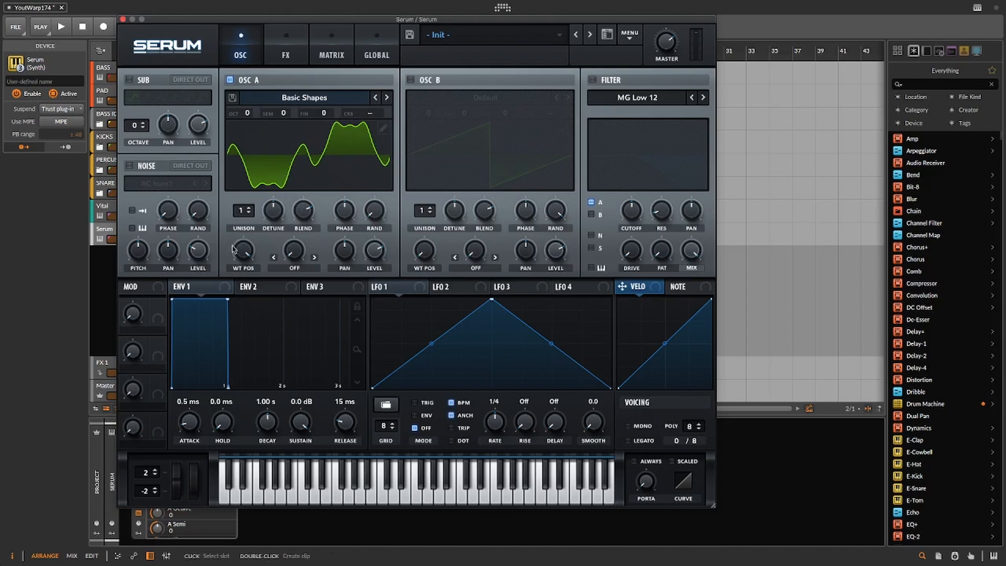
# - Set Oscillator A's wavetable position to the first frame and modulate it with LFO 1 at an amount of 100
pyautogui.moveTo(237, 255); pyautogui.dragTo(236, 215)
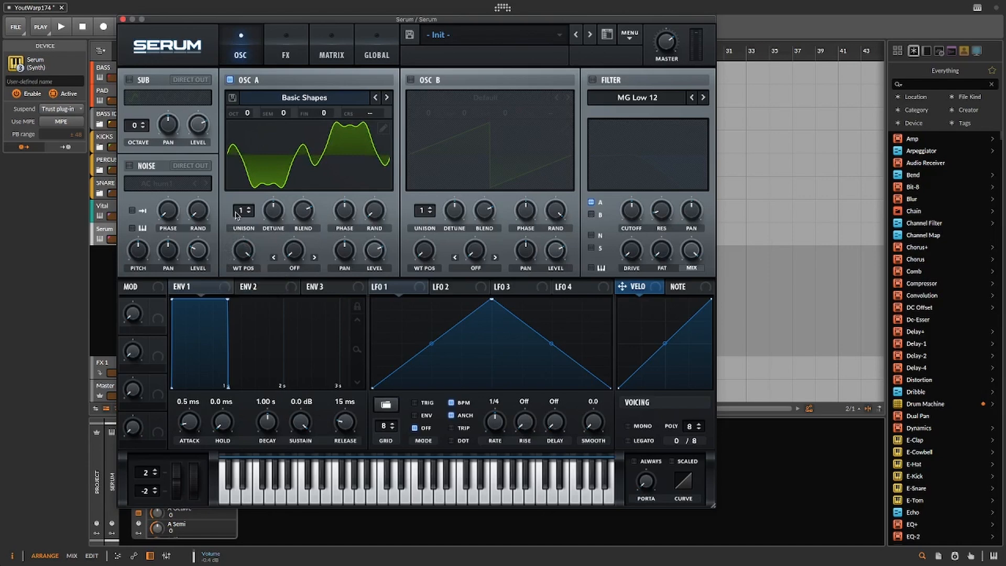
pyautogui.moveTo(241, 253); pyautogui.dragTo(229, 374)
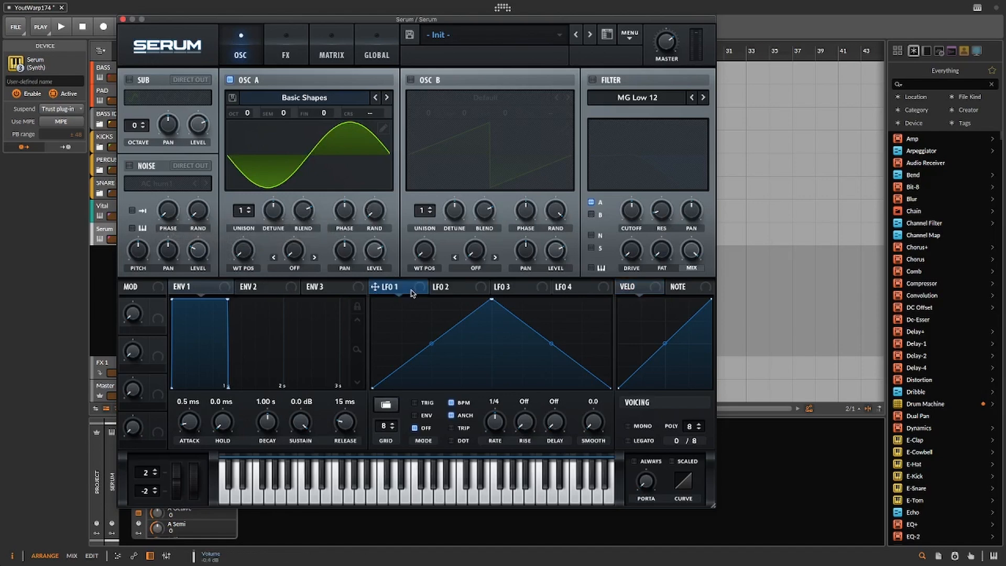
pyautogui.moveTo(410, 292); pyautogui.dragTo(243, 254)
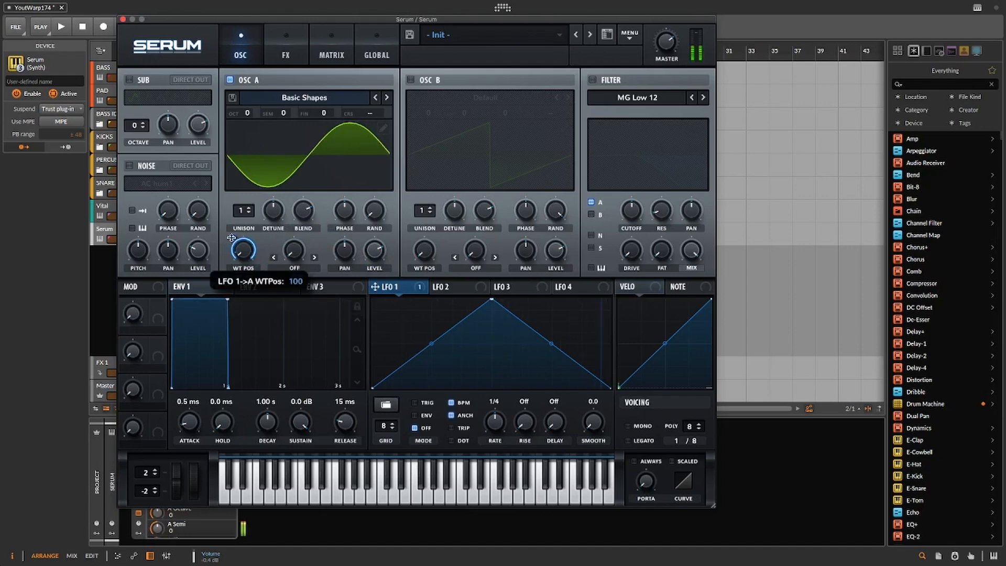
pyautogui.moveTo(231, 236)
pyautogui.mouseDown()
pyautogui.moveTo(227, 256)
pyautogui.moveTo(235, 245)
pyautogui.mouseUp()
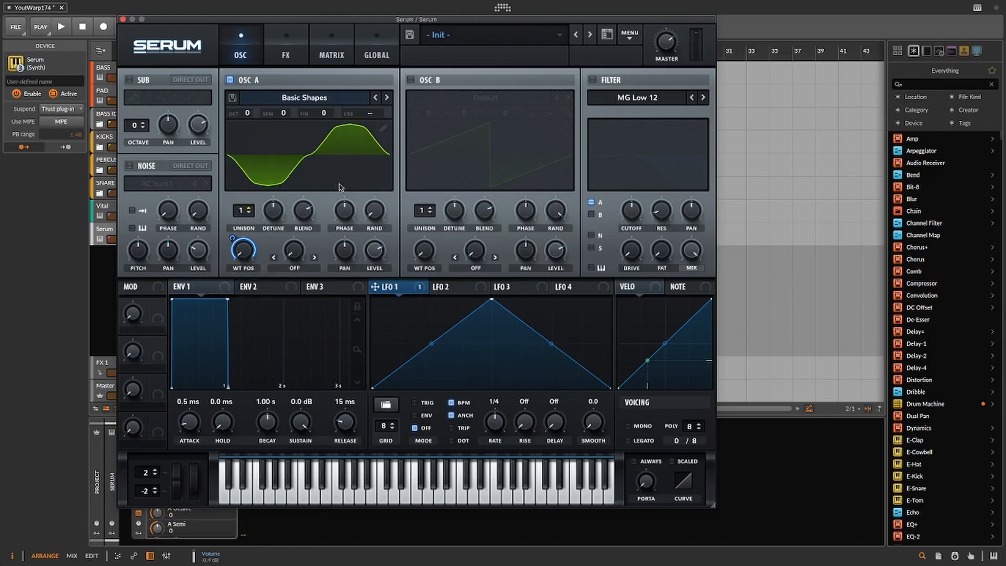
# - Reopen Oscillator A's wavetable for editing and experiment with the last frame's harmonics around bins 5 and 6
pyautogui.click(384, 128)
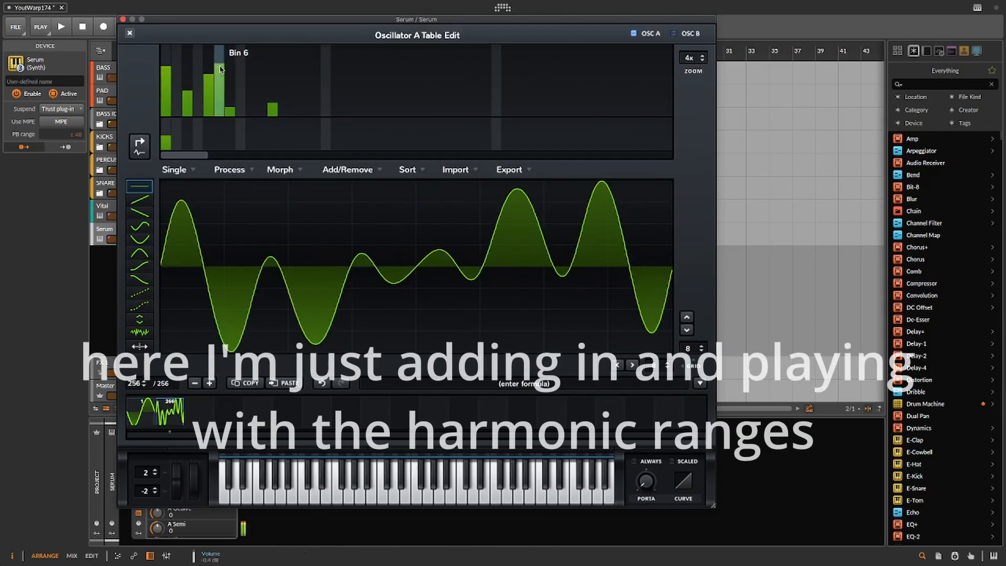
pyautogui.moveTo(220, 65); pyautogui.dragTo(222, 84)
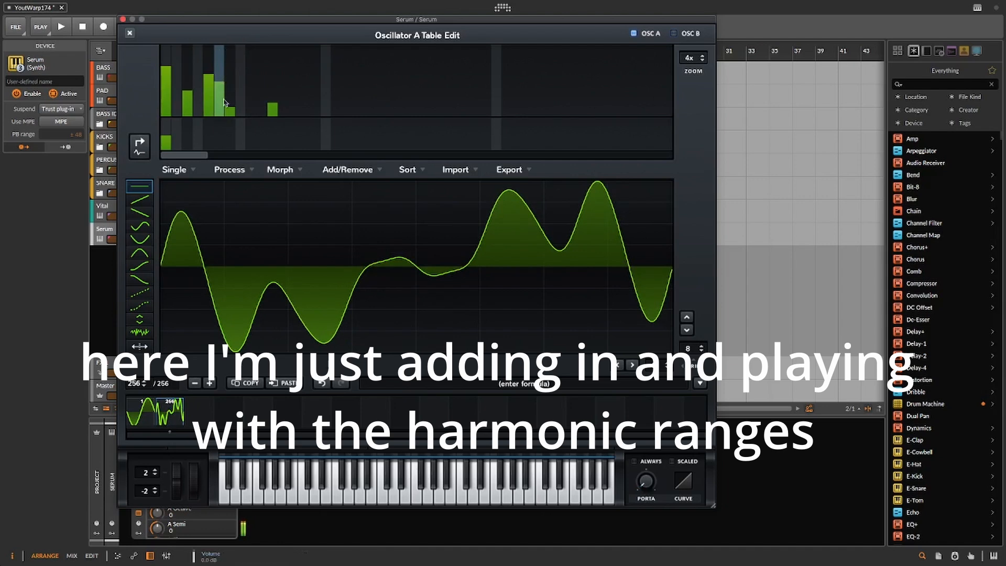
pyautogui.click(129, 34)
# - Lower Oscillator A's wavetable position to its minimum and set LFO 1 to trigger mode with a 1/2 rate
pyautogui.moveTo(238, 243); pyautogui.dragTo(244, 419)
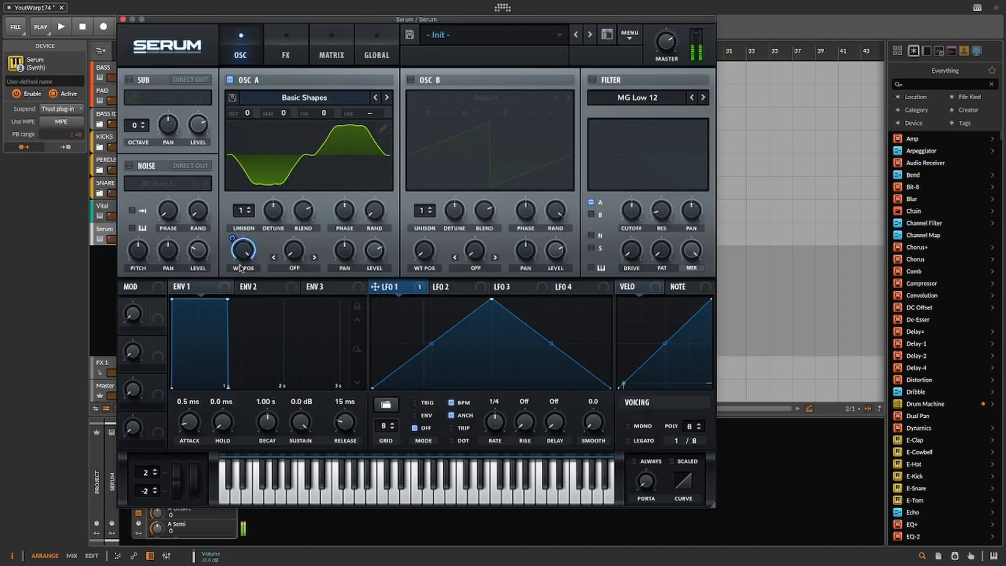
pyautogui.moveTo(243, 253); pyautogui.dragTo(242, 281)
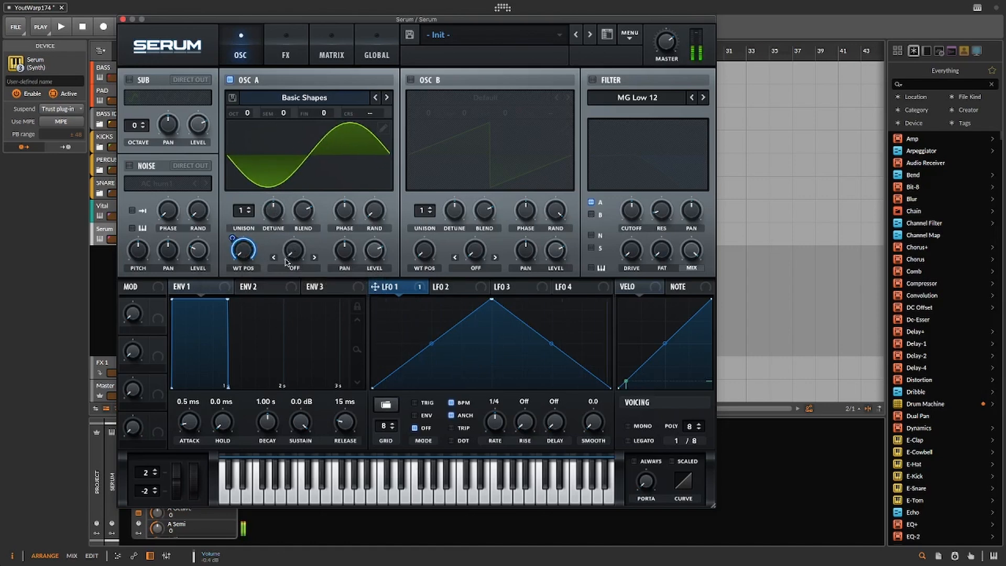
pyautogui.moveTo(494, 422); pyautogui.dragTo(494, 433)
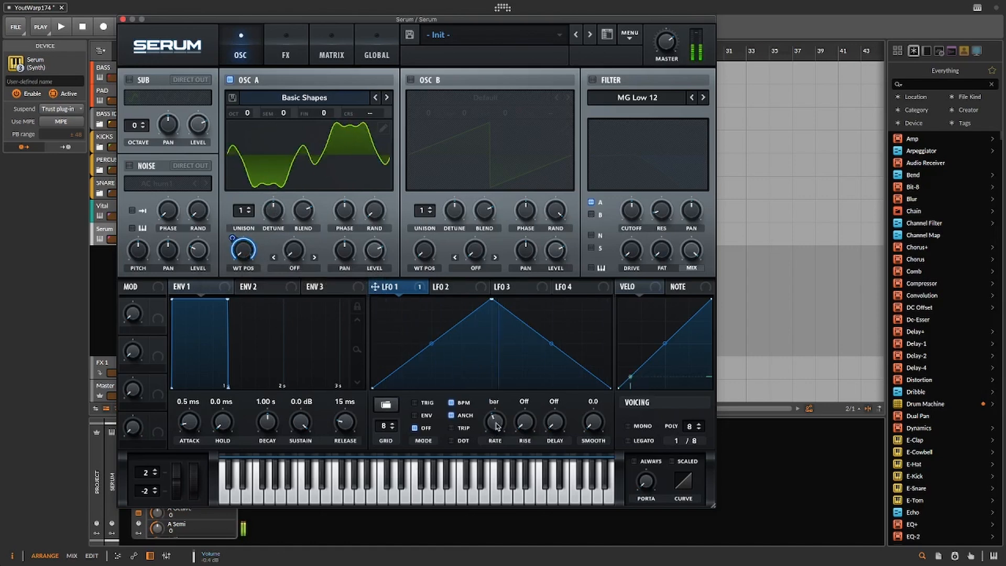
pyautogui.click(415, 402)
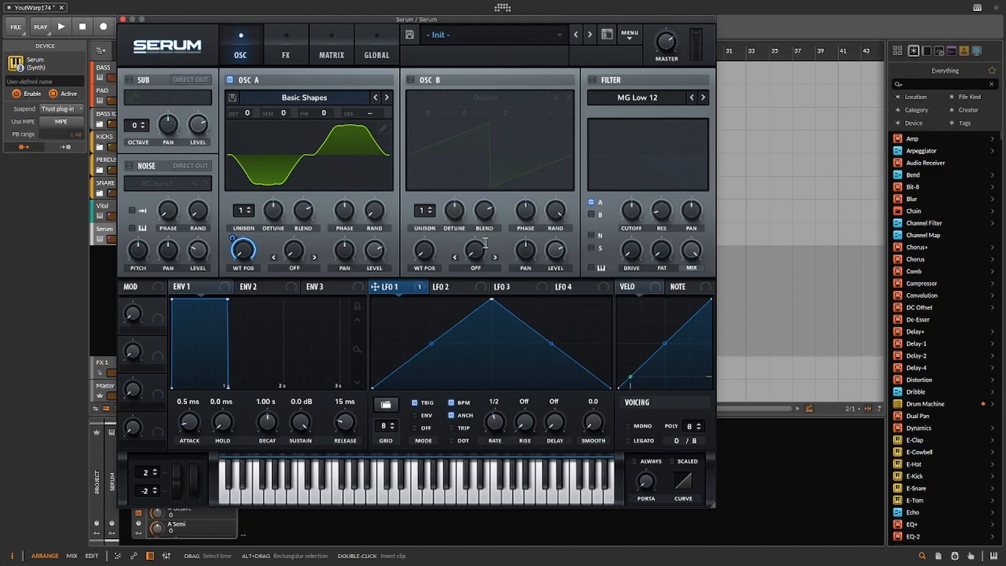
# - Enable Oscillator B, copy Oscillator A into it with its modulations, and set its octave to +2
pyautogui.click(412, 80)
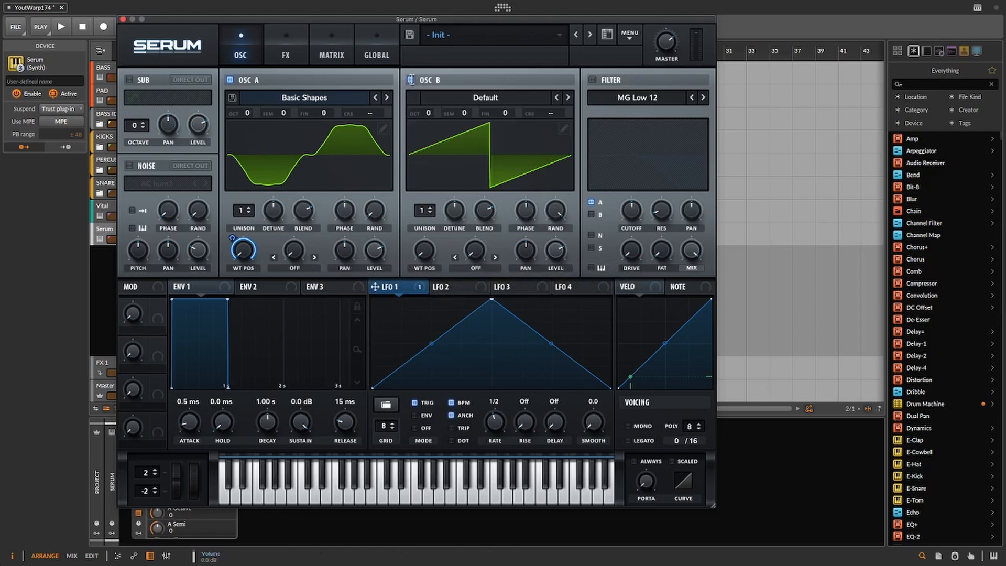
pyautogui.click(630, 36)
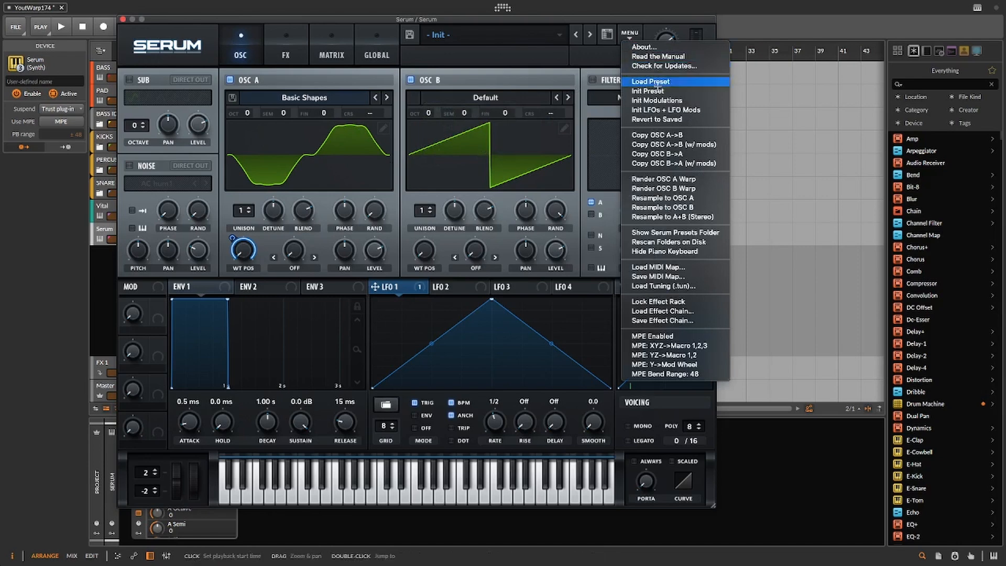
pyautogui.click(664, 144)
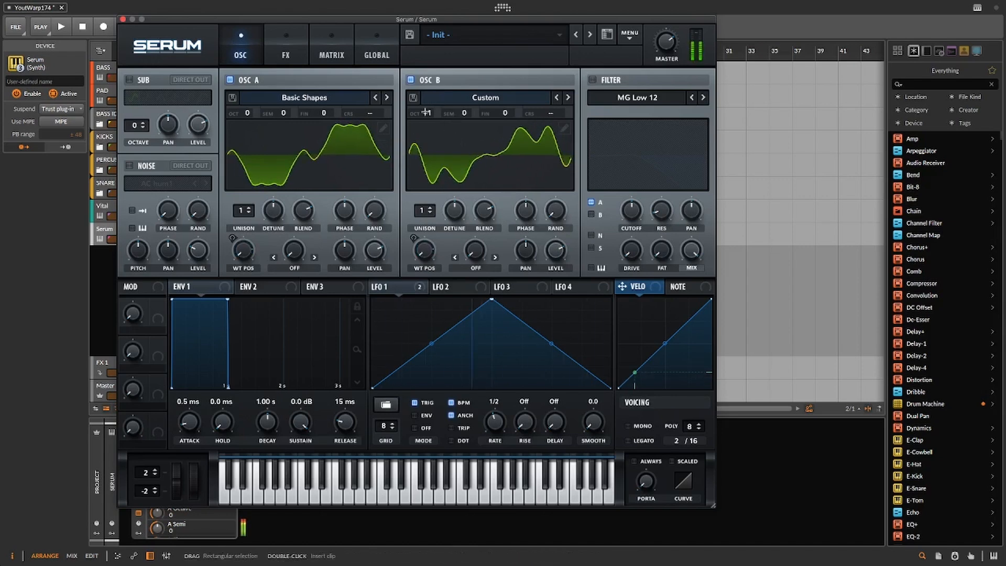
pyautogui.moveTo(427, 112); pyautogui.dragTo(444, 56)
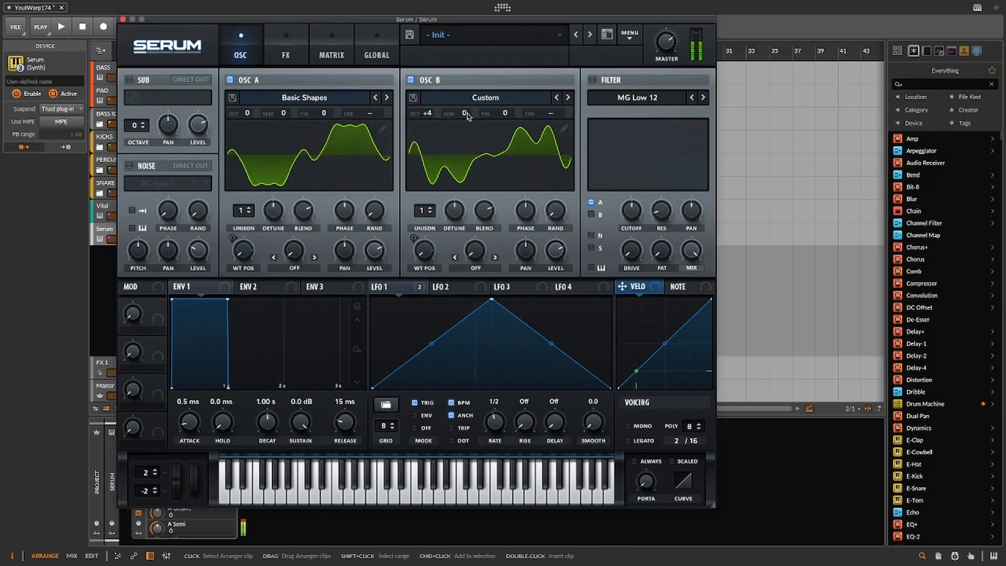
pyautogui.moveTo(426, 113); pyautogui.dragTo(426, 143)
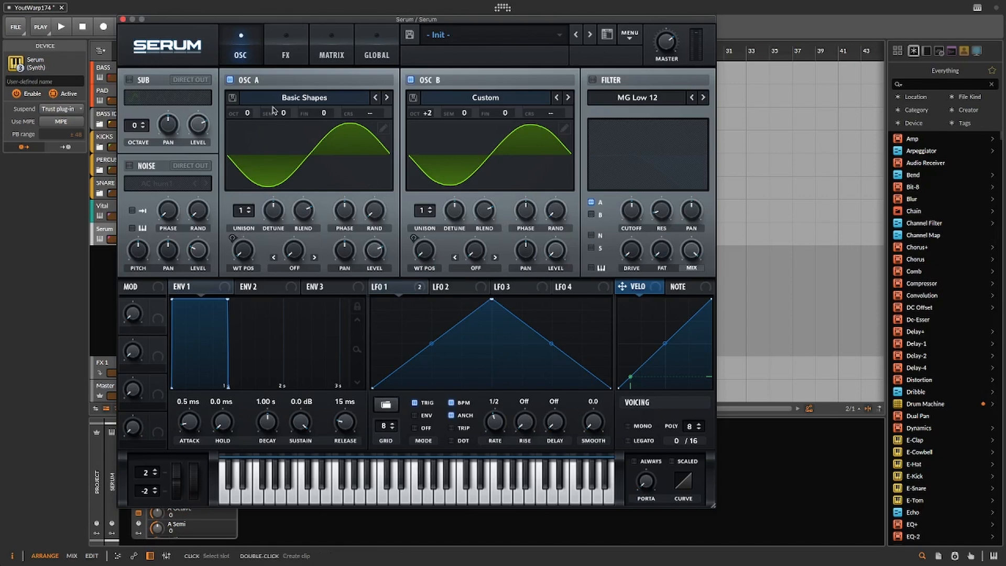
# - Set Oscillator A's warp mode to FM (From B), raise the FM amount, and set Oscillator B's octave to +1
pyautogui.click(294, 268)
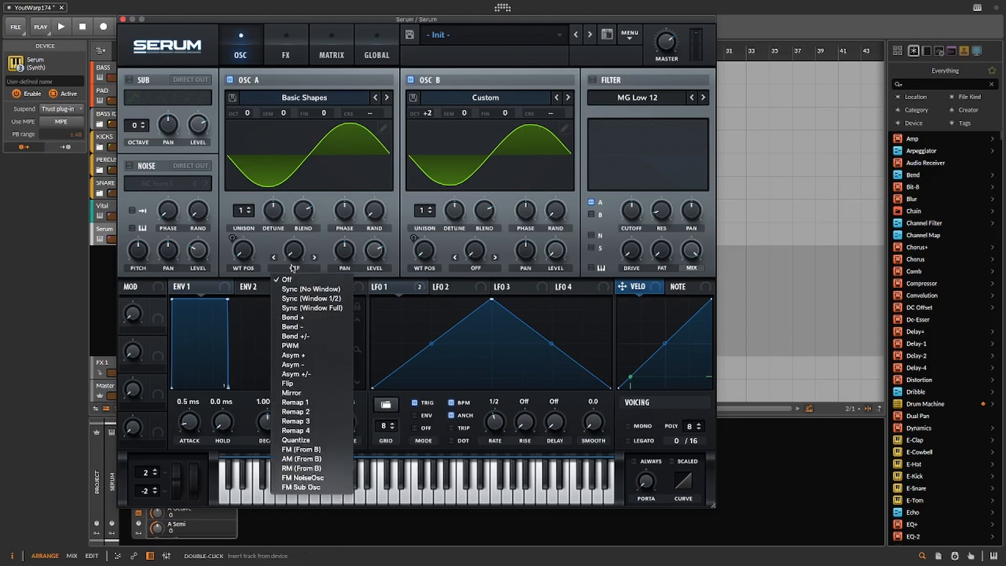
pyautogui.click(308, 450)
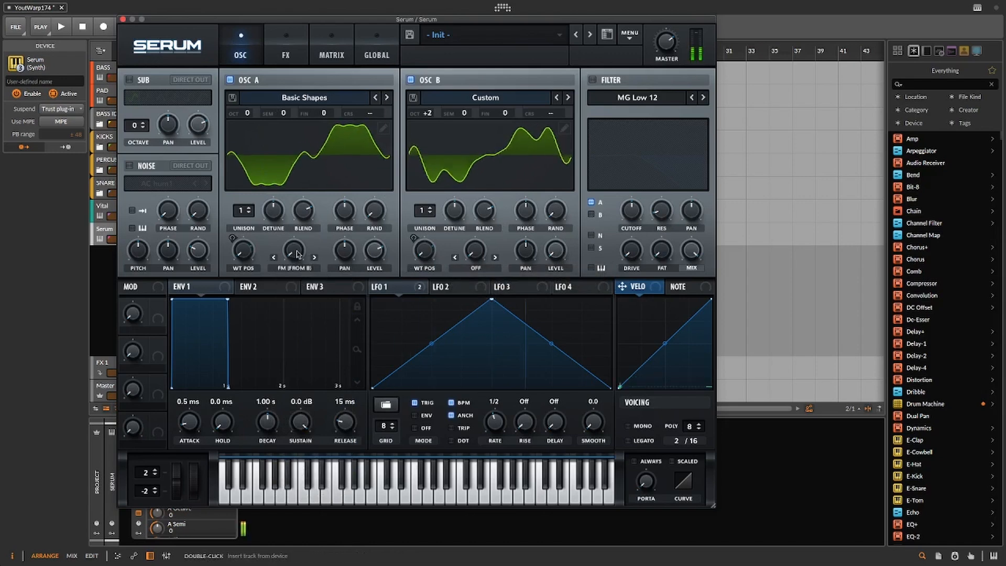
pyautogui.moveTo(297, 254); pyautogui.dragTo(304, 214)
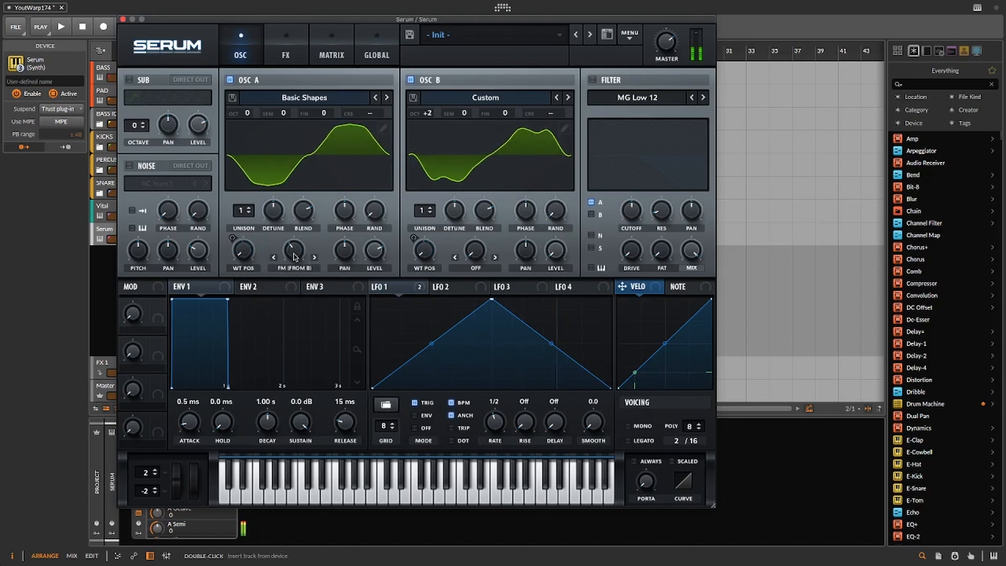
pyautogui.moveTo(294, 251); pyautogui.dragTo(303, 232)
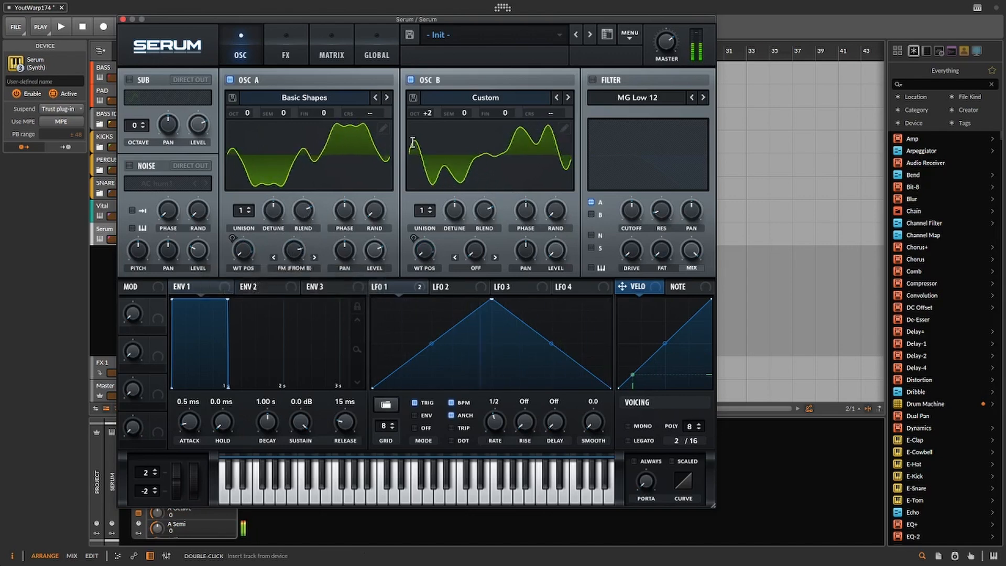
pyautogui.moveTo(427, 108); pyautogui.dragTo(425, 123)
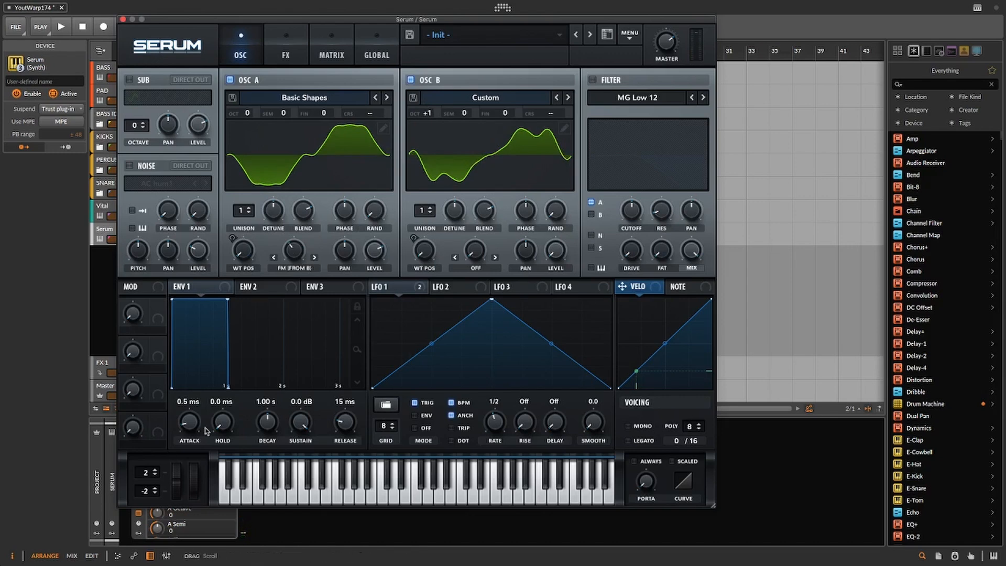
# - Set Envelope 1's attack to 5.3 ms and LFO 1's smoothing to 45.6
pyautogui.moveTo(193, 428); pyautogui.dragTo(195, 422)
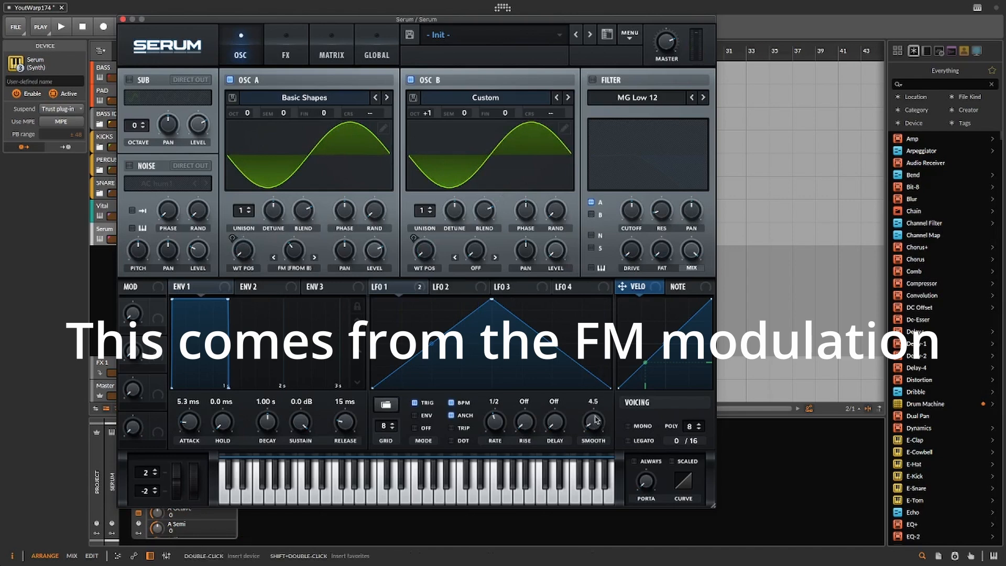
pyautogui.moveTo(595, 411); pyautogui.dragTo(596, 379)
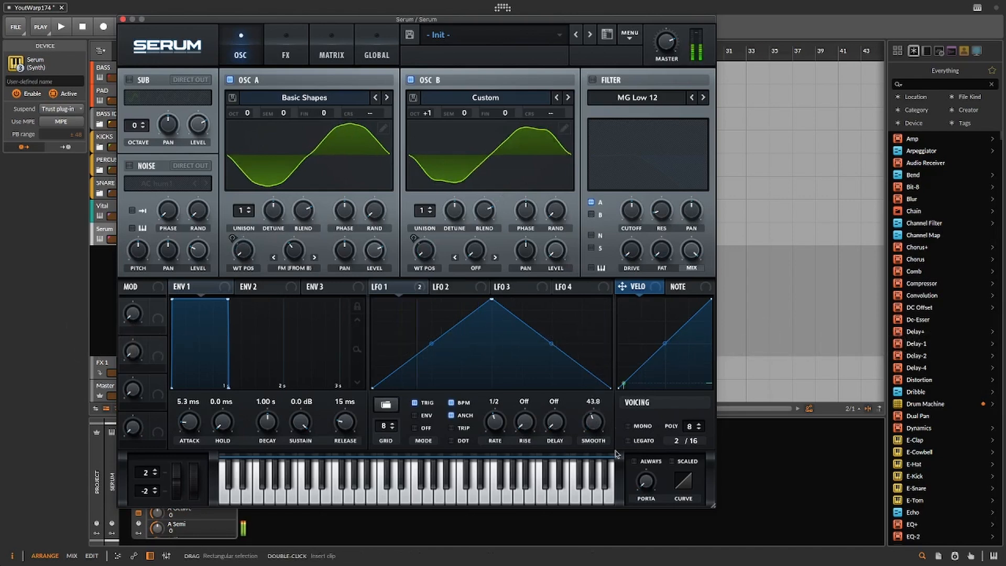
pyautogui.moveTo(602, 433); pyautogui.dragTo(599, 428)
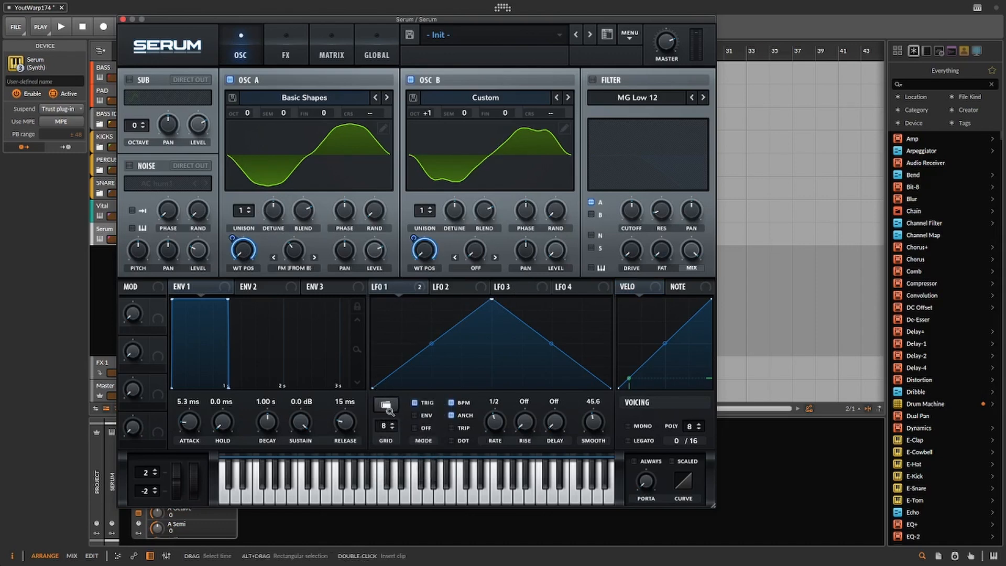
# - Try Oscillator A's wavetable as the LFO 1 shape and return to the basic triangle shape
pyautogui.click(385, 404)
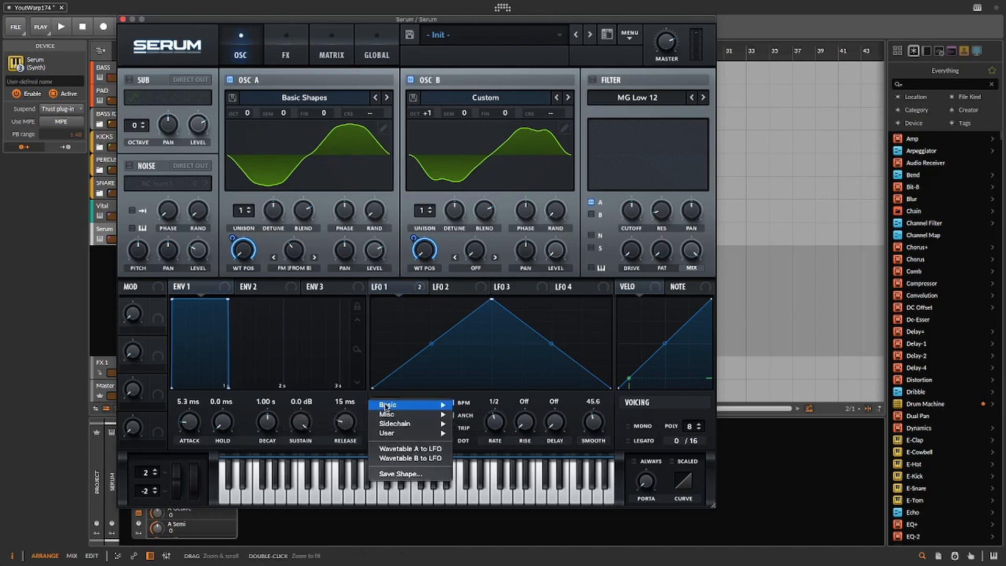
pyautogui.moveTo(396, 408)
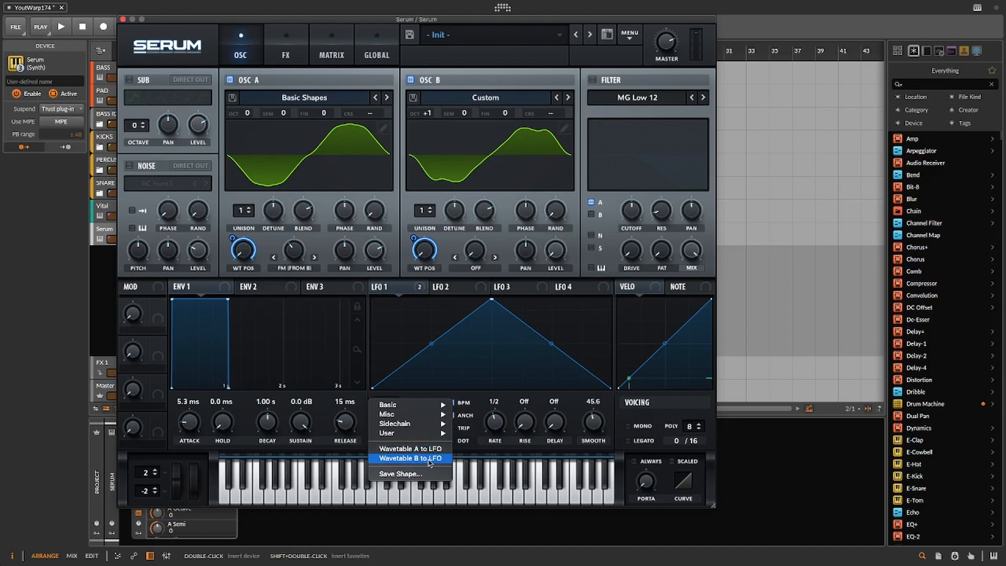
pyautogui.click(399, 452)
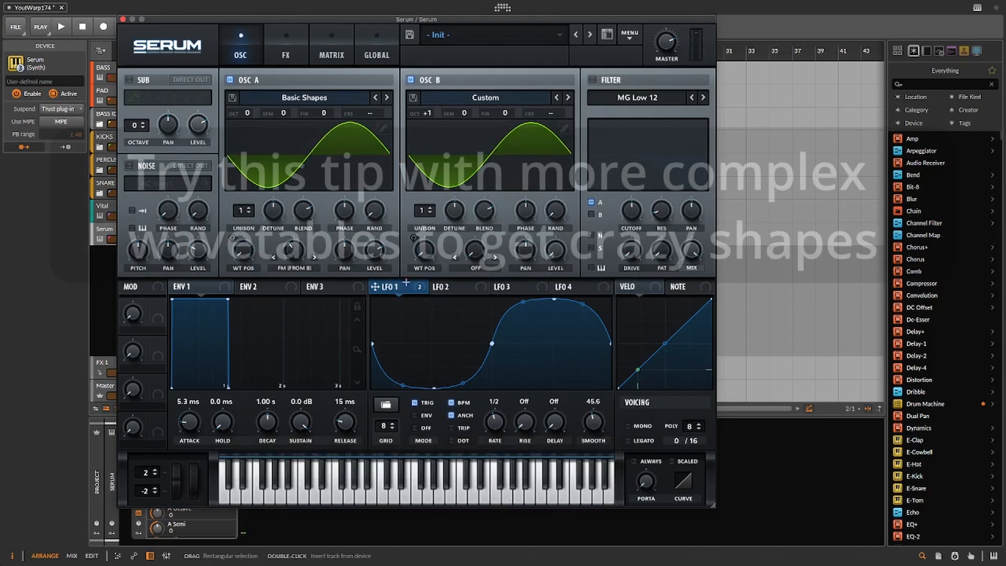
pyautogui.rightClick(371, 356)
pyautogui.moveTo(406, 361)
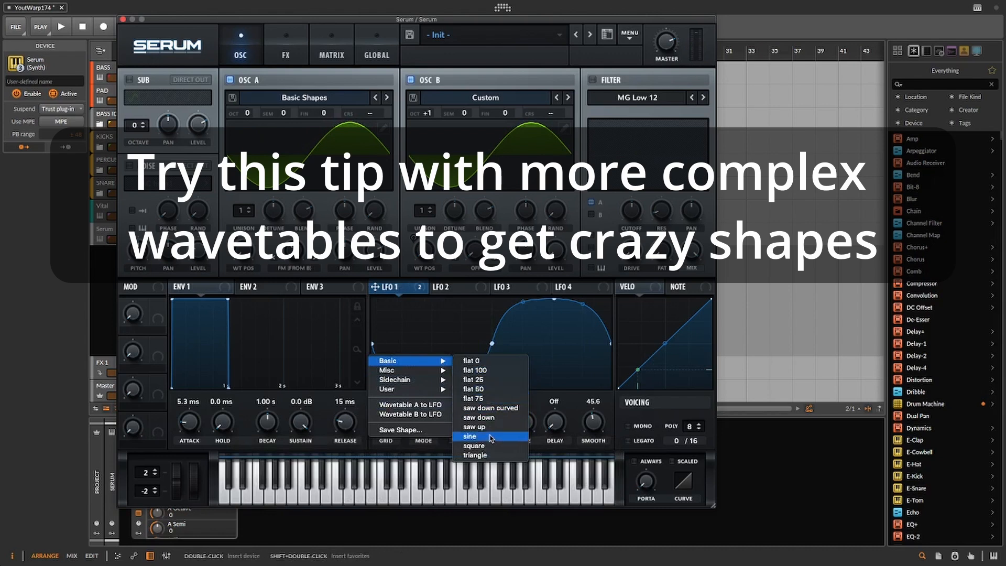
pyautogui.click(475, 455)
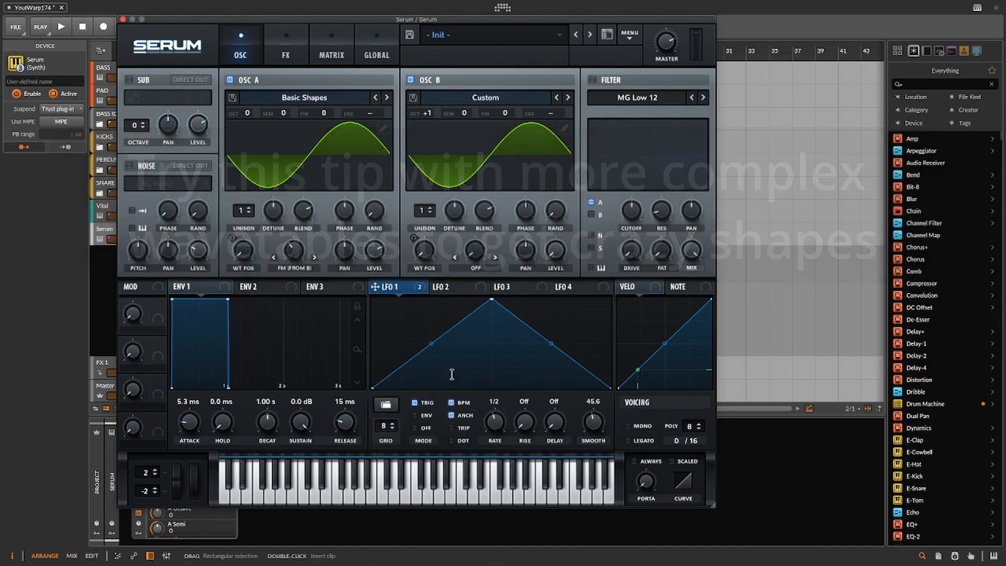
# - Turn on a SoftClip distortion effect and modulate its drive with Envelope 1
pyautogui.click(294, 57)
pyautogui.click(135, 102)
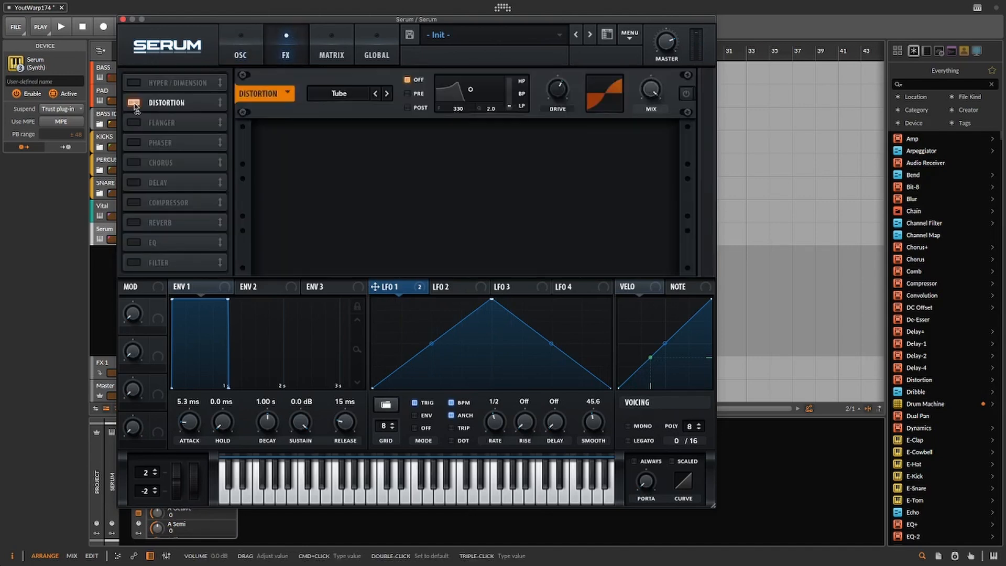
pyautogui.click(341, 93)
pyautogui.click(342, 115)
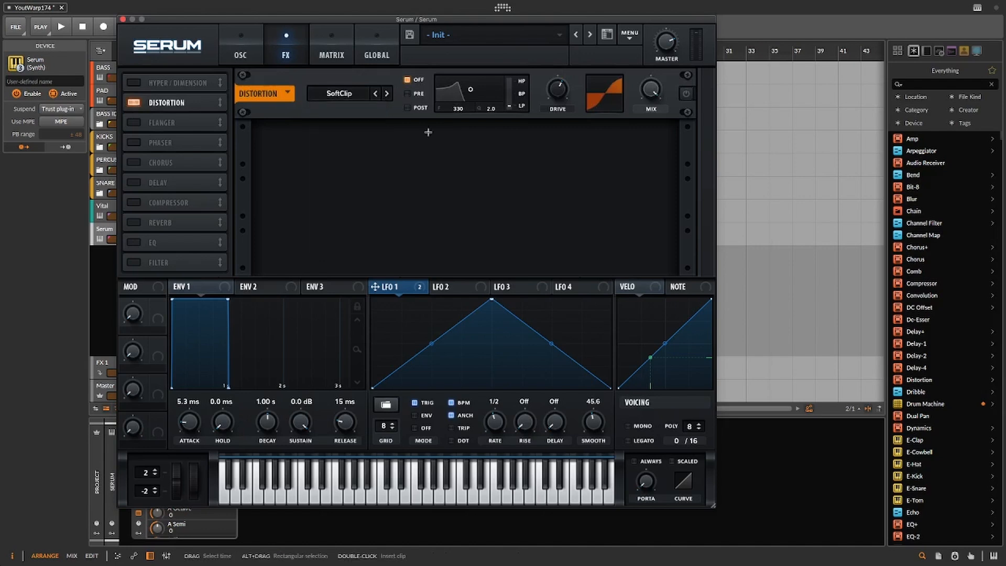
pyautogui.moveTo(560, 96); pyautogui.dragTo(564, 85)
pyautogui.click(687, 94)
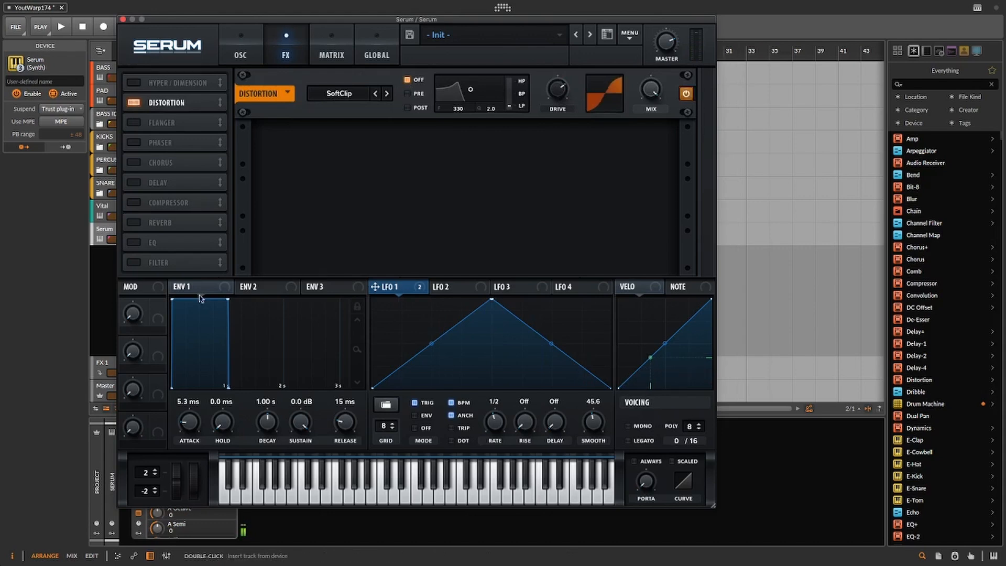
pyautogui.moveTo(190, 290); pyautogui.dragTo(558, 91)
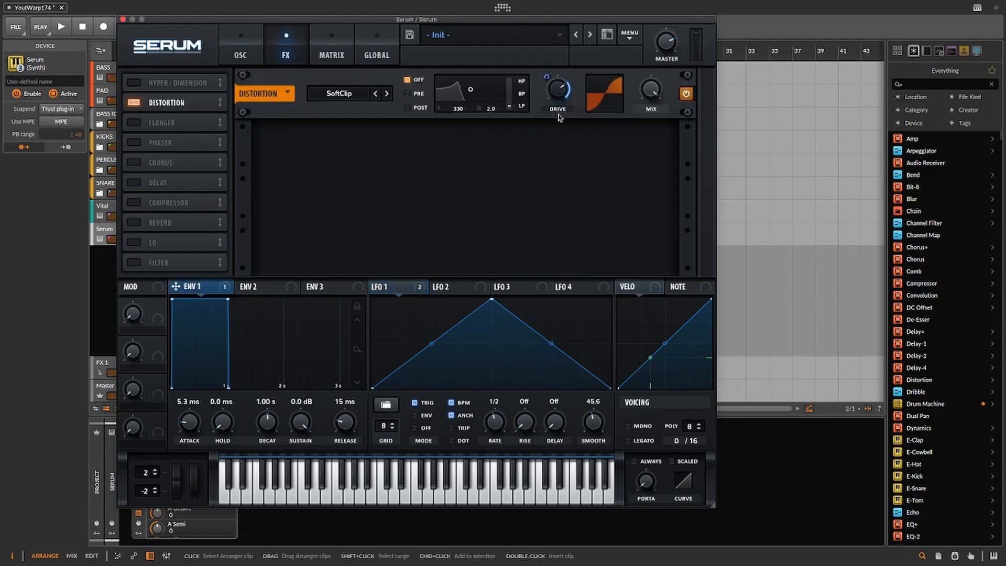
pyautogui.moveTo(548, 77)
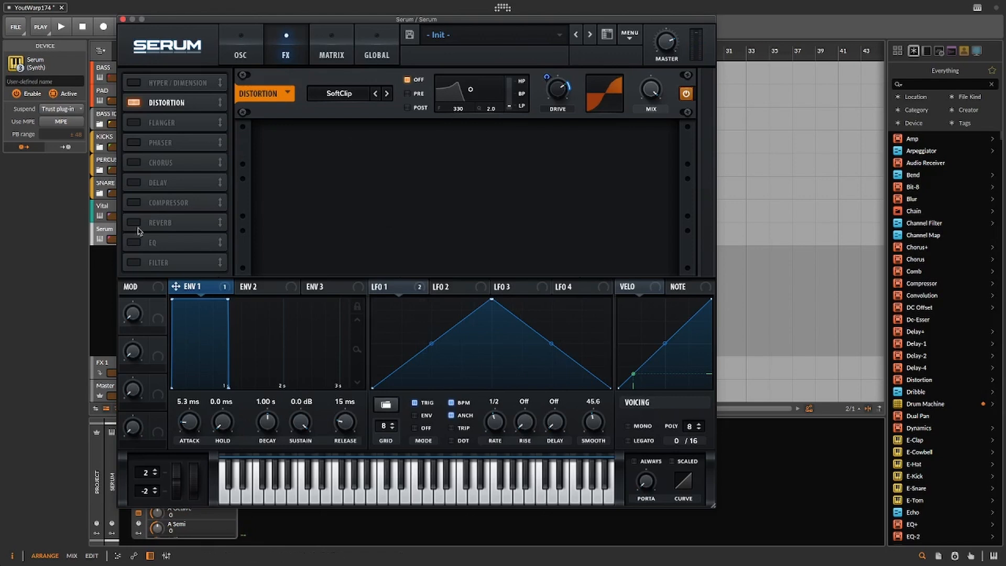
# - Turn on the compressor effect, lower its threshold and set its gain to about 8.7 dB
pyautogui.click(134, 209)
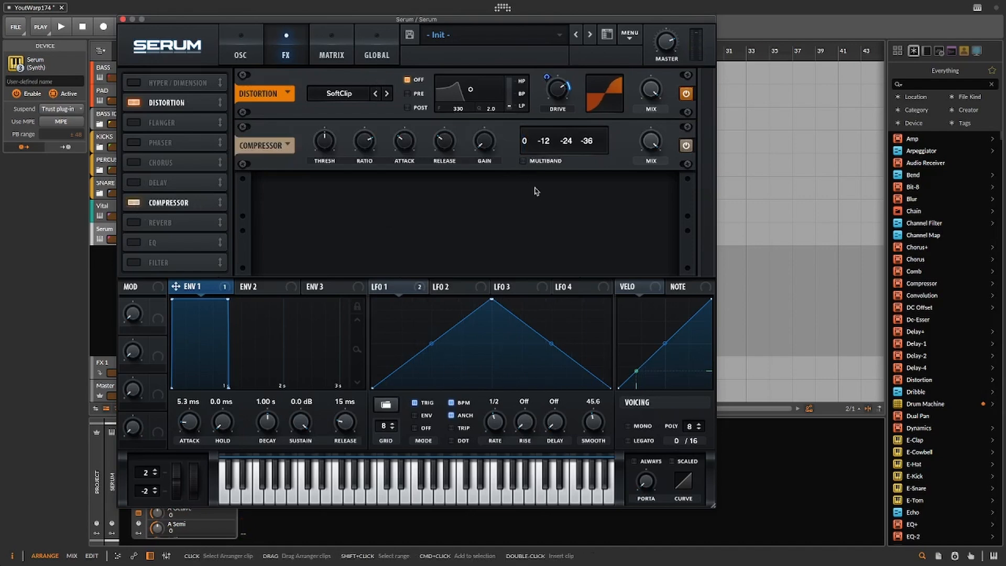
pyautogui.moveTo(323, 163)
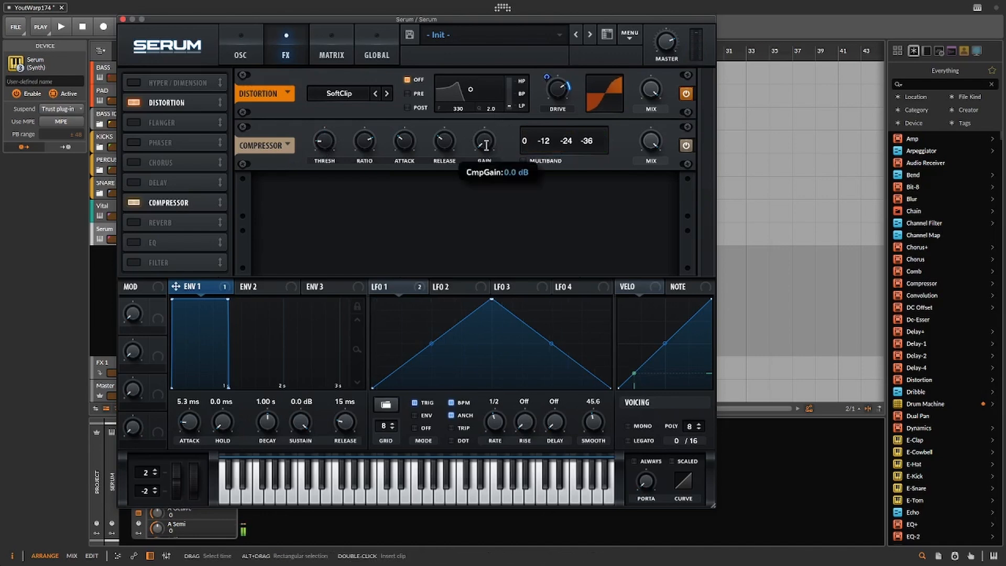
pyautogui.moveTo(484, 140); pyautogui.dragTo(486, 118)
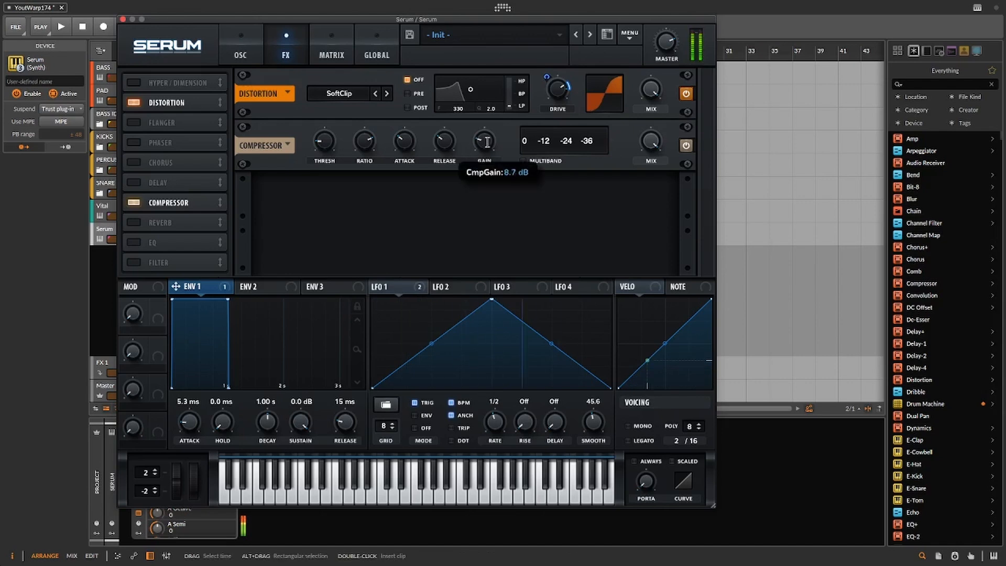
pyautogui.moveTo(326, 149)
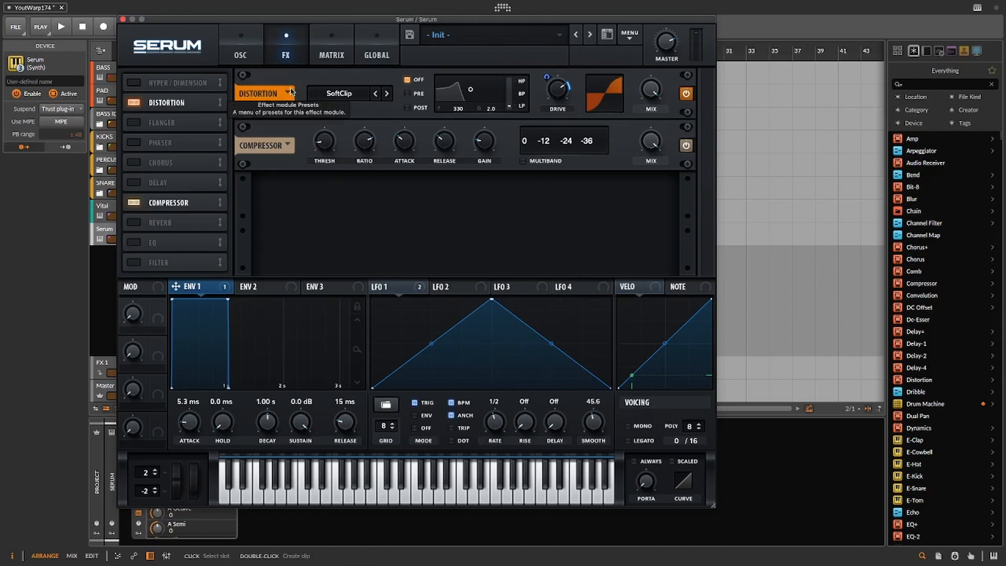
# - Enable the MG Low 12 filter for both oscillators and set its cutoff to about 262 Hz
pyautogui.click(241, 56)
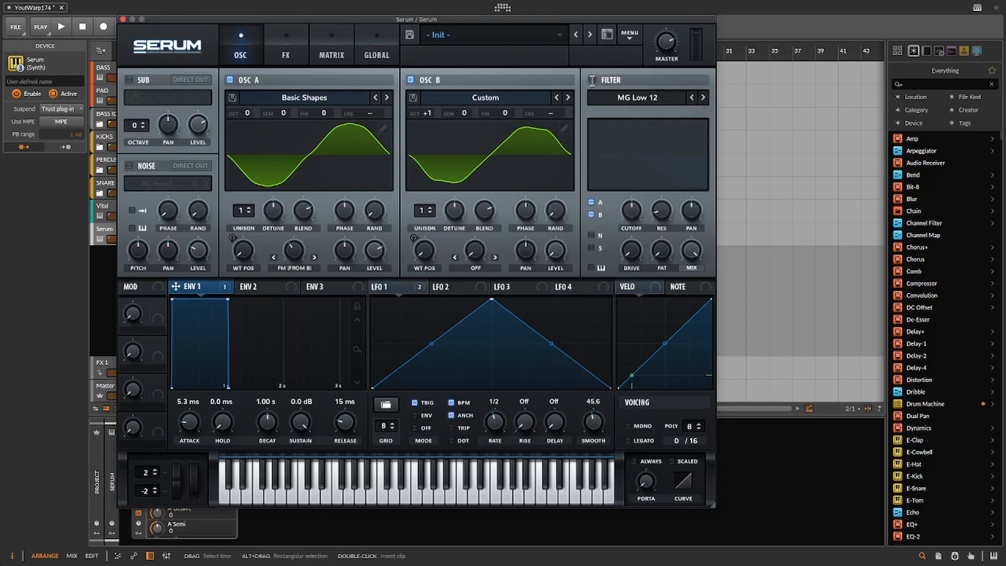
pyautogui.click(592, 80)
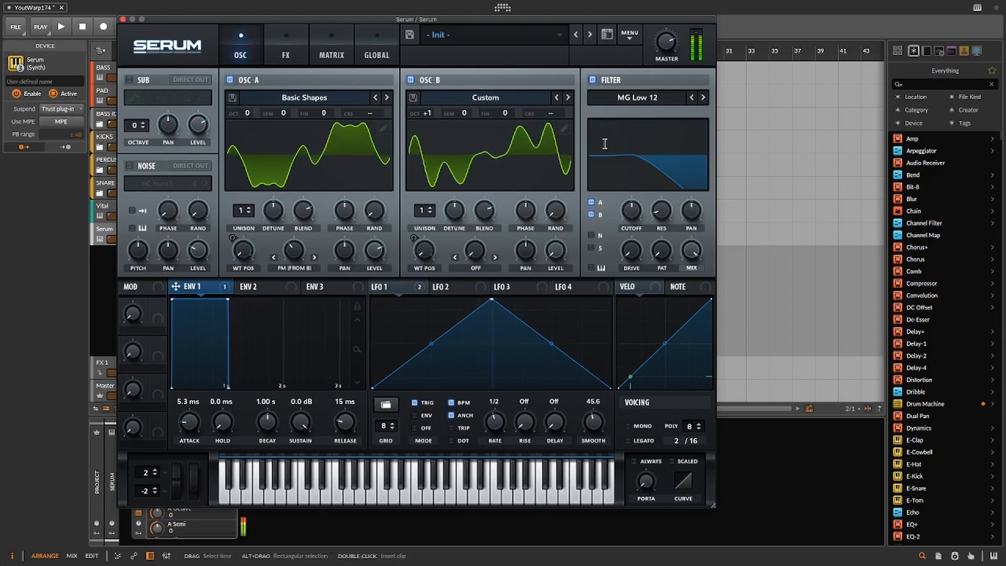
pyautogui.moveTo(631, 211); pyautogui.dragTo(632, 210)
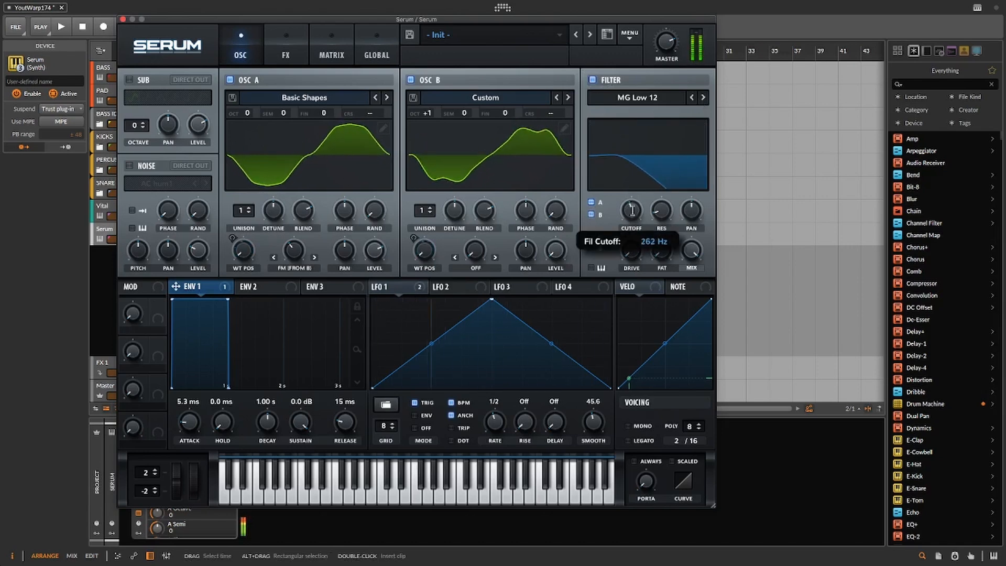
# - Modulate the filter cutoff slightly with LFO 2, running in trigger mode at a 1/2 rate
pyautogui.click(461, 287)
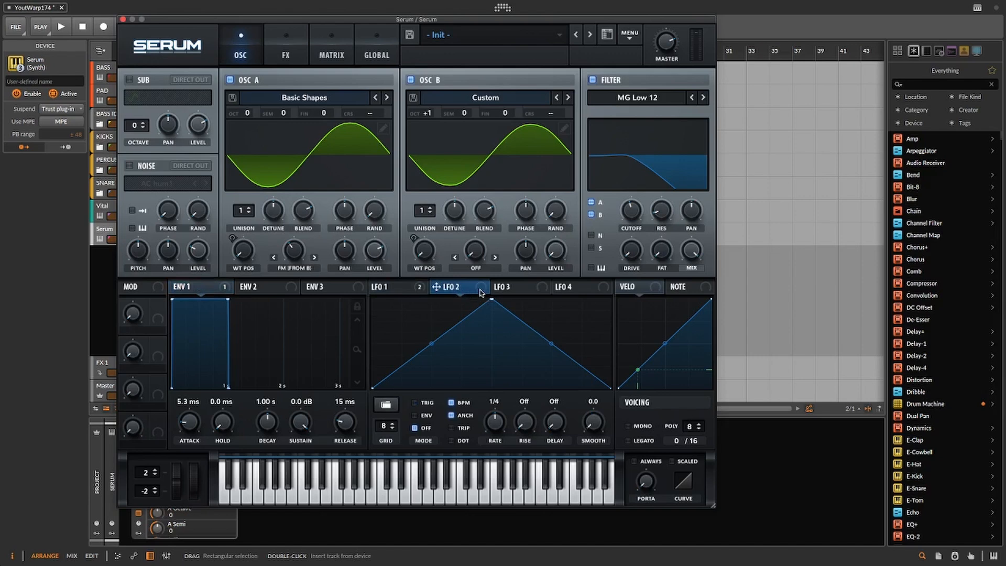
pyautogui.moveTo(481, 292); pyautogui.dragTo(615, 219)
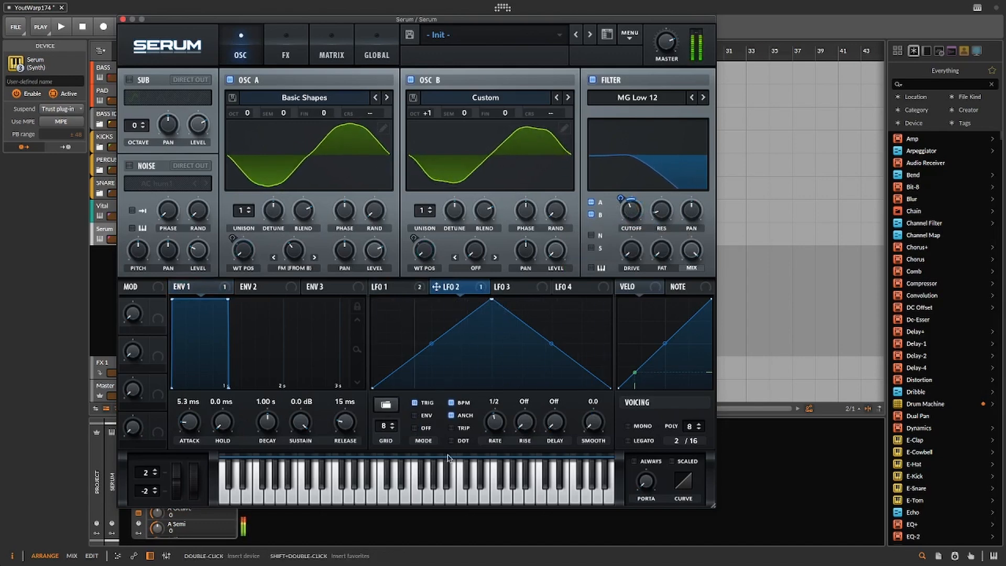
pyautogui.moveTo(403, 411)
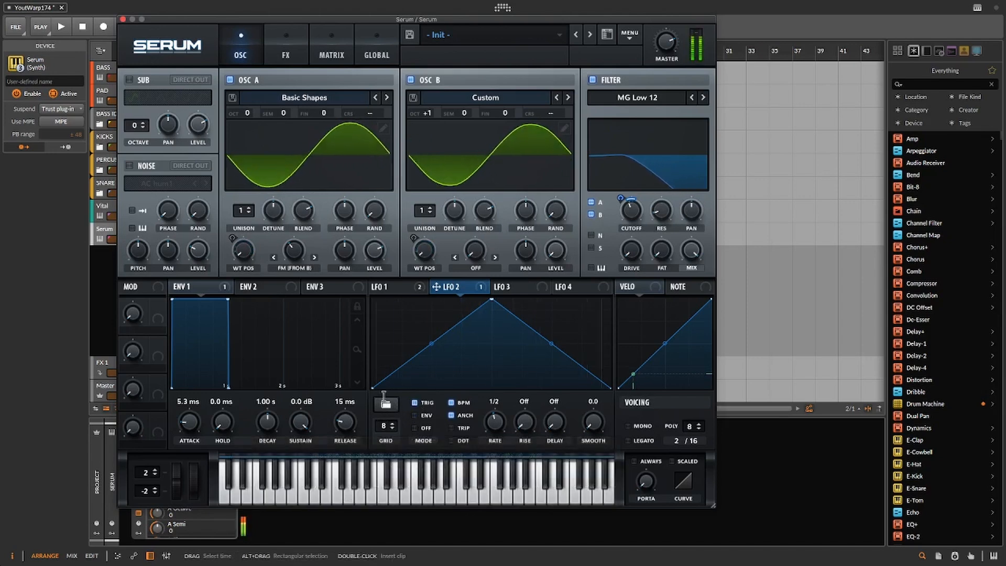
# - Shape LFO 3 into a rising ramp at a one-bar rate and assign it to the filter cutoff
pyautogui.click(509, 288)
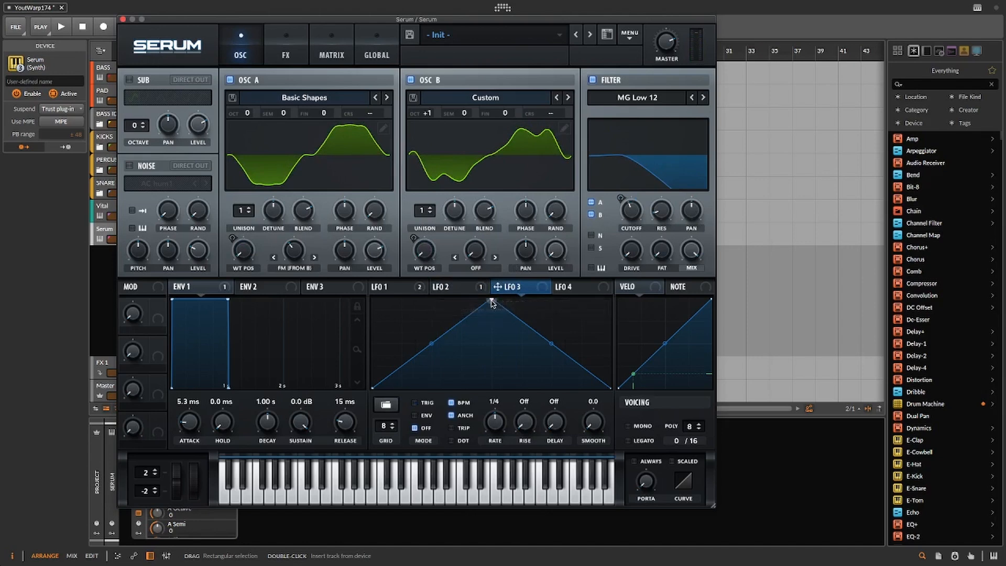
pyautogui.moveTo(492, 299); pyautogui.dragTo(617, 292)
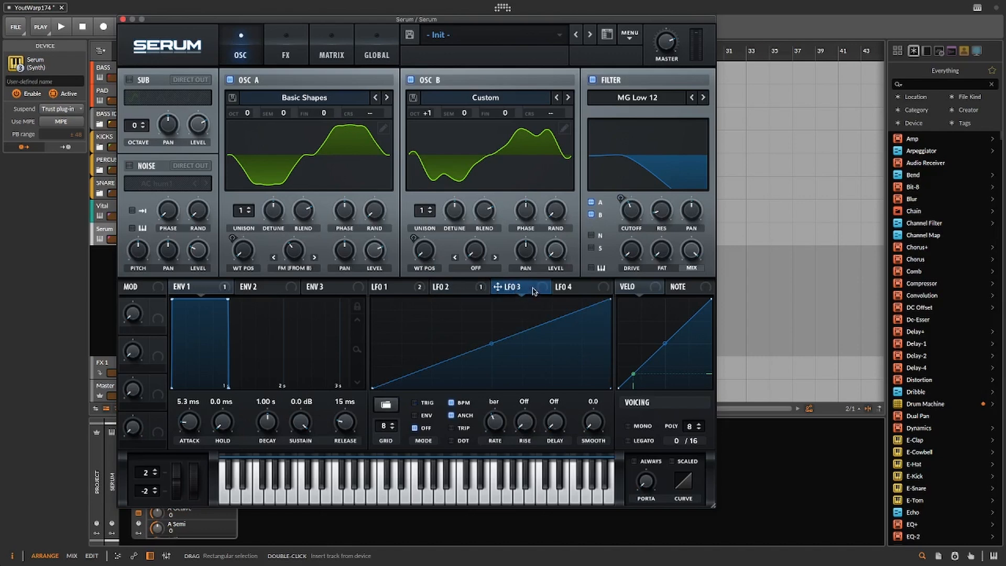
pyautogui.moveTo(542, 293); pyautogui.dragTo(612, 209)
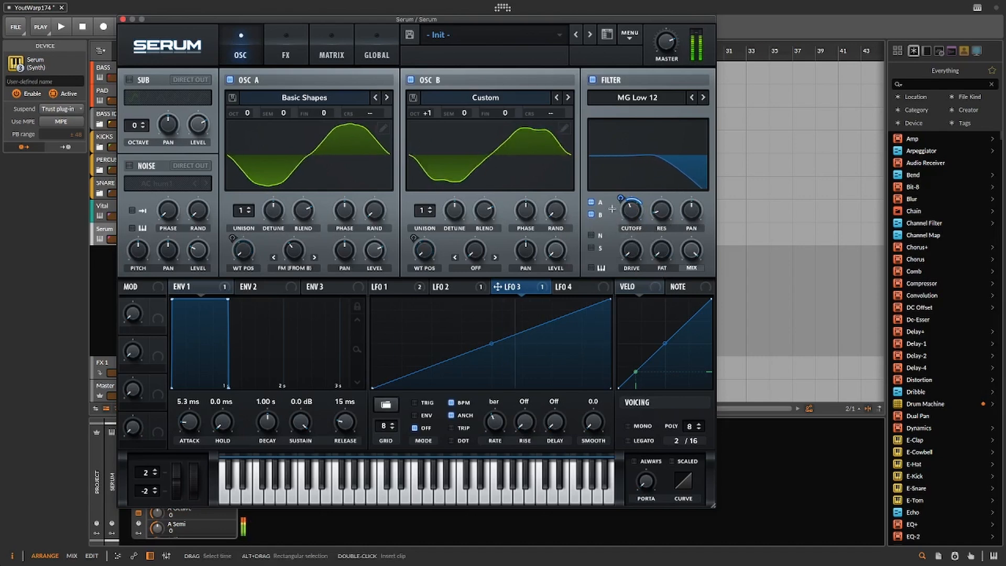
# - Set LFO 3 to envelope mode at a 2-bar rate and increase its modulation of the filter cutoff
pyautogui.click(414, 415)
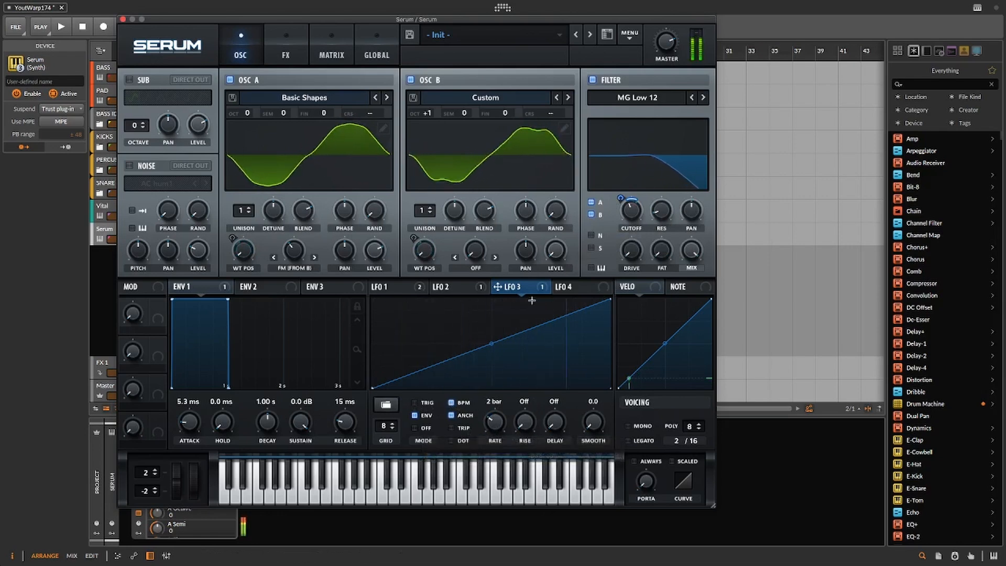
pyautogui.moveTo(618, 205)
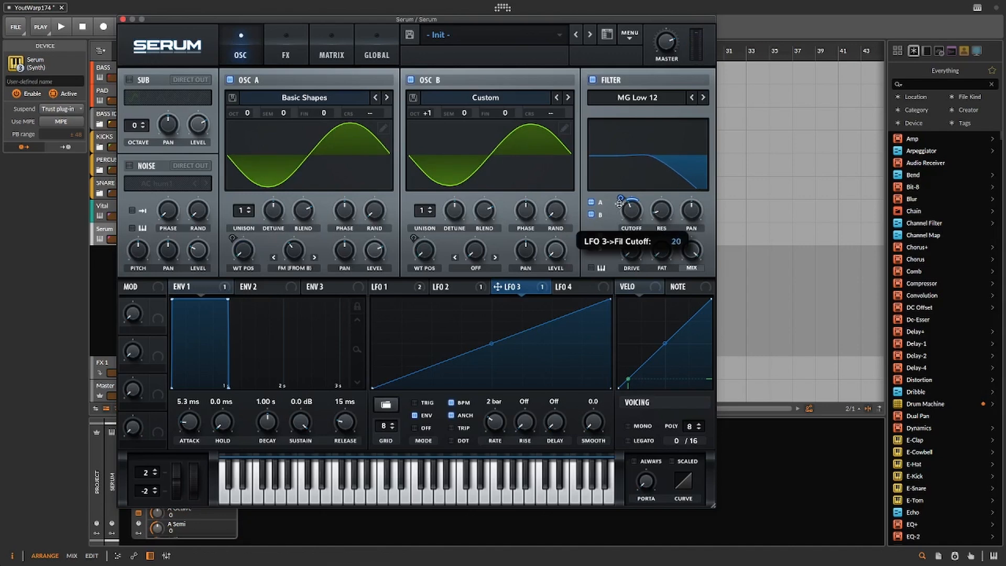
pyautogui.moveTo(621, 201); pyautogui.dragTo(622, 198)
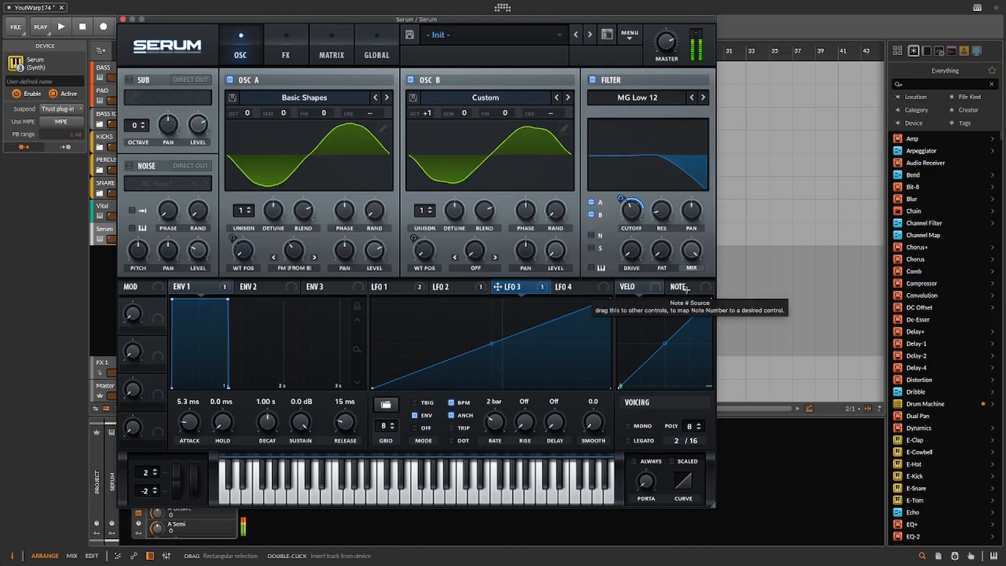
pyautogui.moveTo(685, 289)
pyautogui.mouseDown()
pyautogui.moveTo(623, 184)
pyautogui.moveTo(628, 209)
pyautogui.mouseUp()
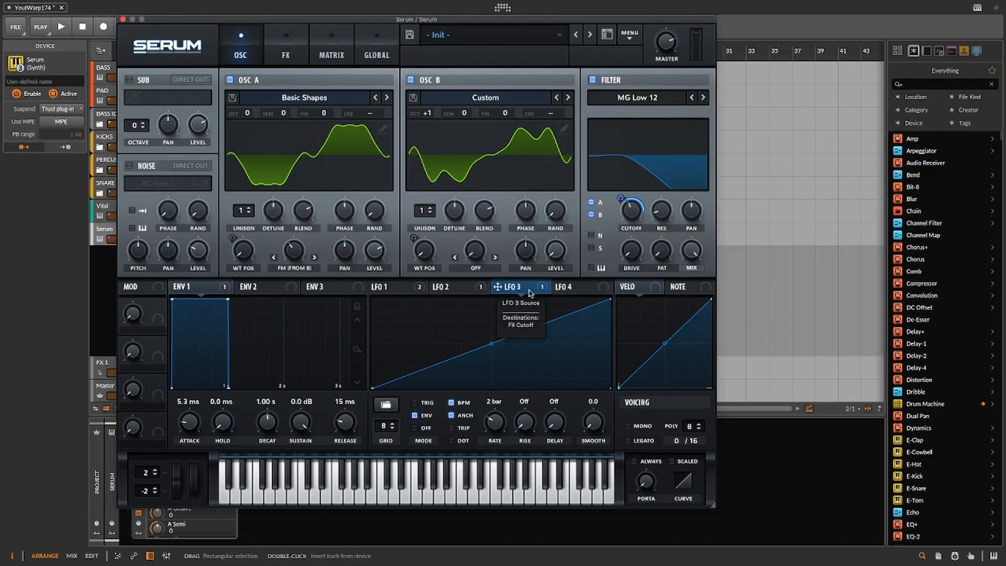
# - Modulate LFO 1's rate with LFO 3 and reduce that modulation's amount in the matrix
pyautogui.click(392, 289)
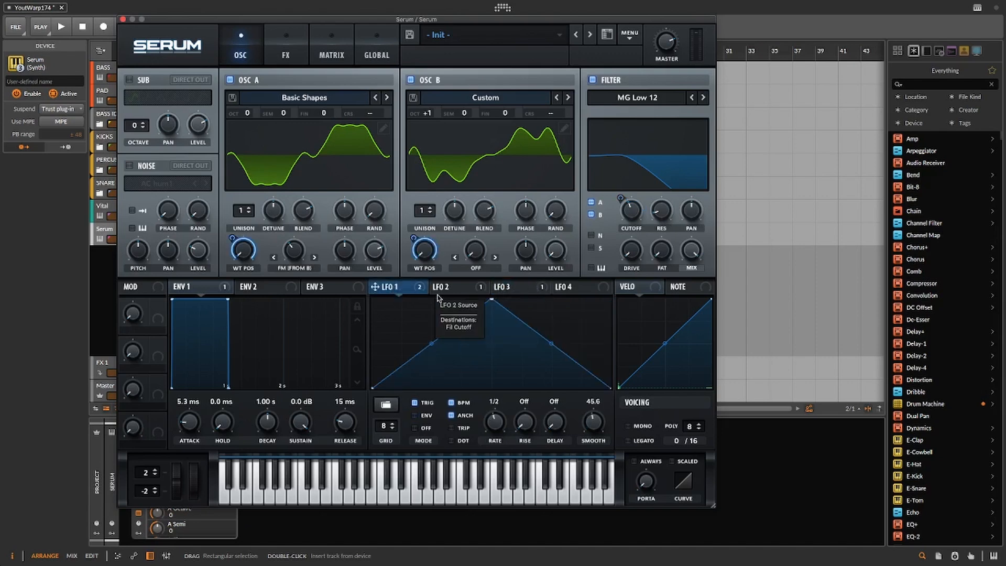
pyautogui.click(527, 290)
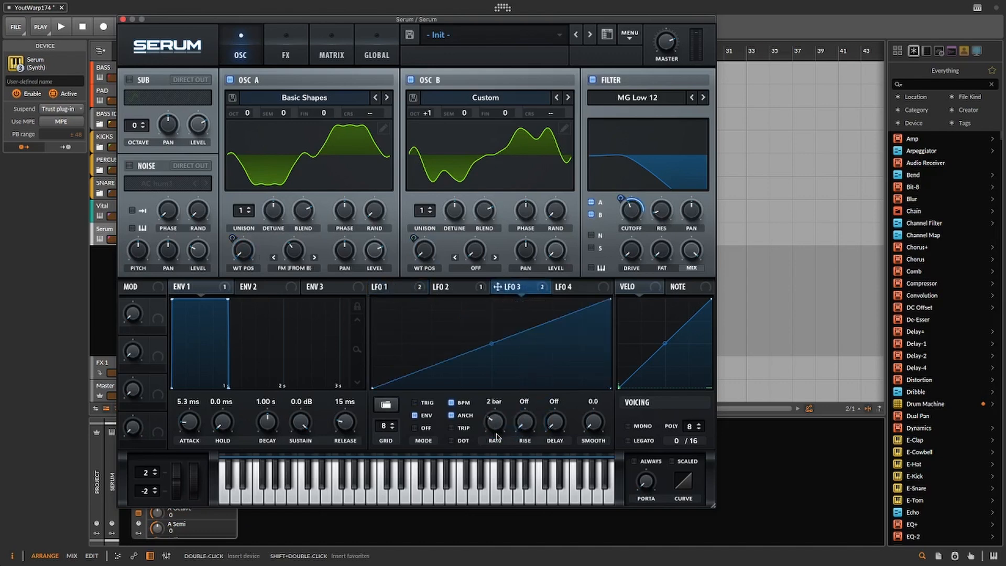
pyautogui.click(385, 287)
pyautogui.click(331, 52)
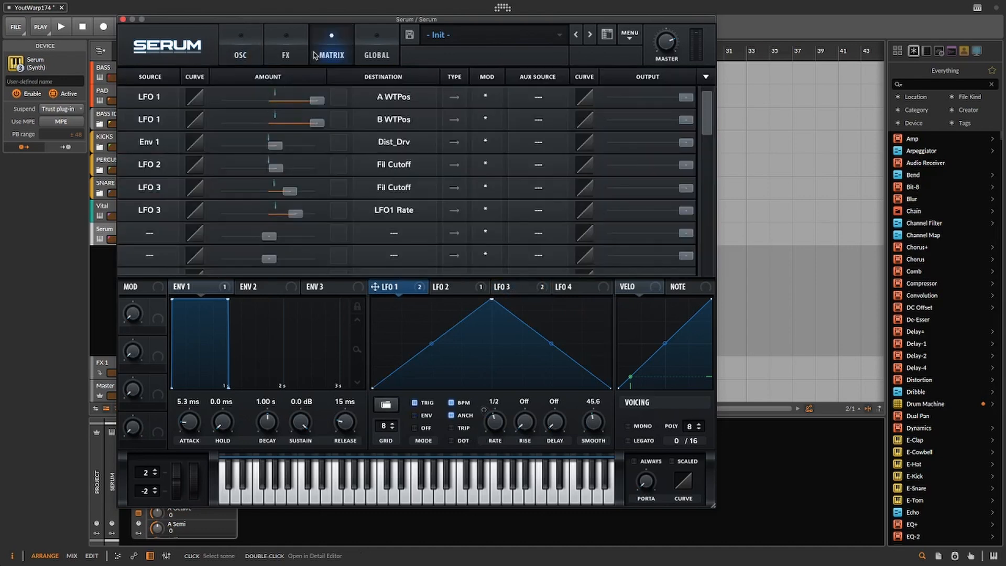
pyautogui.click(295, 215)
pyautogui.moveTo(294, 216); pyautogui.dragTo(278, 225)
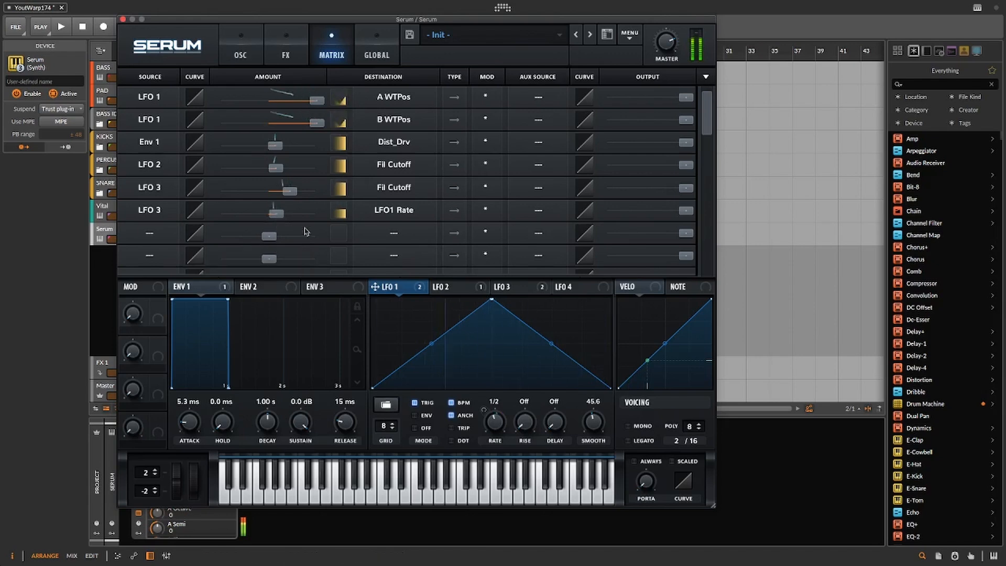
# - Set LFO 3's modulation amount on the filter cutoff to 30
pyautogui.click(241, 55)
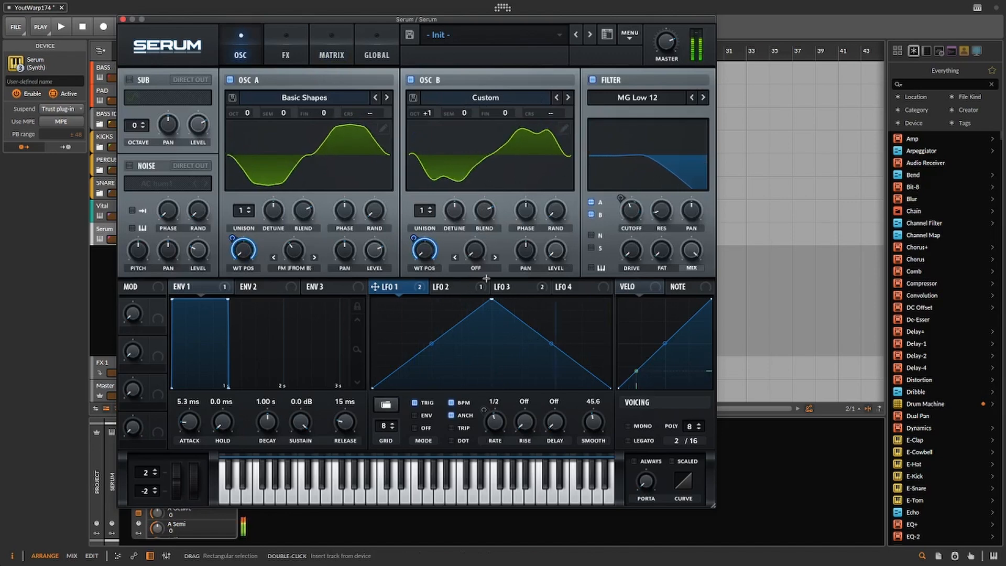
pyautogui.click(511, 288)
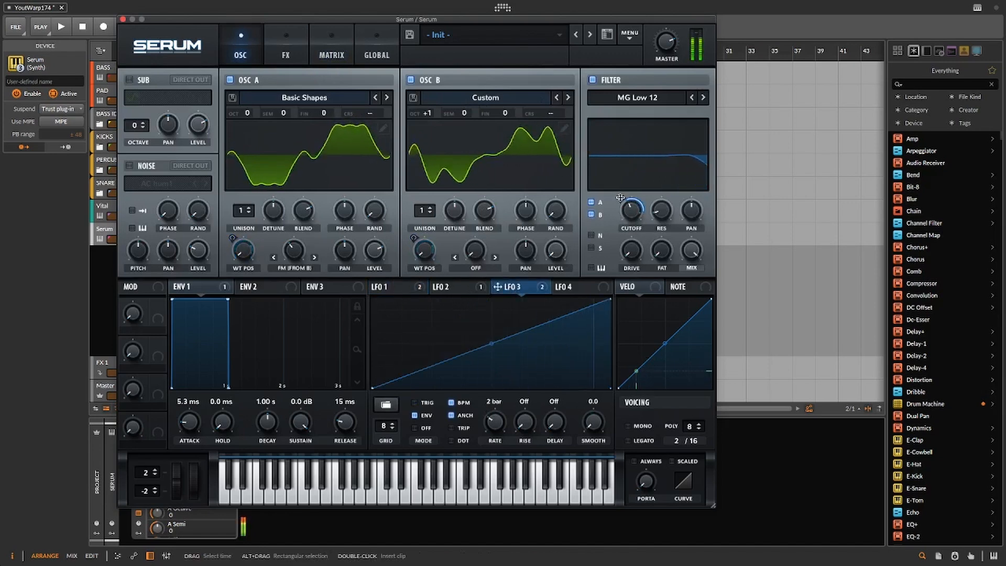
pyautogui.moveTo(512, 290); pyautogui.dragTo(619, 203)
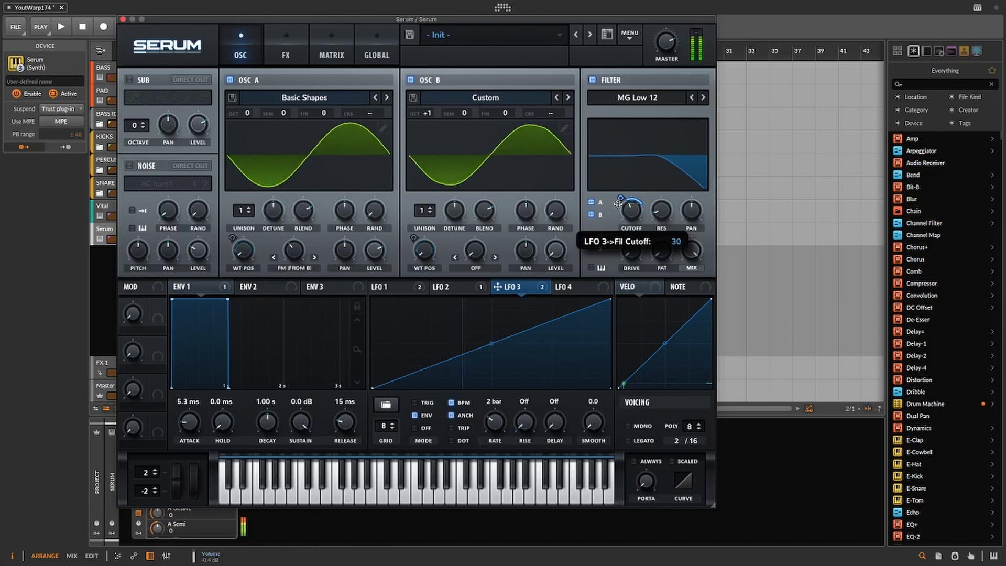
# - Add a filter effect to the effects chain and set its type to the Phs 12+ phaser
pyautogui.click(317, 53)
pyautogui.click(303, 54)
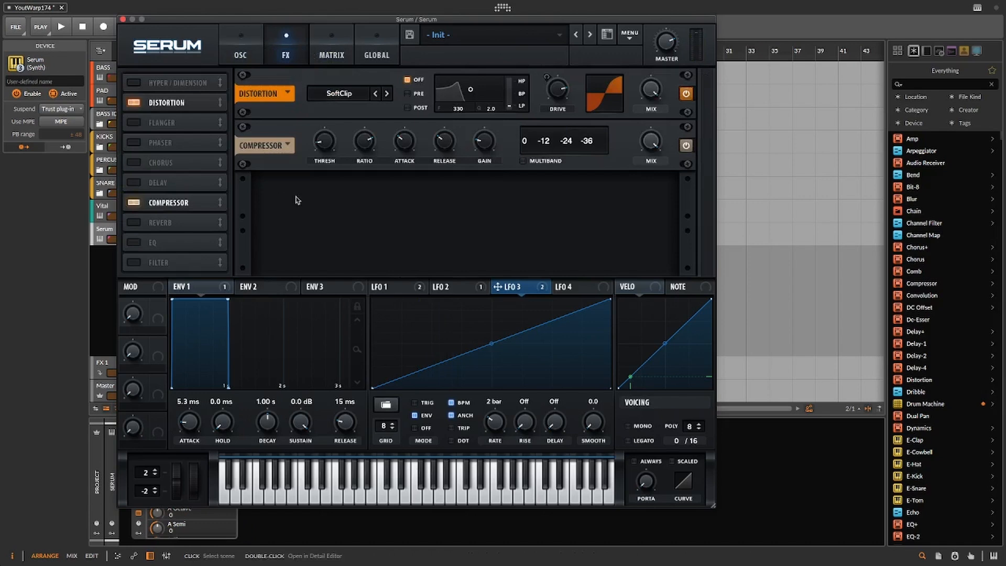
pyautogui.click(133, 263)
pyautogui.click(342, 198)
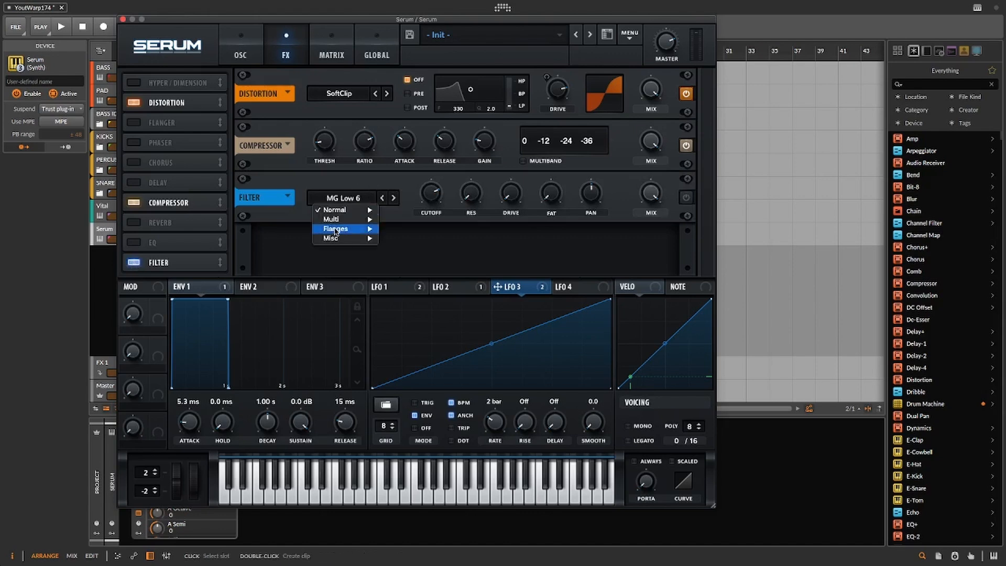
pyautogui.moveTo(336, 231)
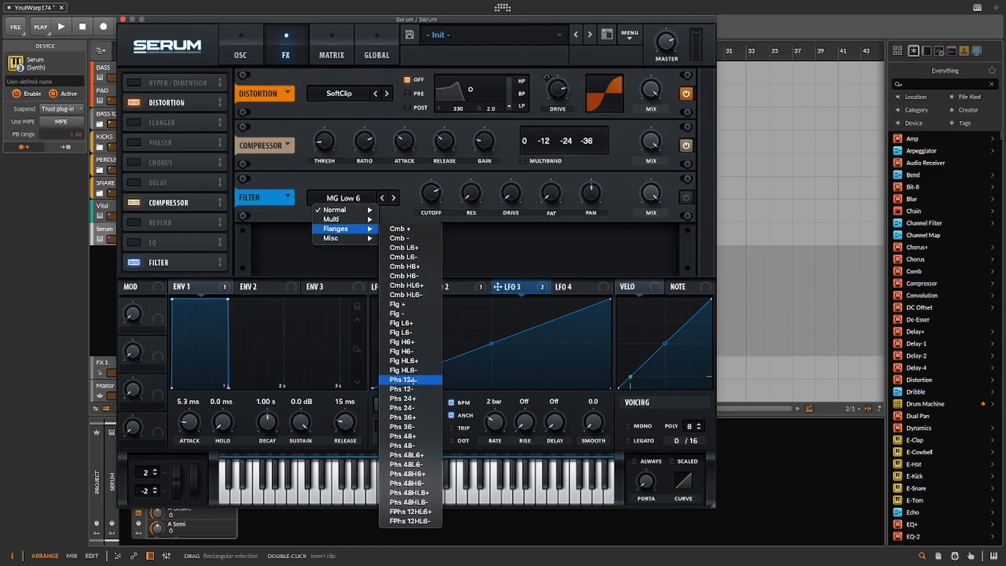
pyautogui.click(412, 381)
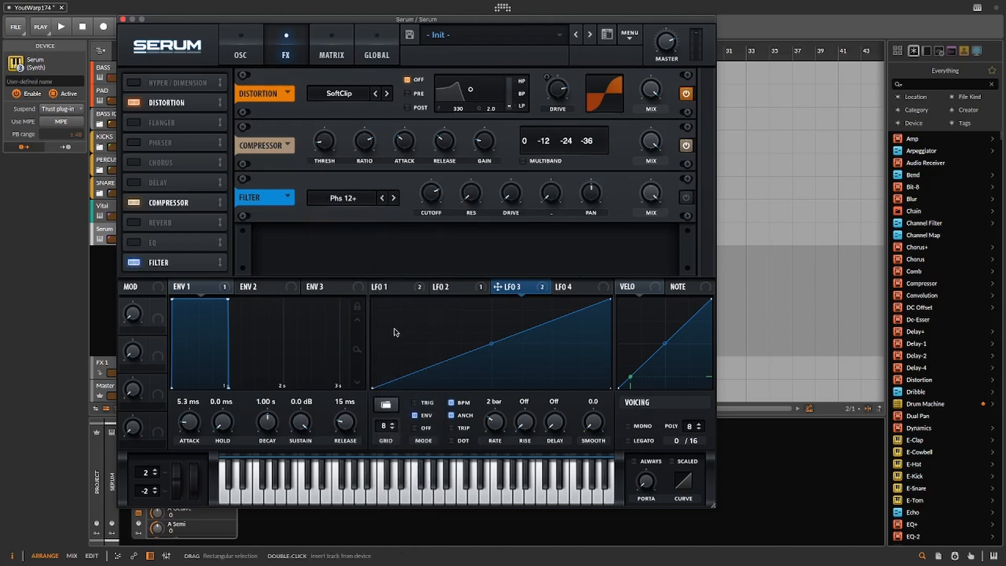
# - Activate the phaser filter effect and adjust its cutoff and mix, with the drive at about 19%
pyautogui.moveTo(431, 193); pyautogui.dragTo(430, 202)
pyautogui.click(685, 197)
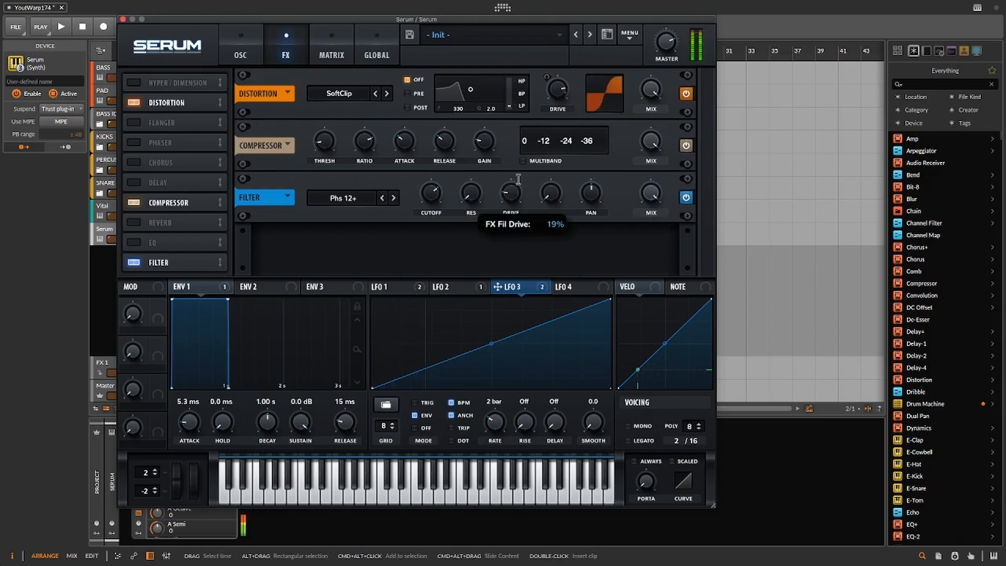
pyautogui.moveTo(438, 188)
pyautogui.mouseDown()
pyautogui.moveTo(435, 199)
pyautogui.moveTo(436, 178)
pyautogui.moveTo(435, 201)
pyautogui.moveTo(436, 171)
pyautogui.mouseUp()
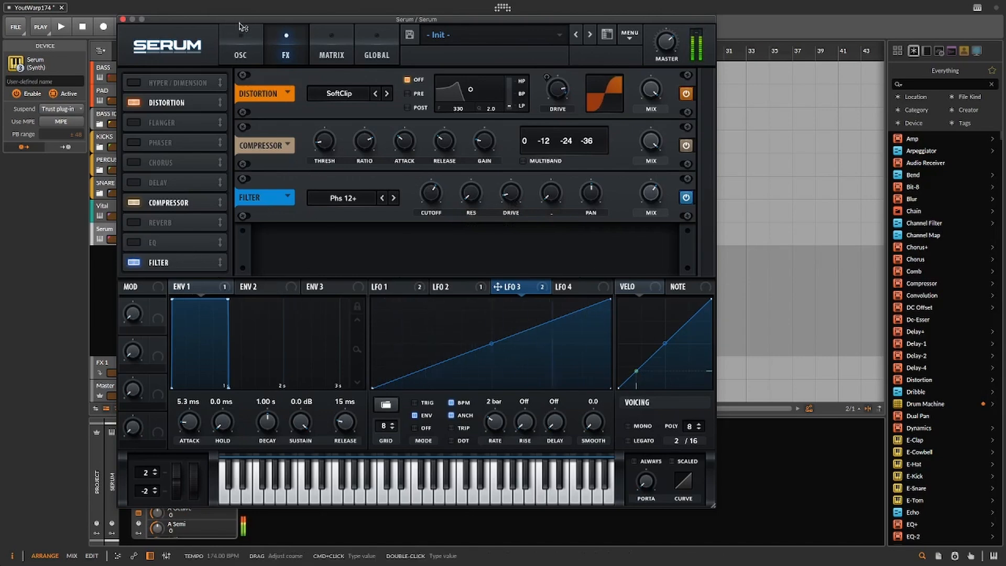
# - Move the Serum window below the arranger timeline and play the arrangement from bar 9
pyautogui.moveTo(241, 23); pyautogui.dragTo(272, 236)
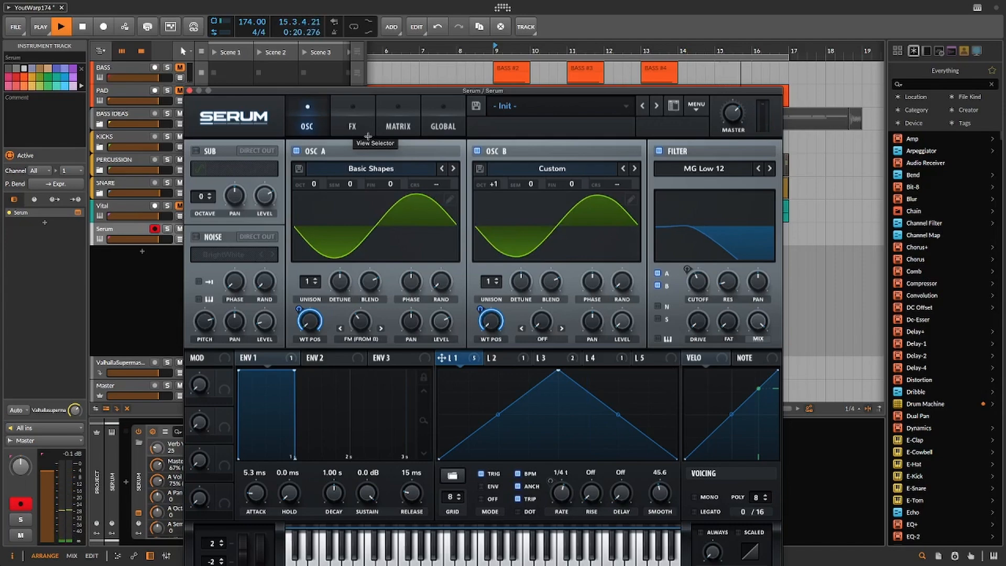
pyautogui.press('space')
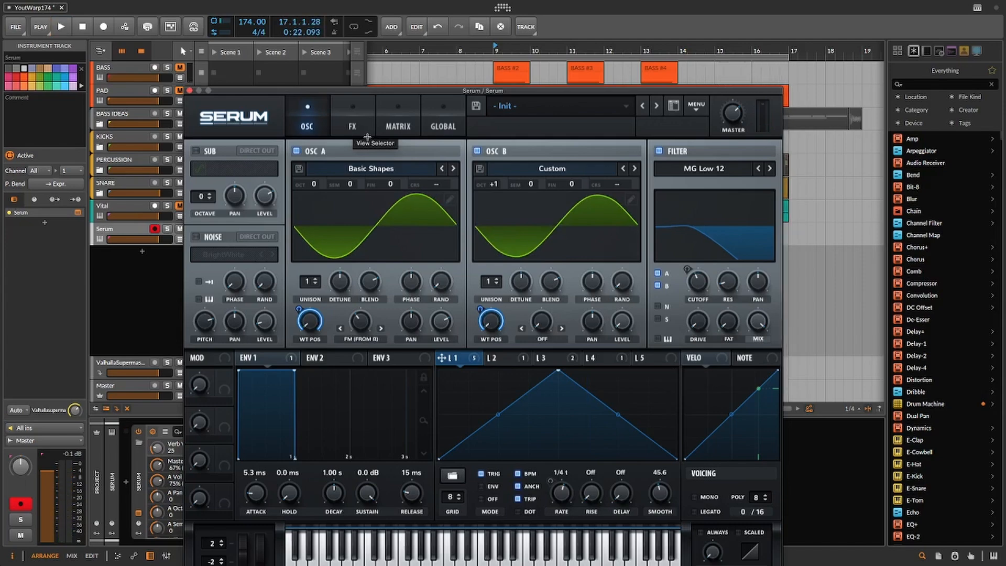
pyautogui.moveTo(412, 93); pyautogui.dragTo(411, 92)
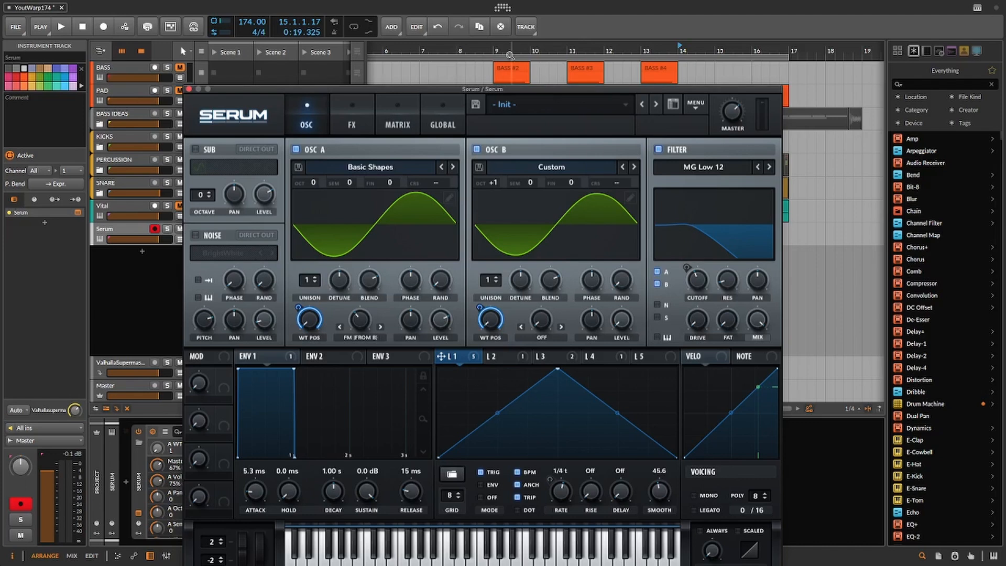
pyautogui.click(493, 48)
pyautogui.press('space')
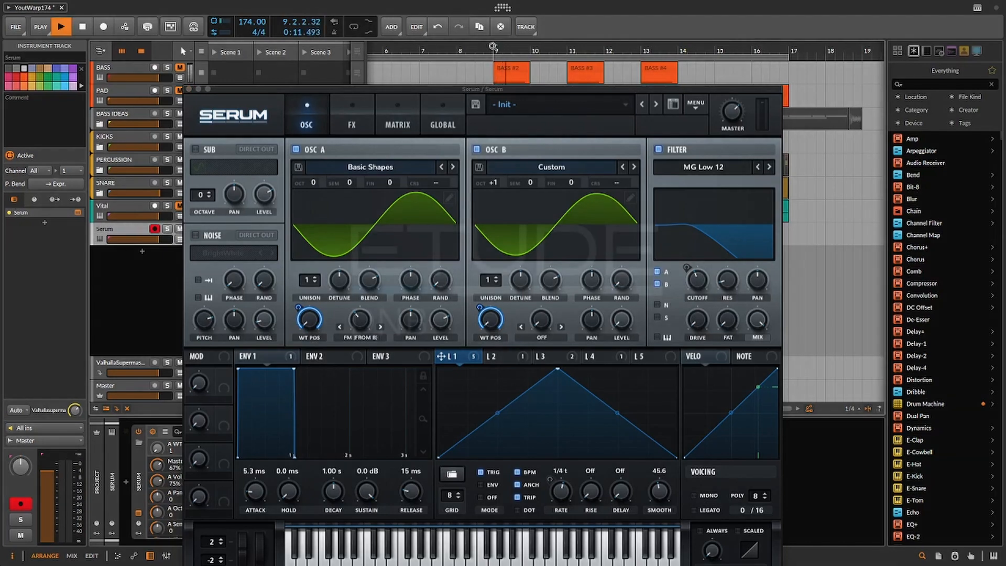